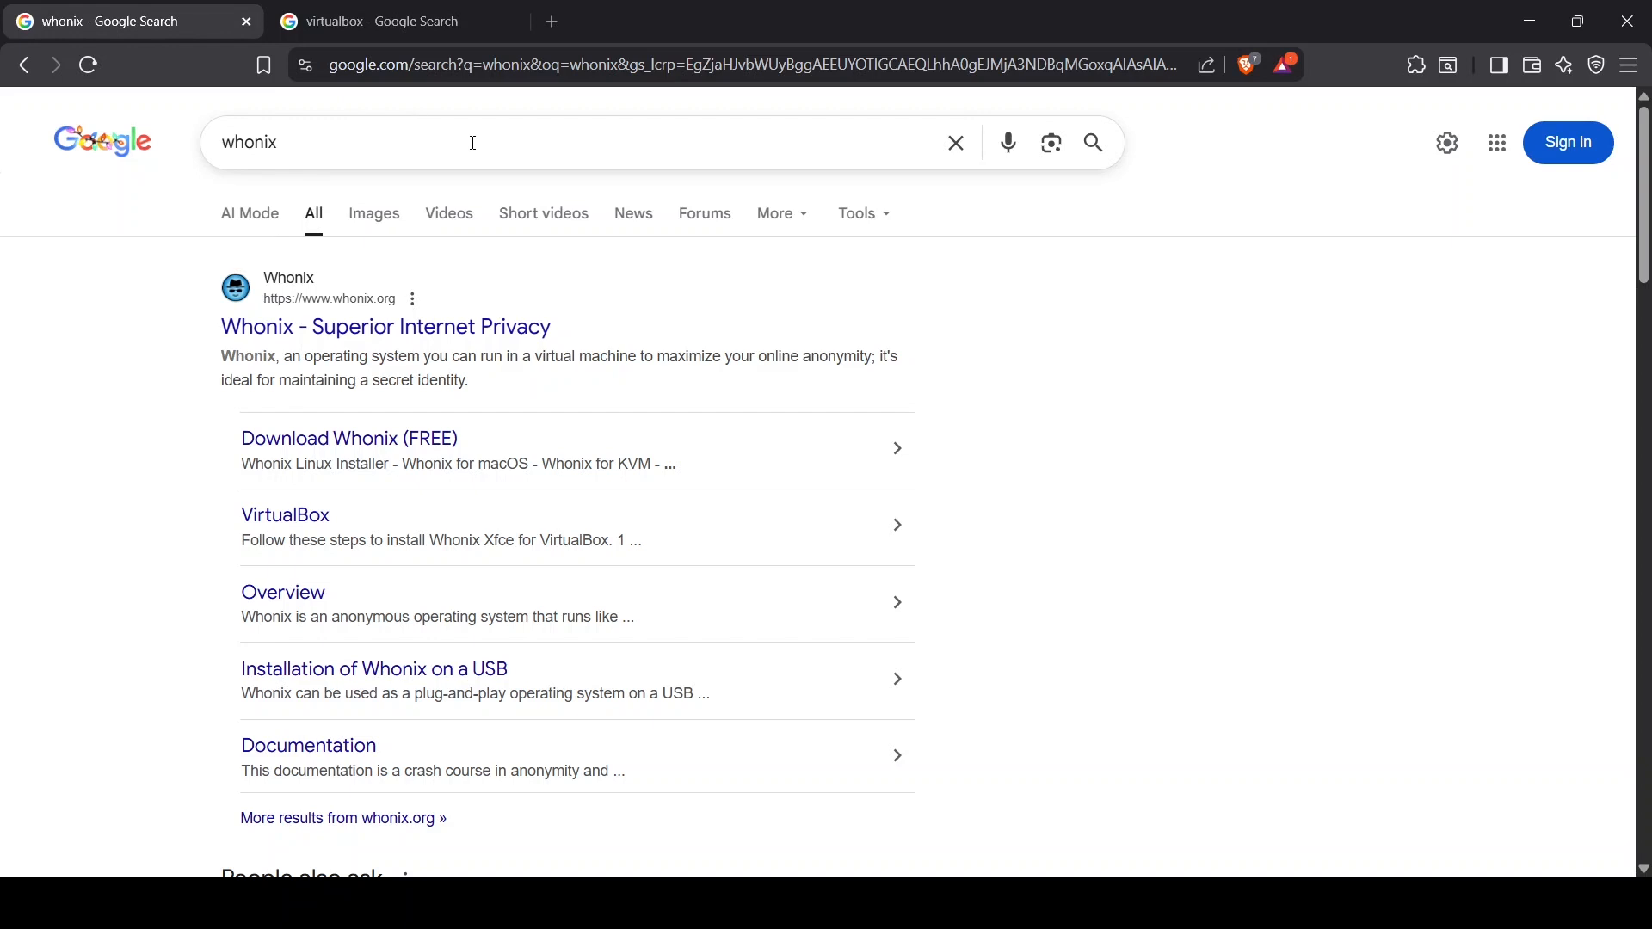
# Download the stable Whonix Xfce image for VirtualBox from the official Whonix website.
pyautogui.click(341, 332)
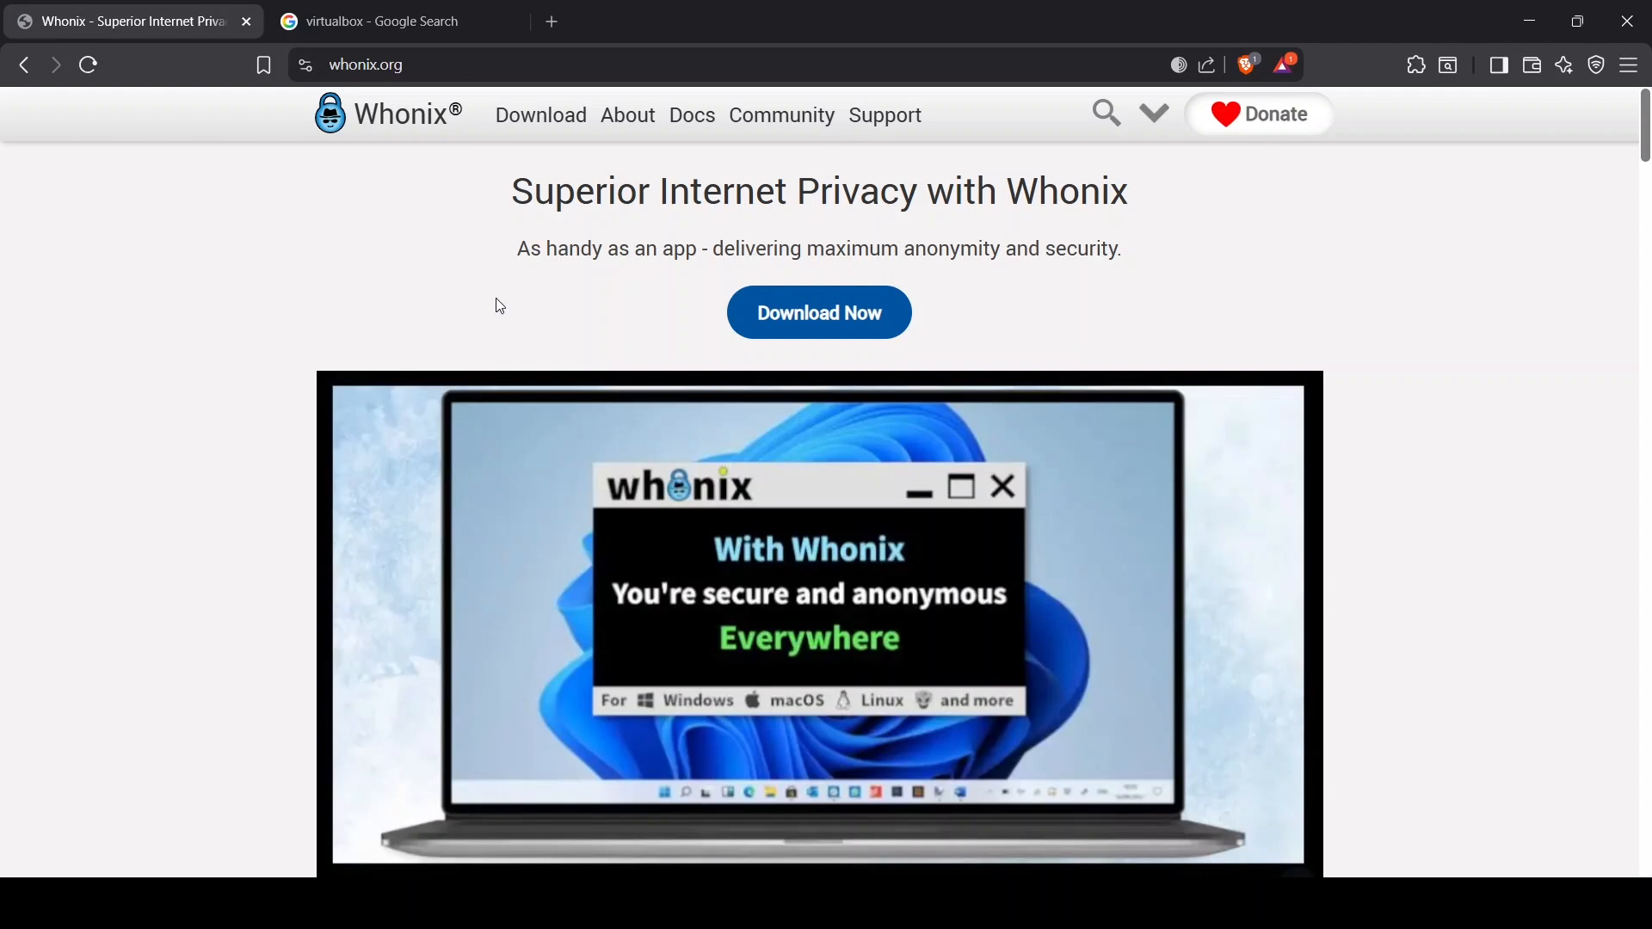
pyautogui.click(806, 321)
pyautogui.scroll(-3, 982, 513)
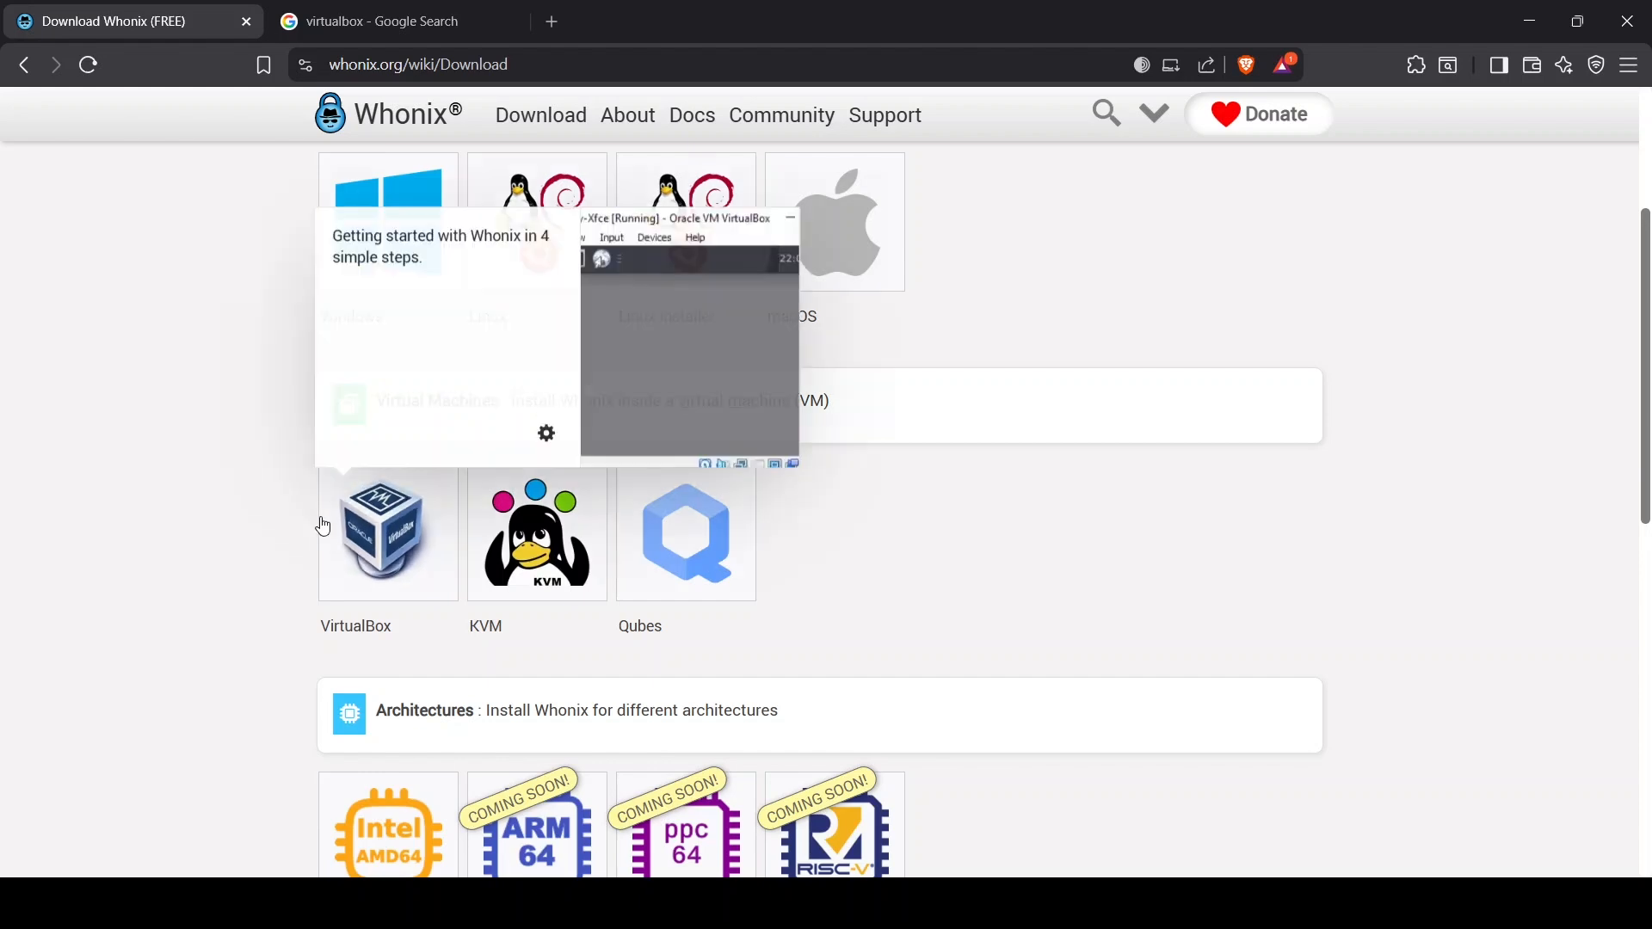
pyautogui.click(368, 537)
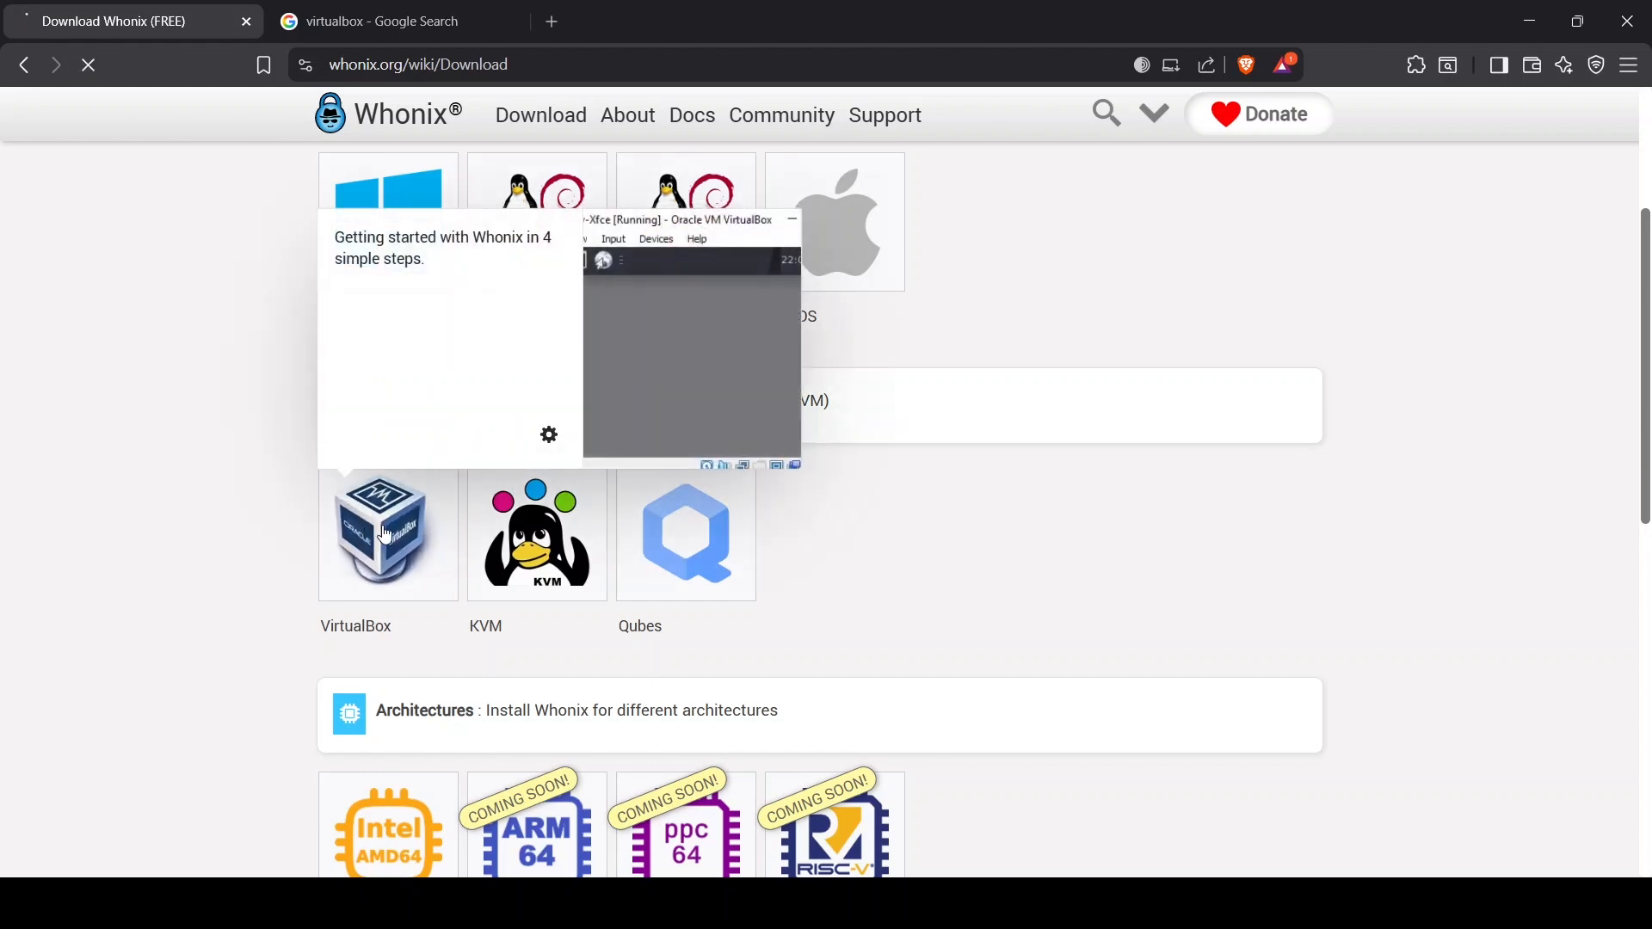
pyautogui.scroll(-3, 249, 542)
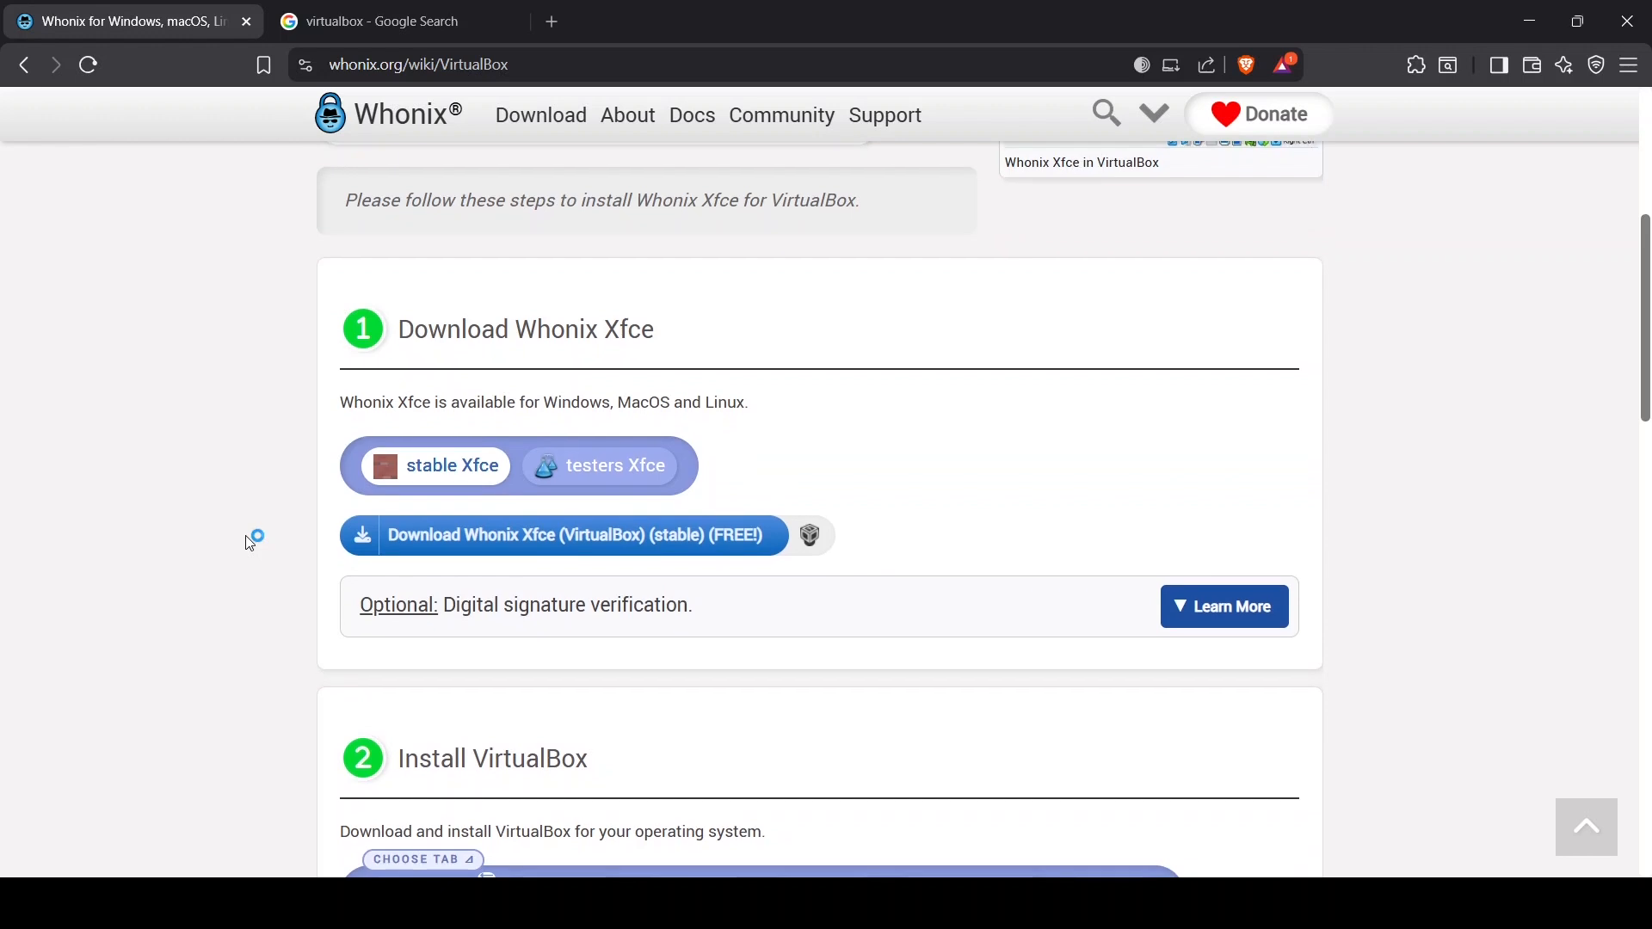
pyautogui.click(511, 532)
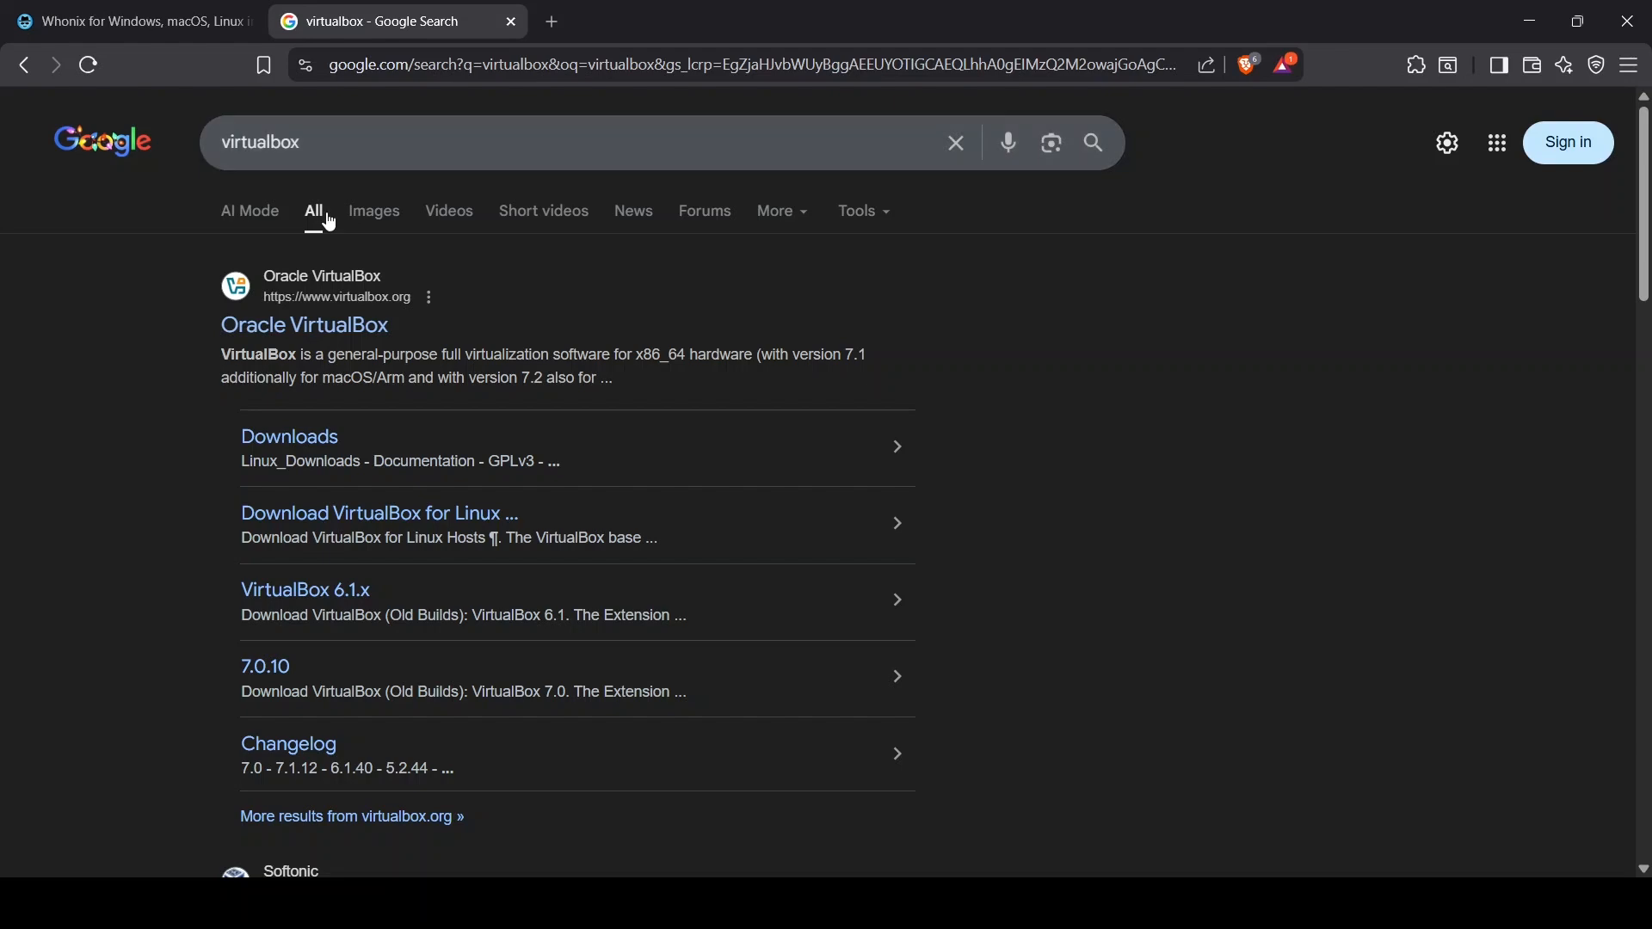
# Open the official Oracle VirtualBox website from the VirtualBox search results.
pyautogui.click(329, 328)
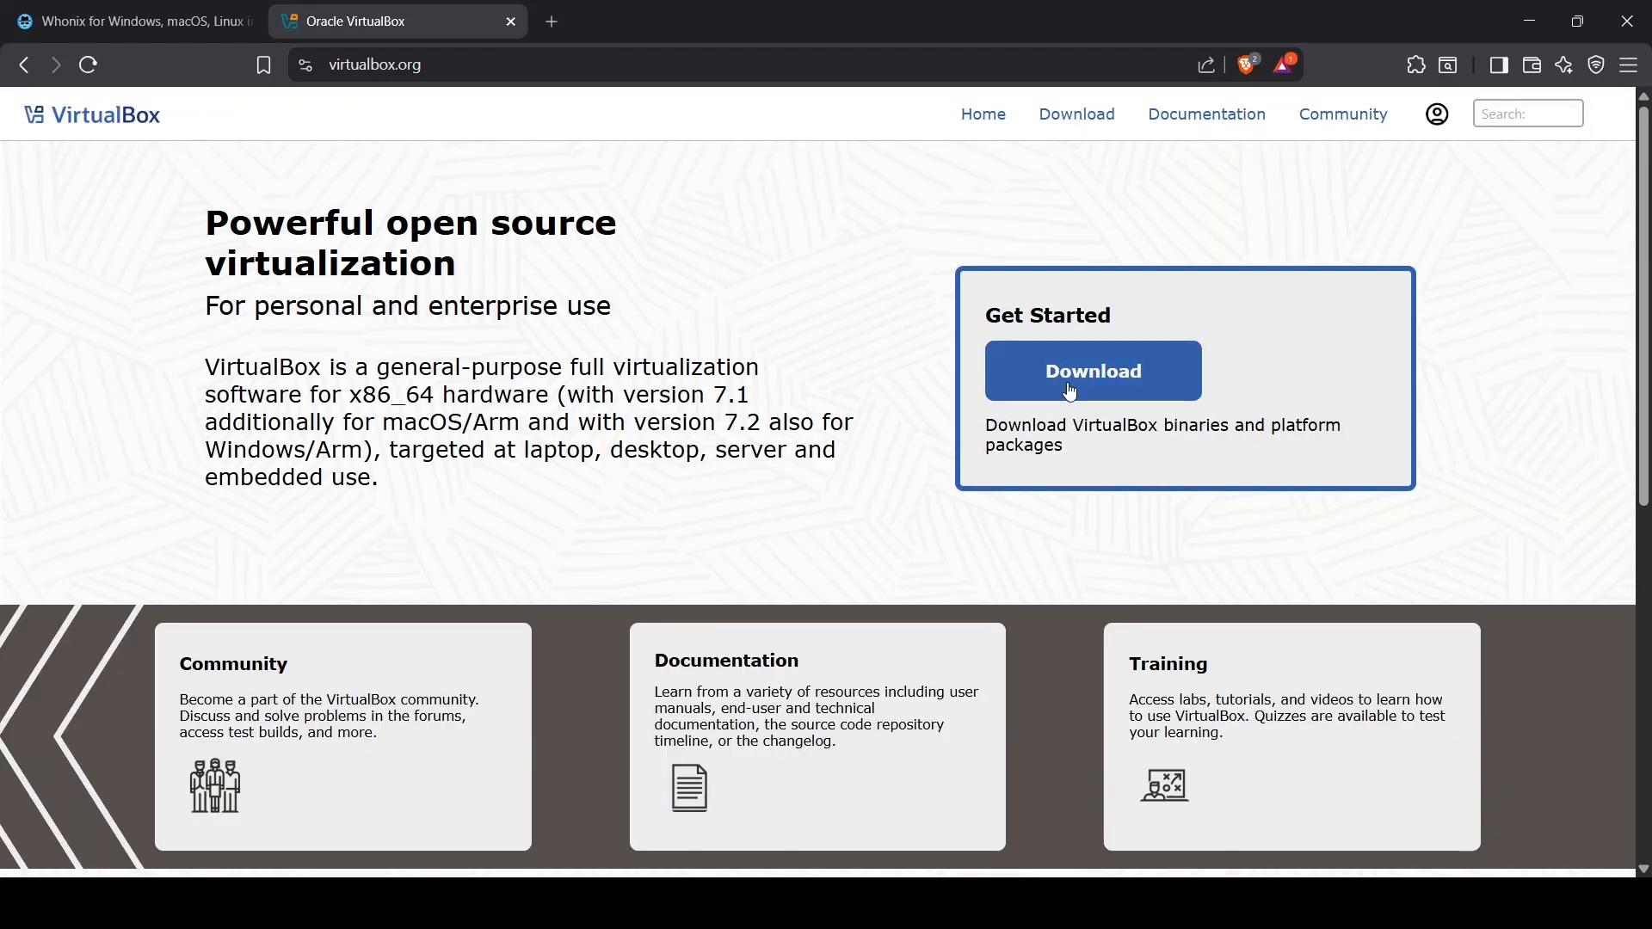
pyautogui.click(1070, 391)
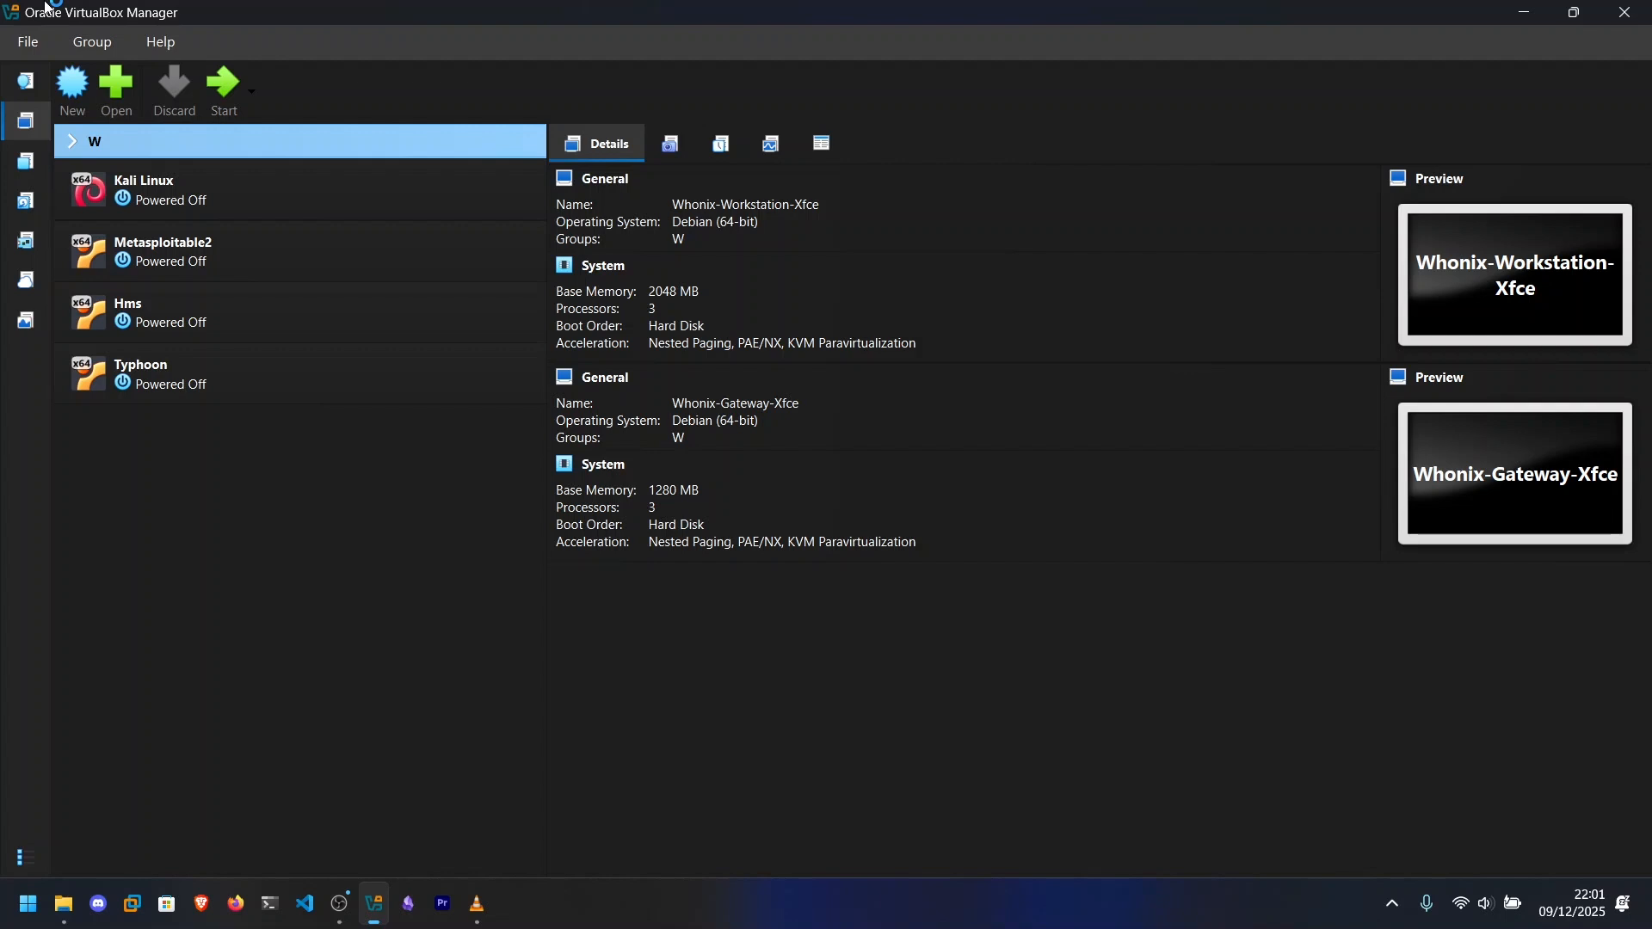
# In VirtualBox Manager, import the appliance Whonix-Xfce-17.4.4.6.Intel_AMD64.ova from the iso folder in Documents and agree to its software license.
pyautogui.click(29, 41)
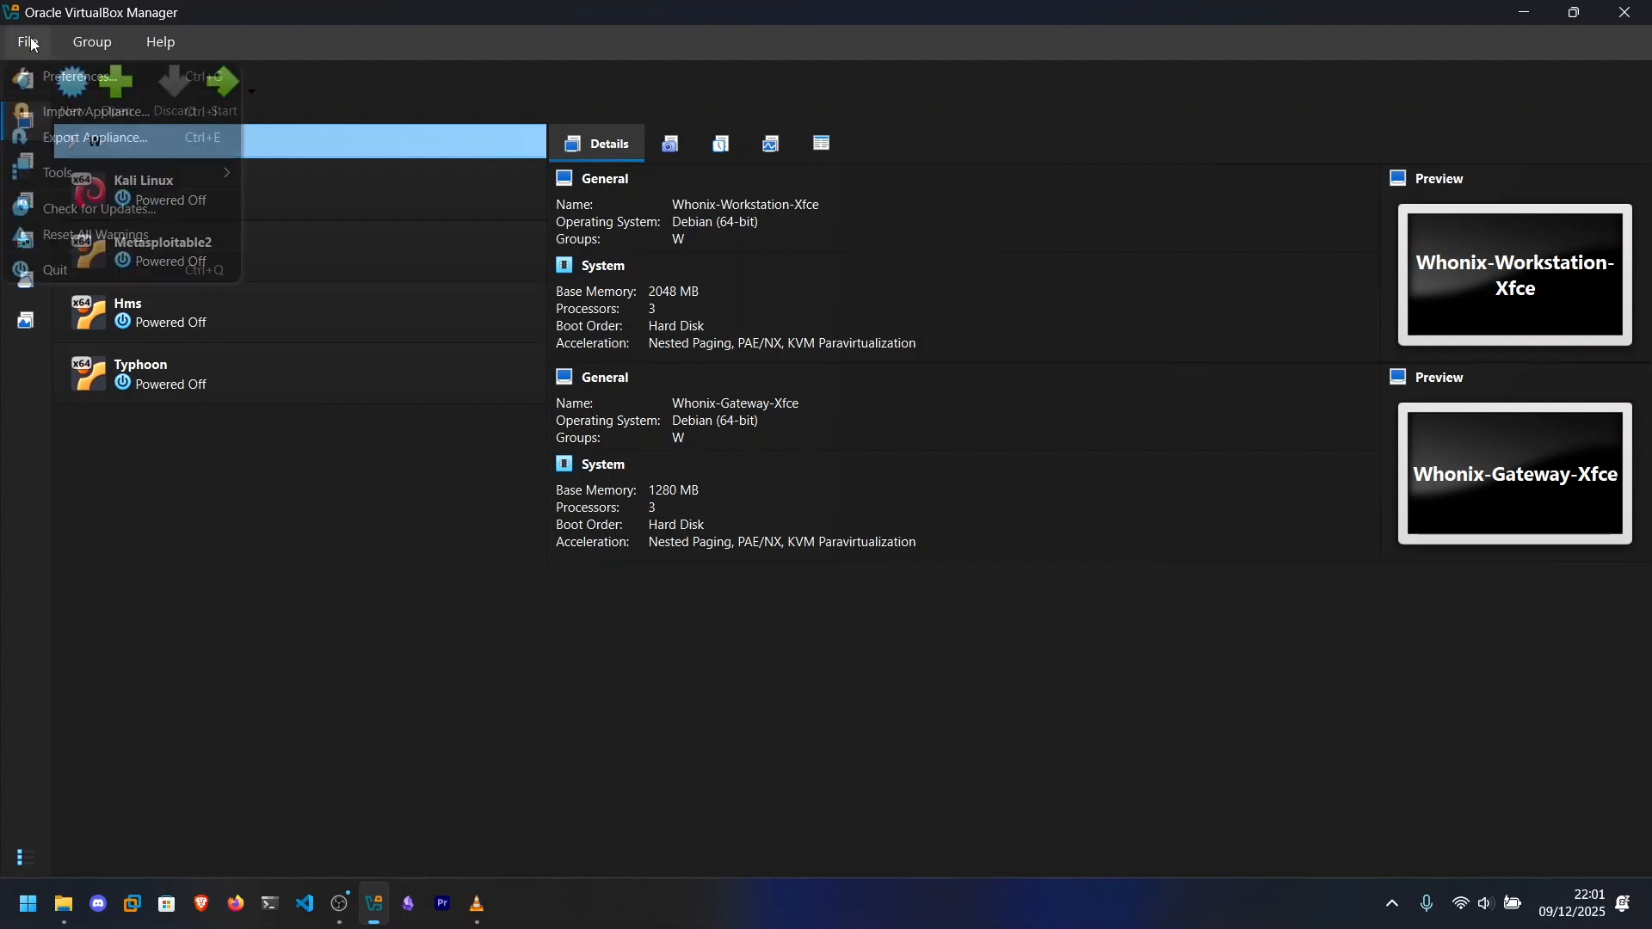
pyautogui.moveTo(92, 42)
pyautogui.moveTo(29, 50)
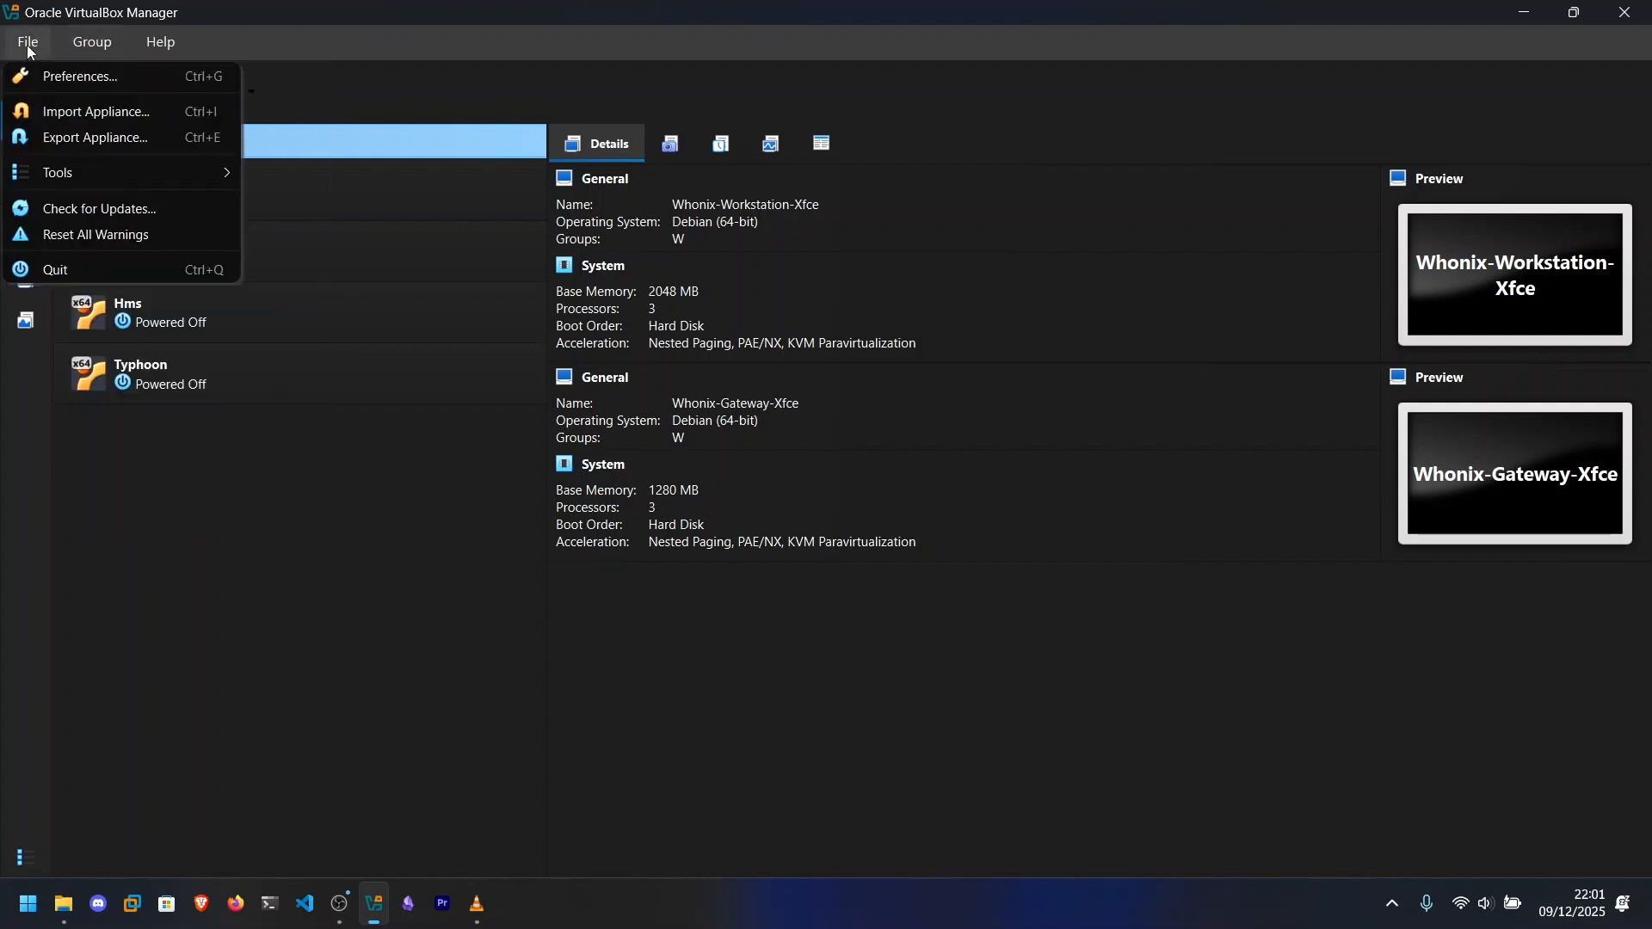
pyautogui.click(126, 117)
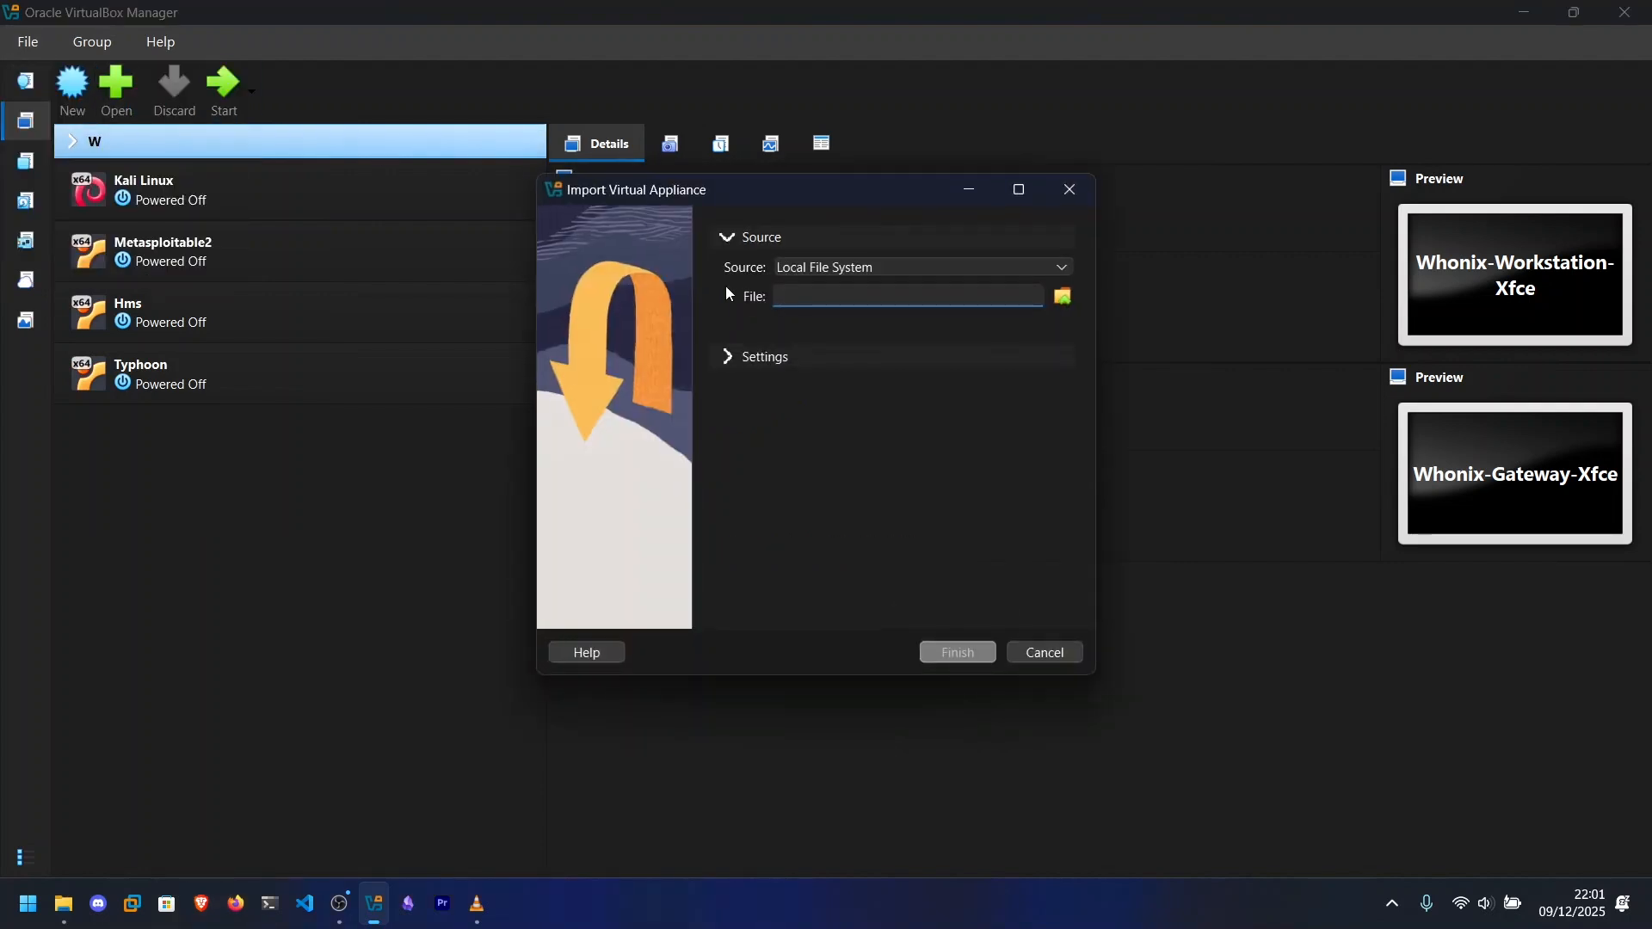
pyautogui.click(1066, 298)
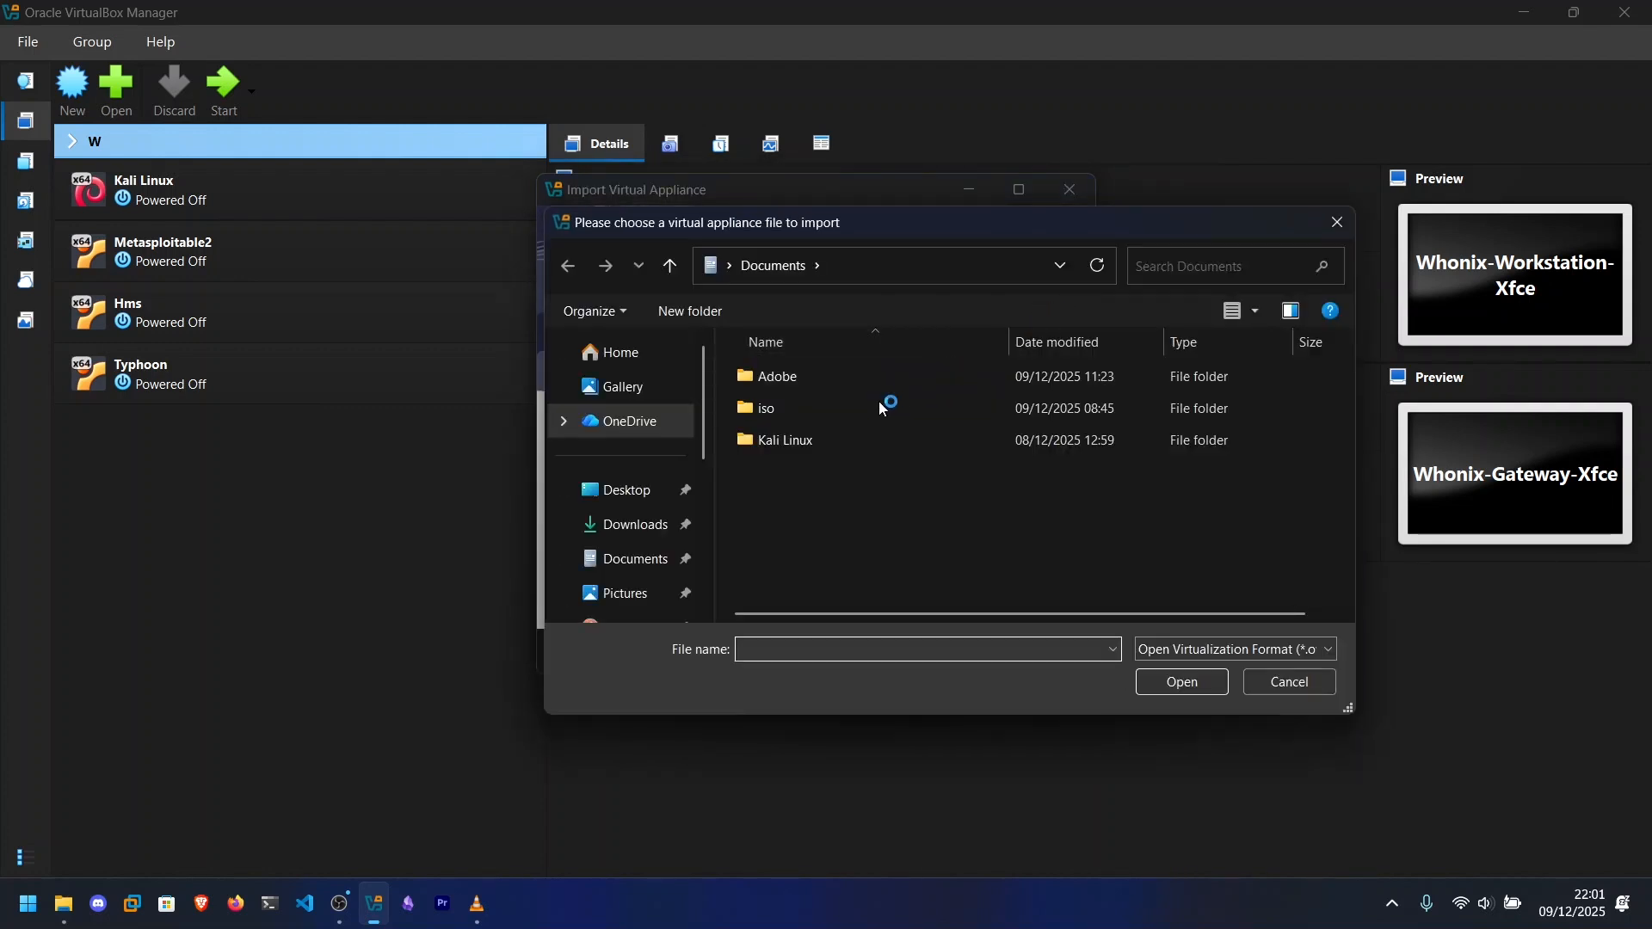
pyautogui.doubleClick(824, 410)
pyautogui.doubleClick(860, 473)
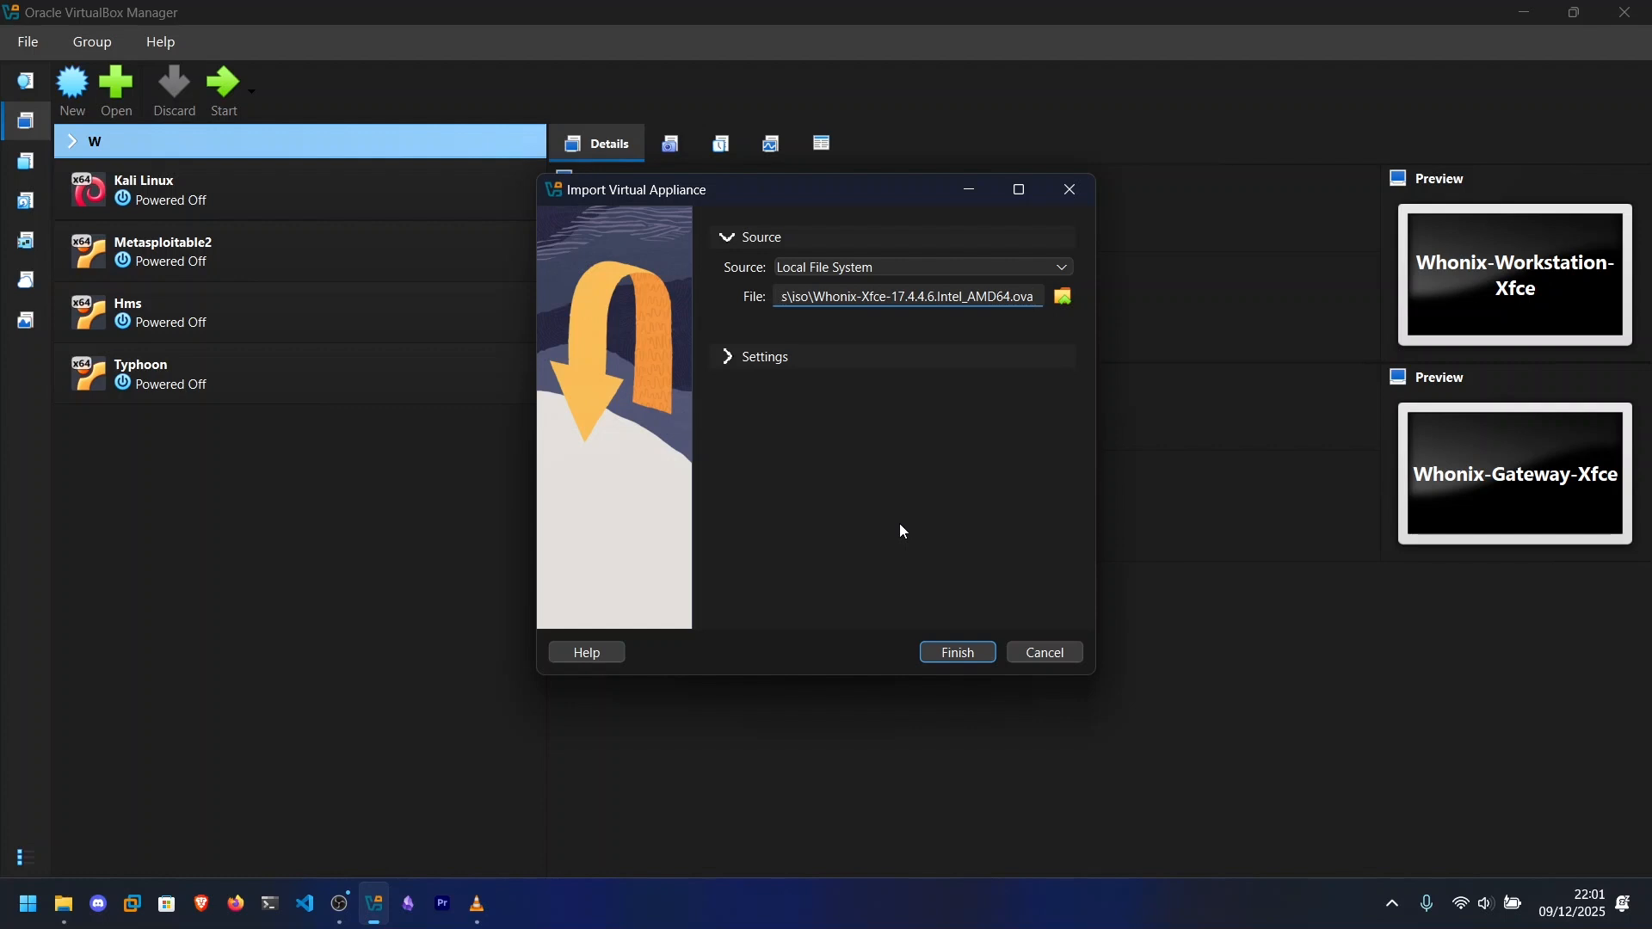
pyautogui.click(975, 652)
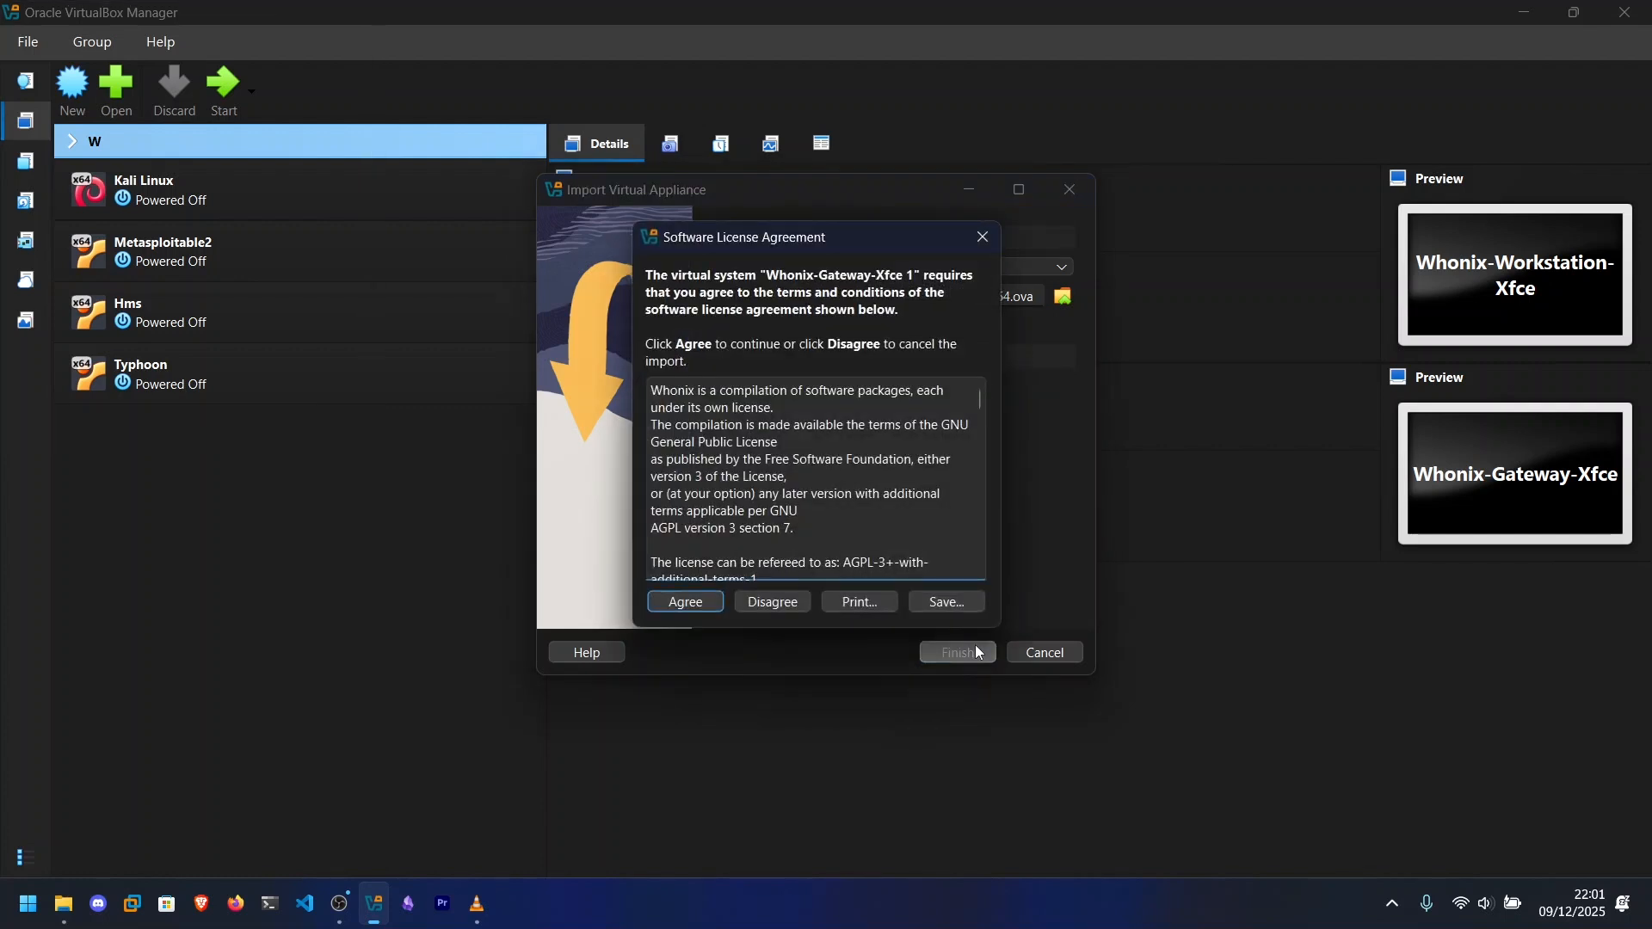
pyautogui.click(688, 608)
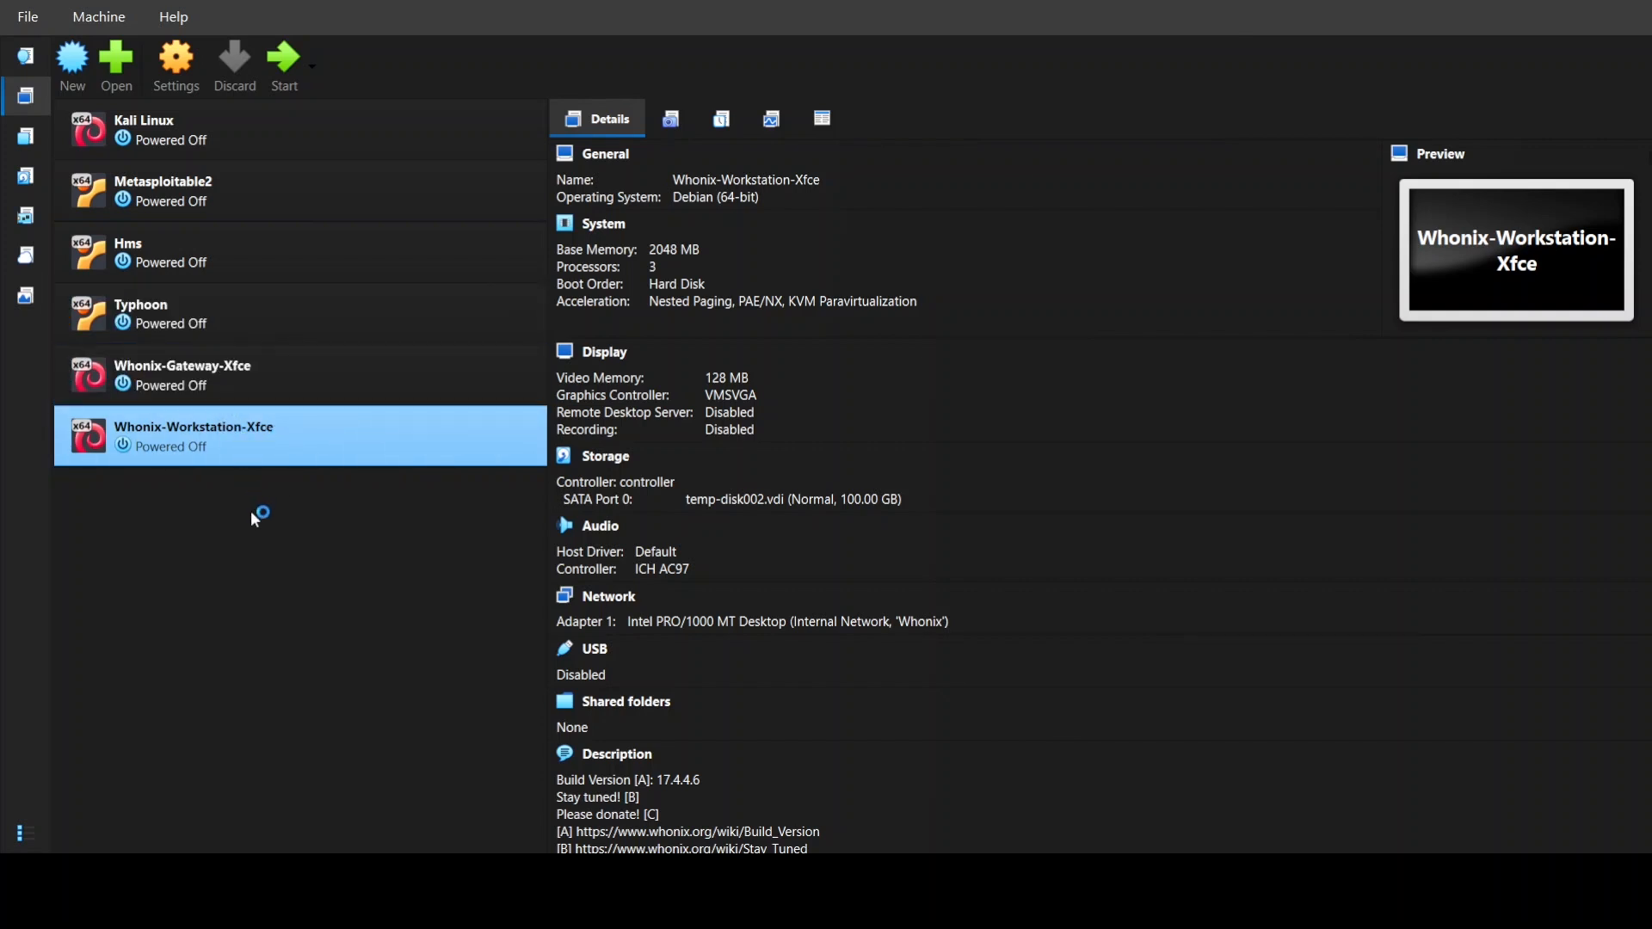
# Compare the details of the Whonix-Gateway-Xfce and Whonix-Workstation-Xfce virtual machines.
pyautogui.click(275, 381)
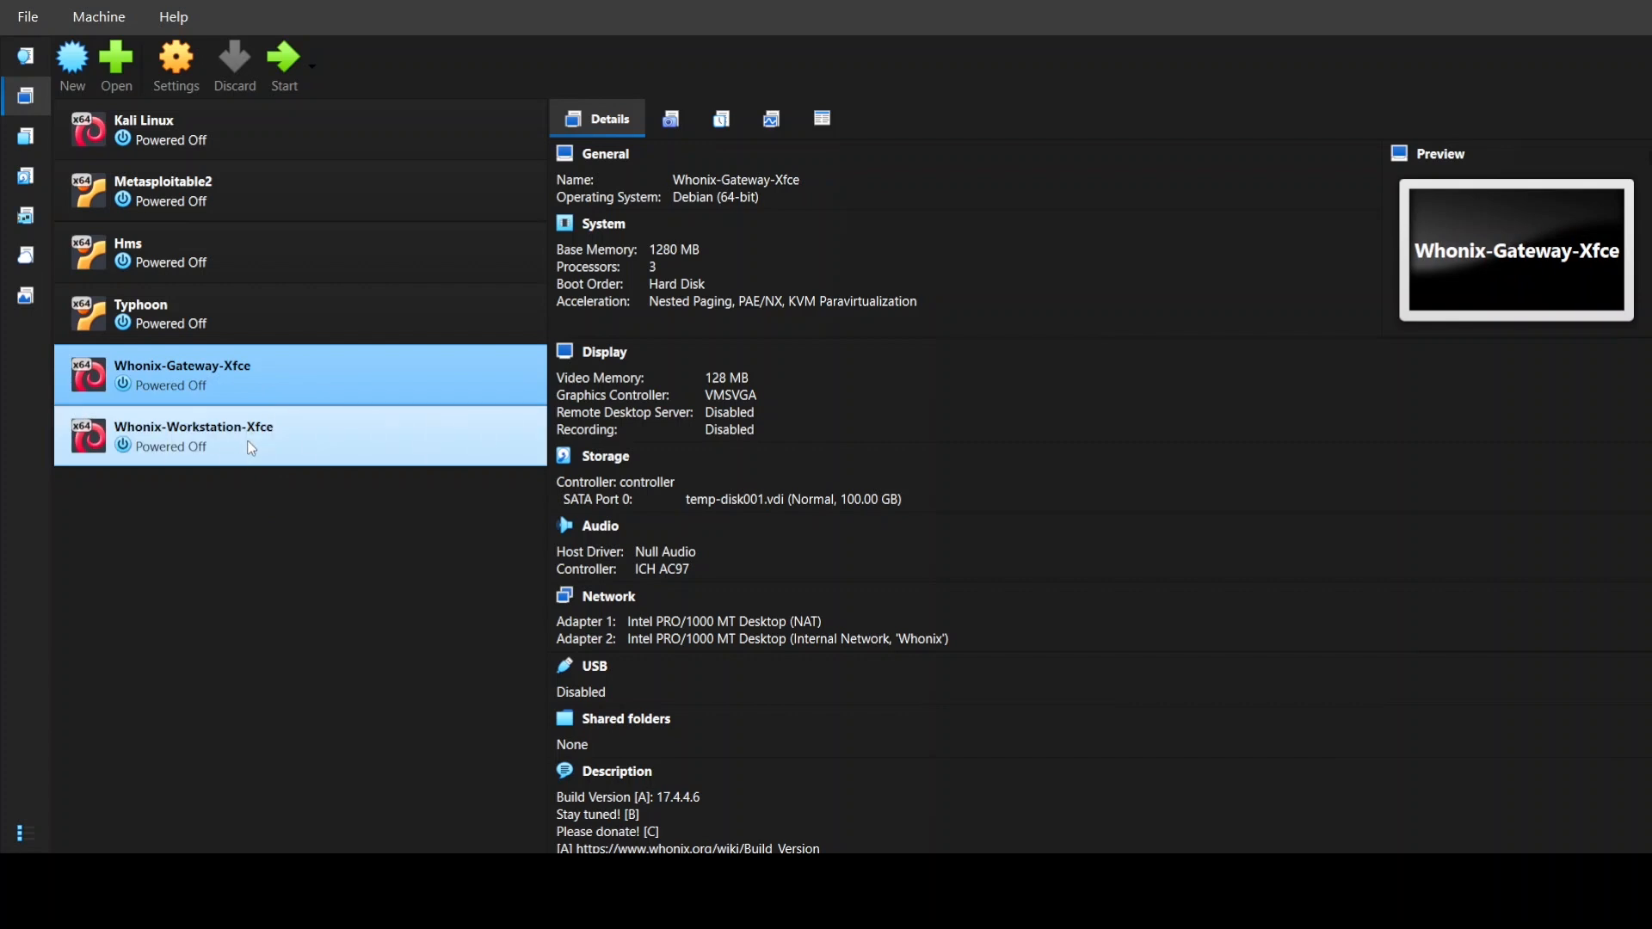
pyautogui.click(303, 442)
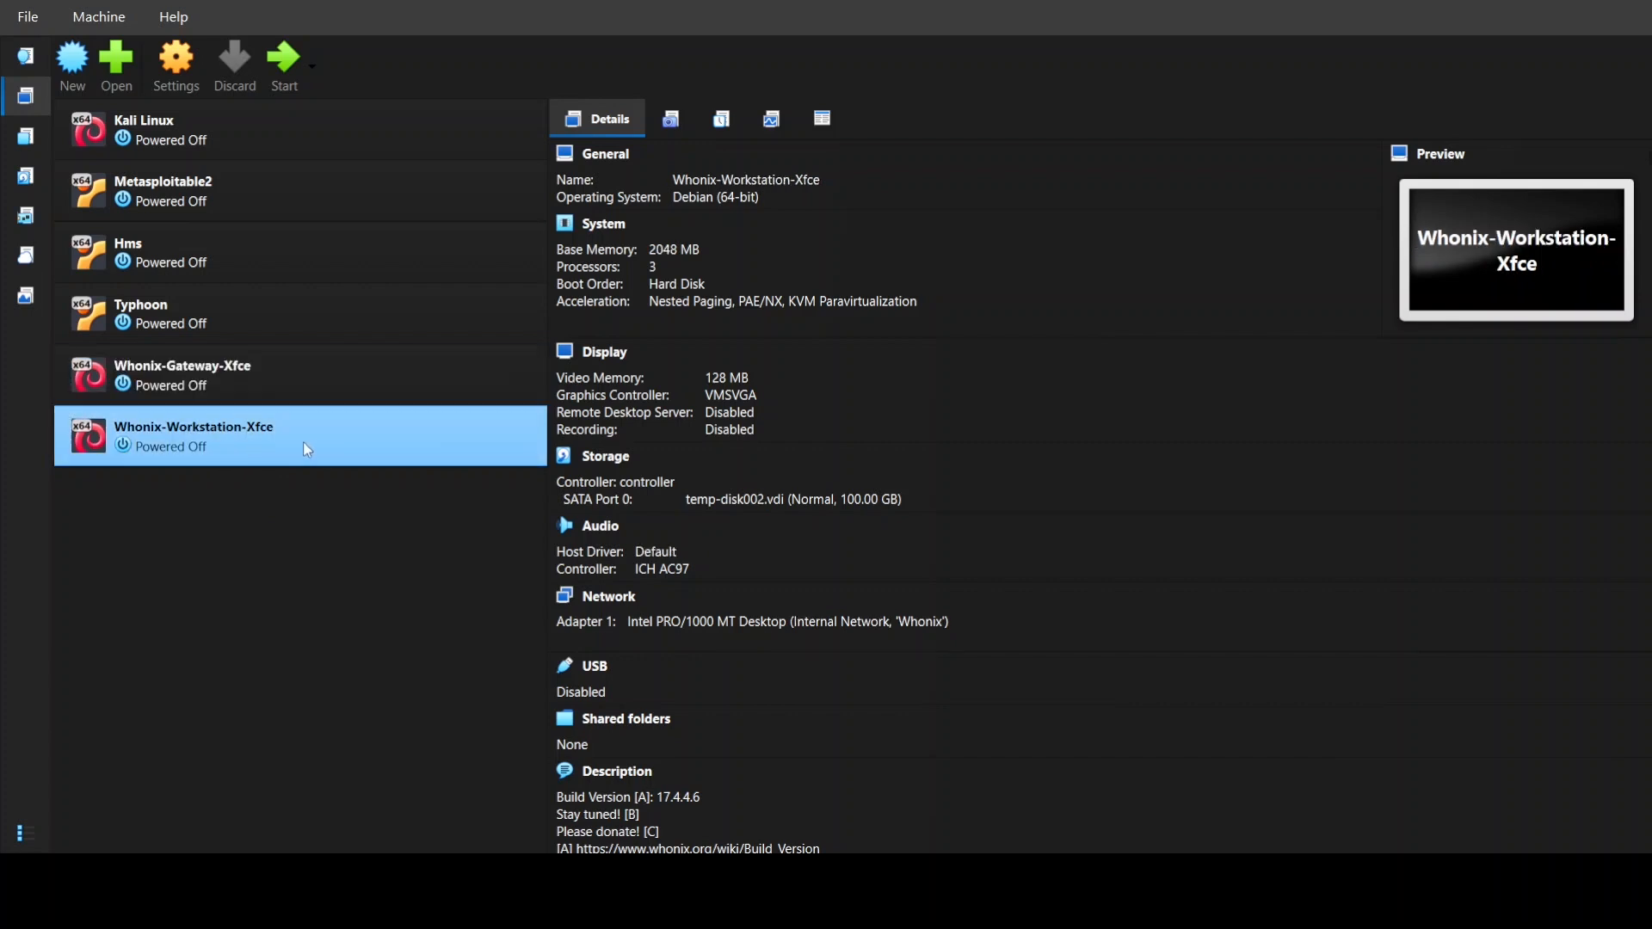
pyautogui.click(255, 384)
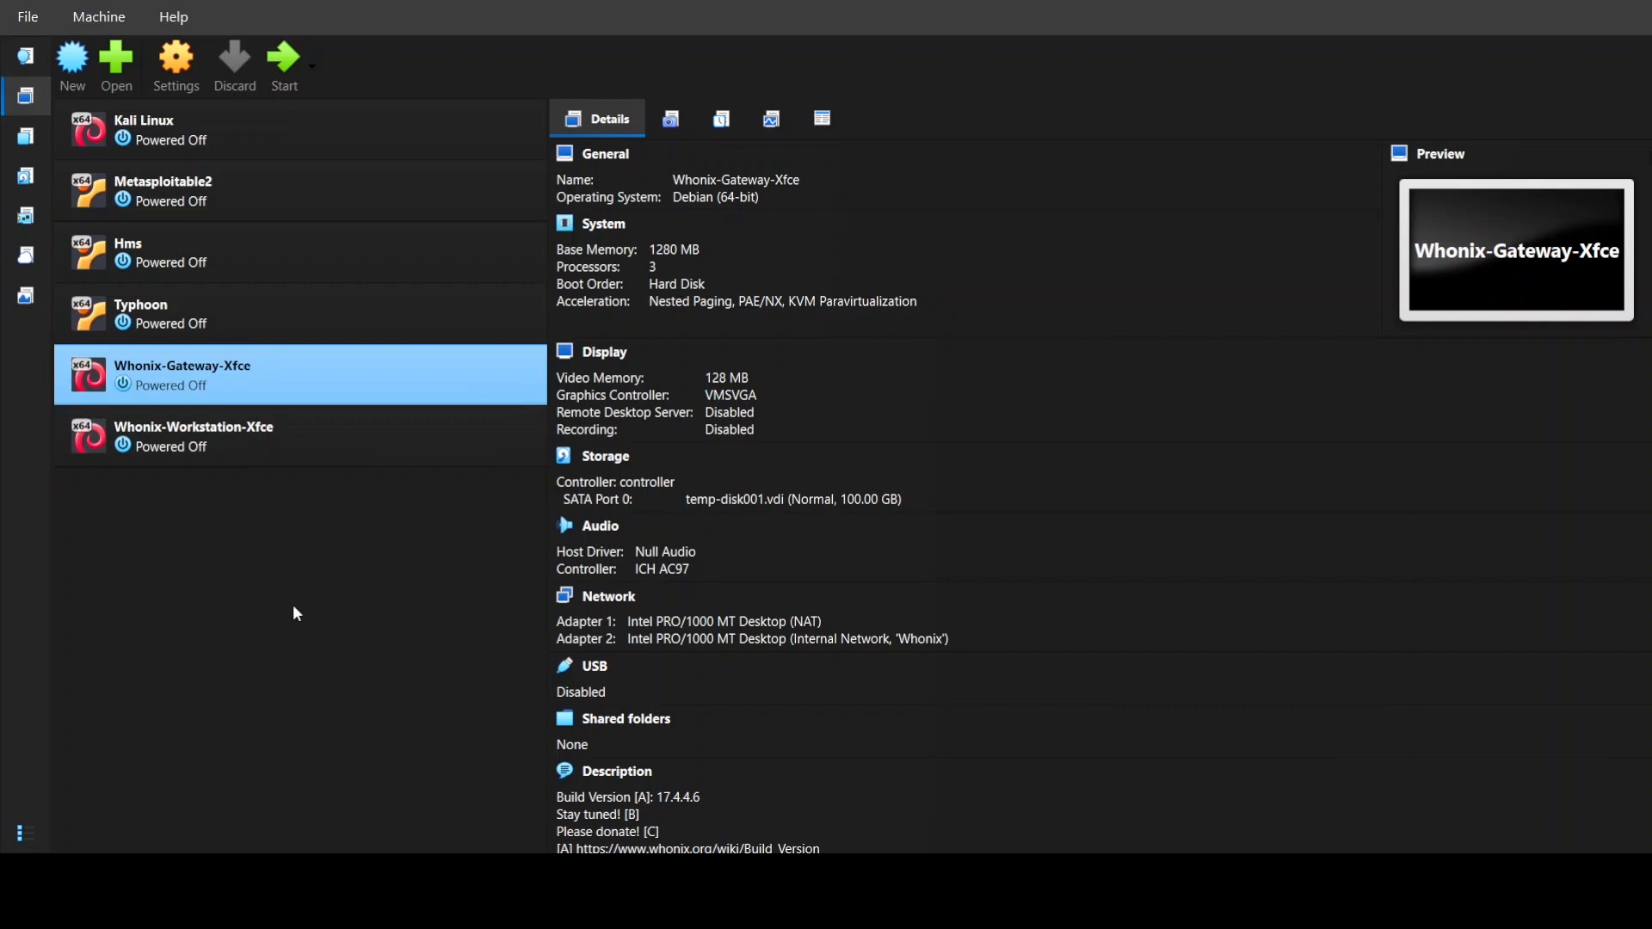
pyautogui.click(249, 442)
pyautogui.click(255, 378)
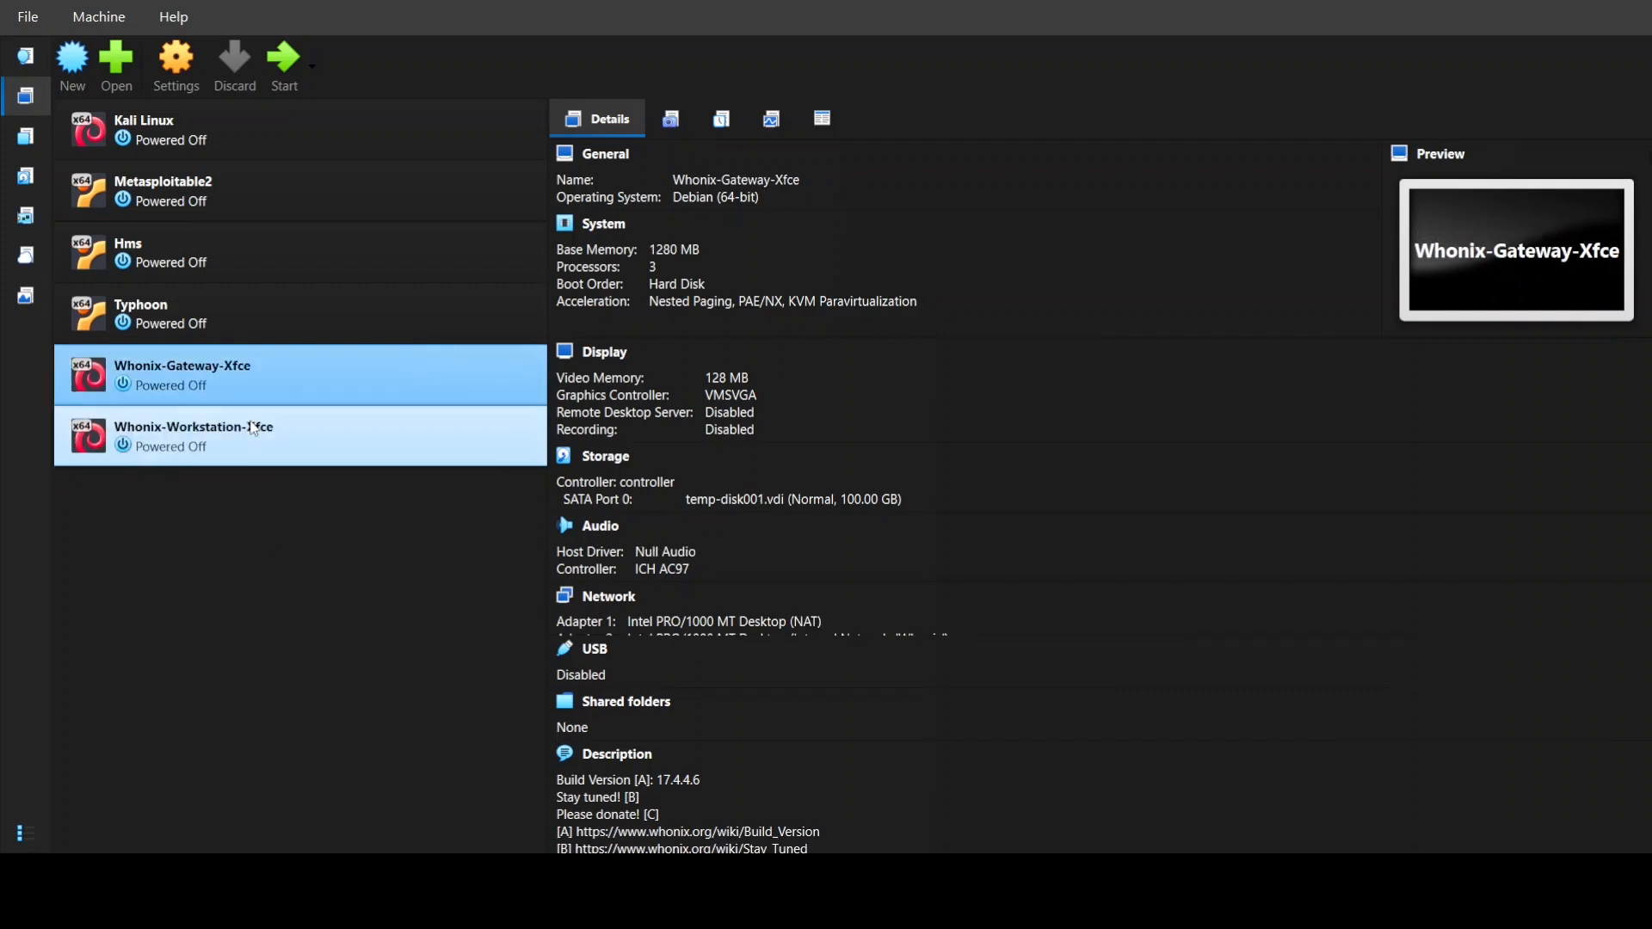
pyautogui.click(252, 430)
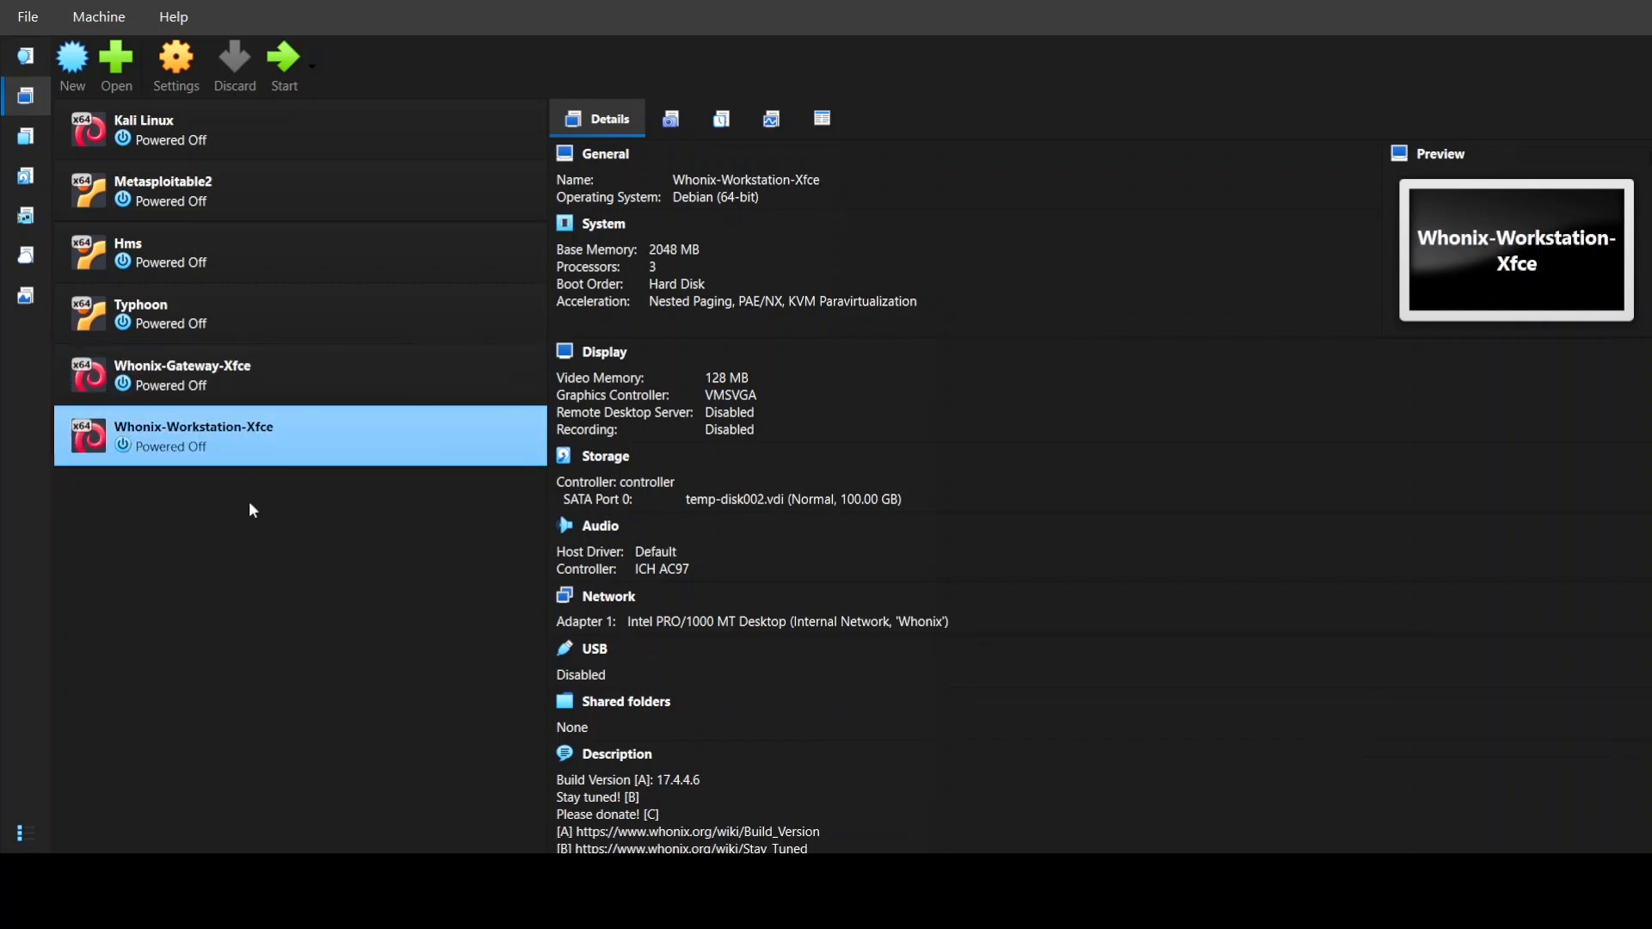
pyautogui.click(309, 387)
pyautogui.click(308, 420)
pyautogui.click(329, 372)
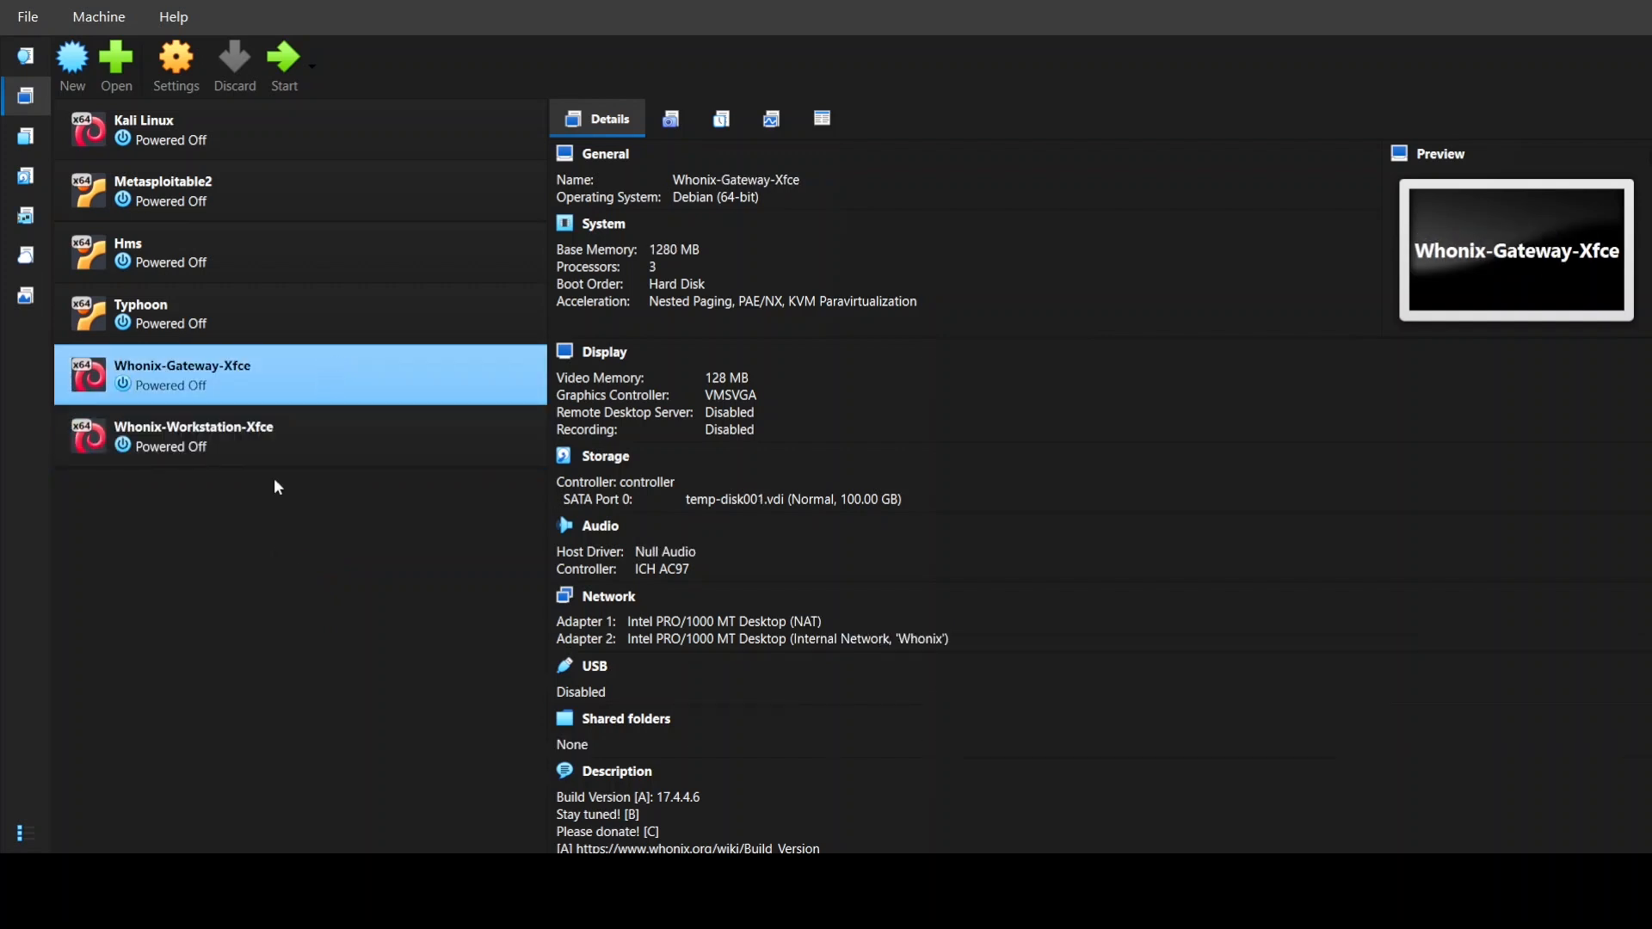
pyautogui.click(274, 443)
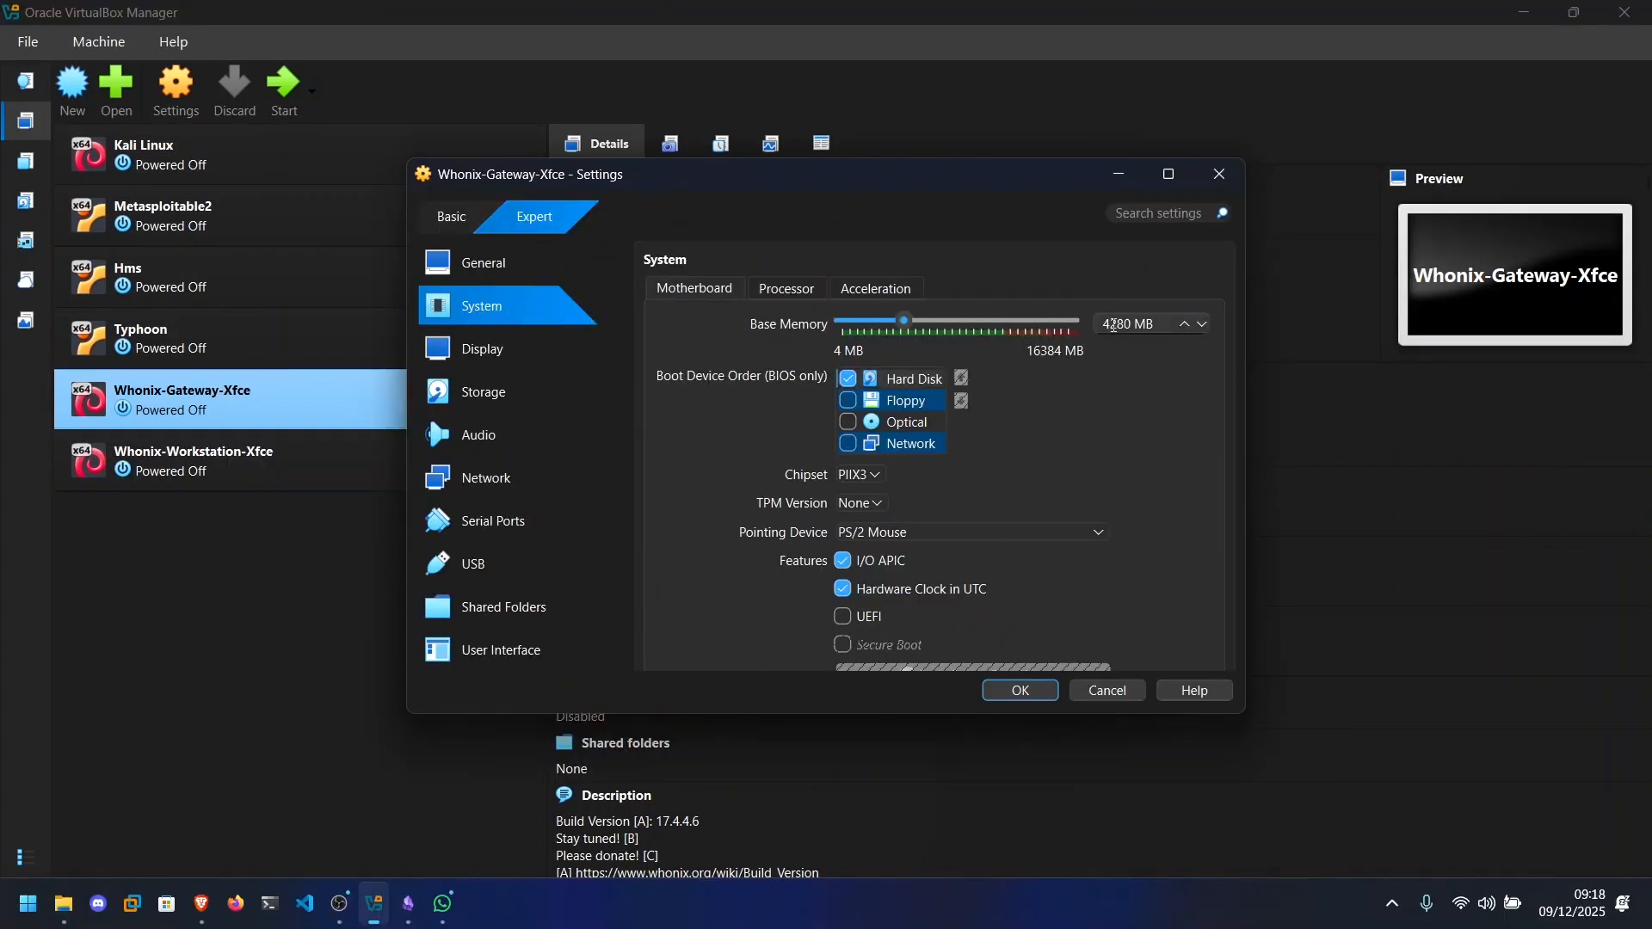
# Check the processor settings of Whonix-Gateway-Xfce, the attachment of network Adapter 1 and the internal network name of Adapter 2.
pyautogui.click(786, 289)
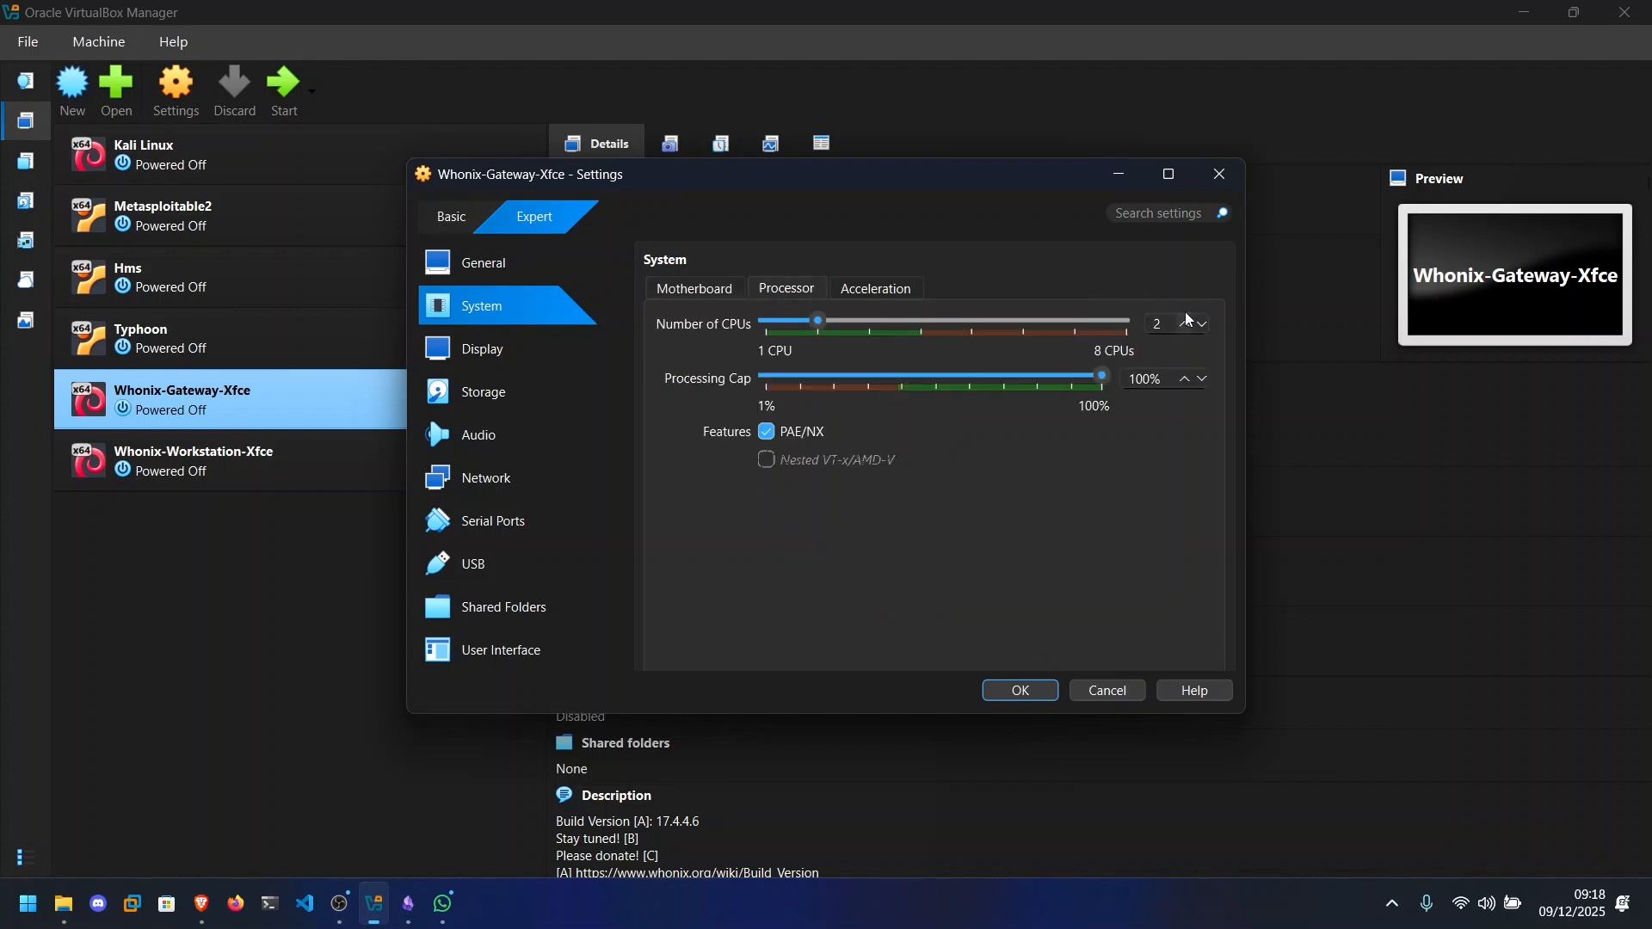
pyautogui.click(527, 477)
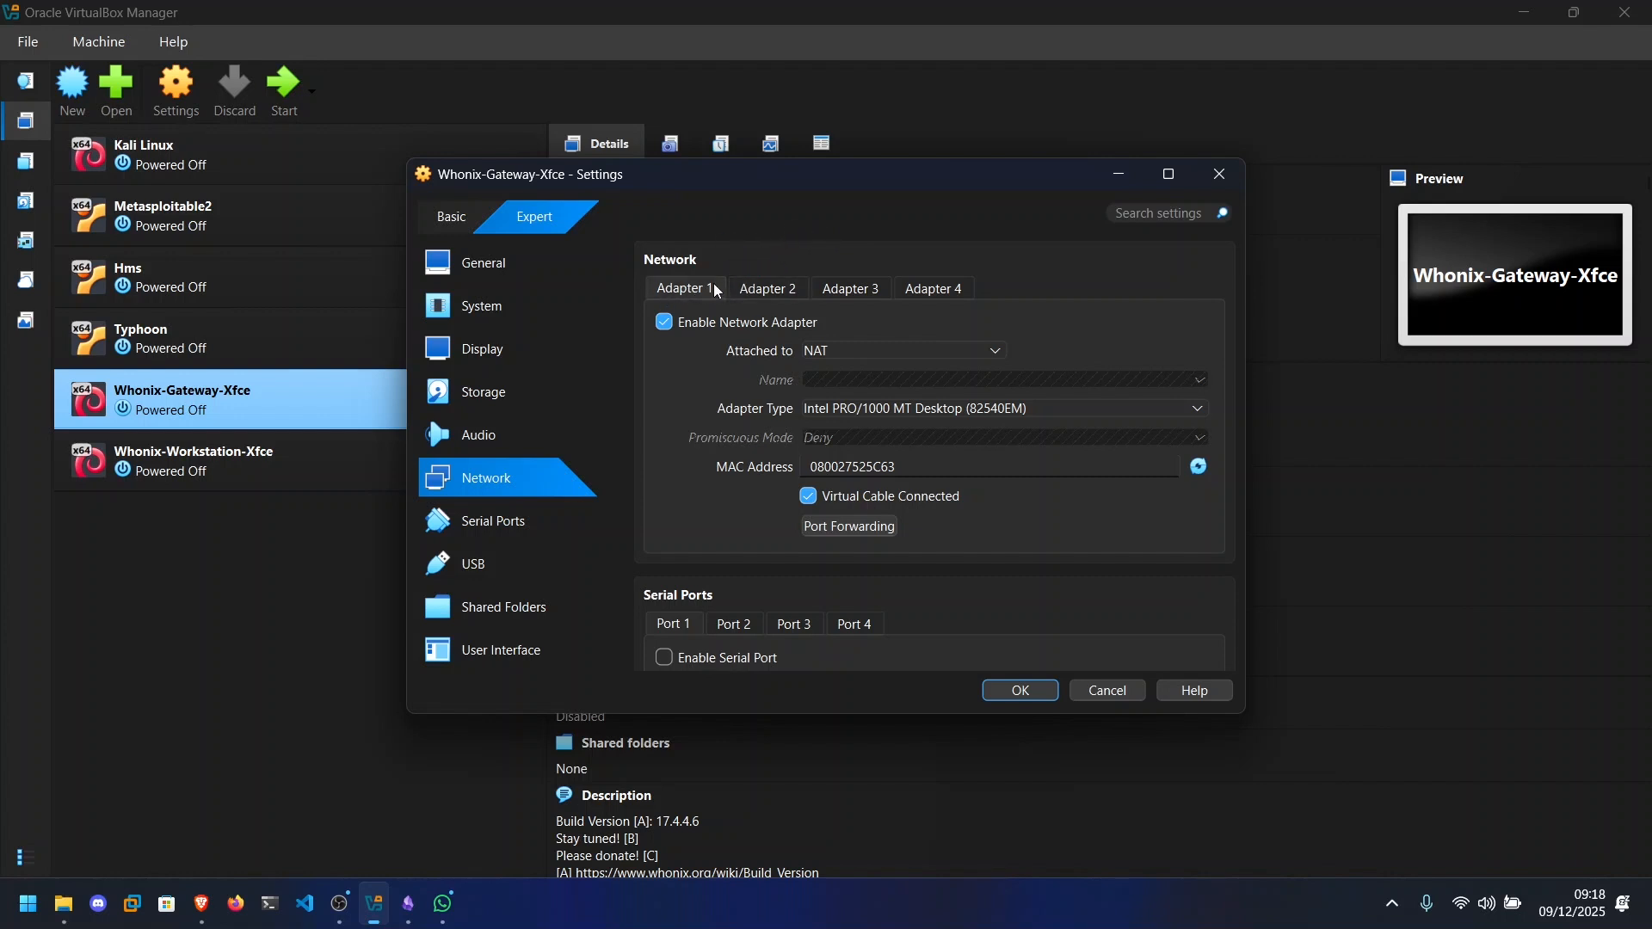
pyautogui.click(904, 358)
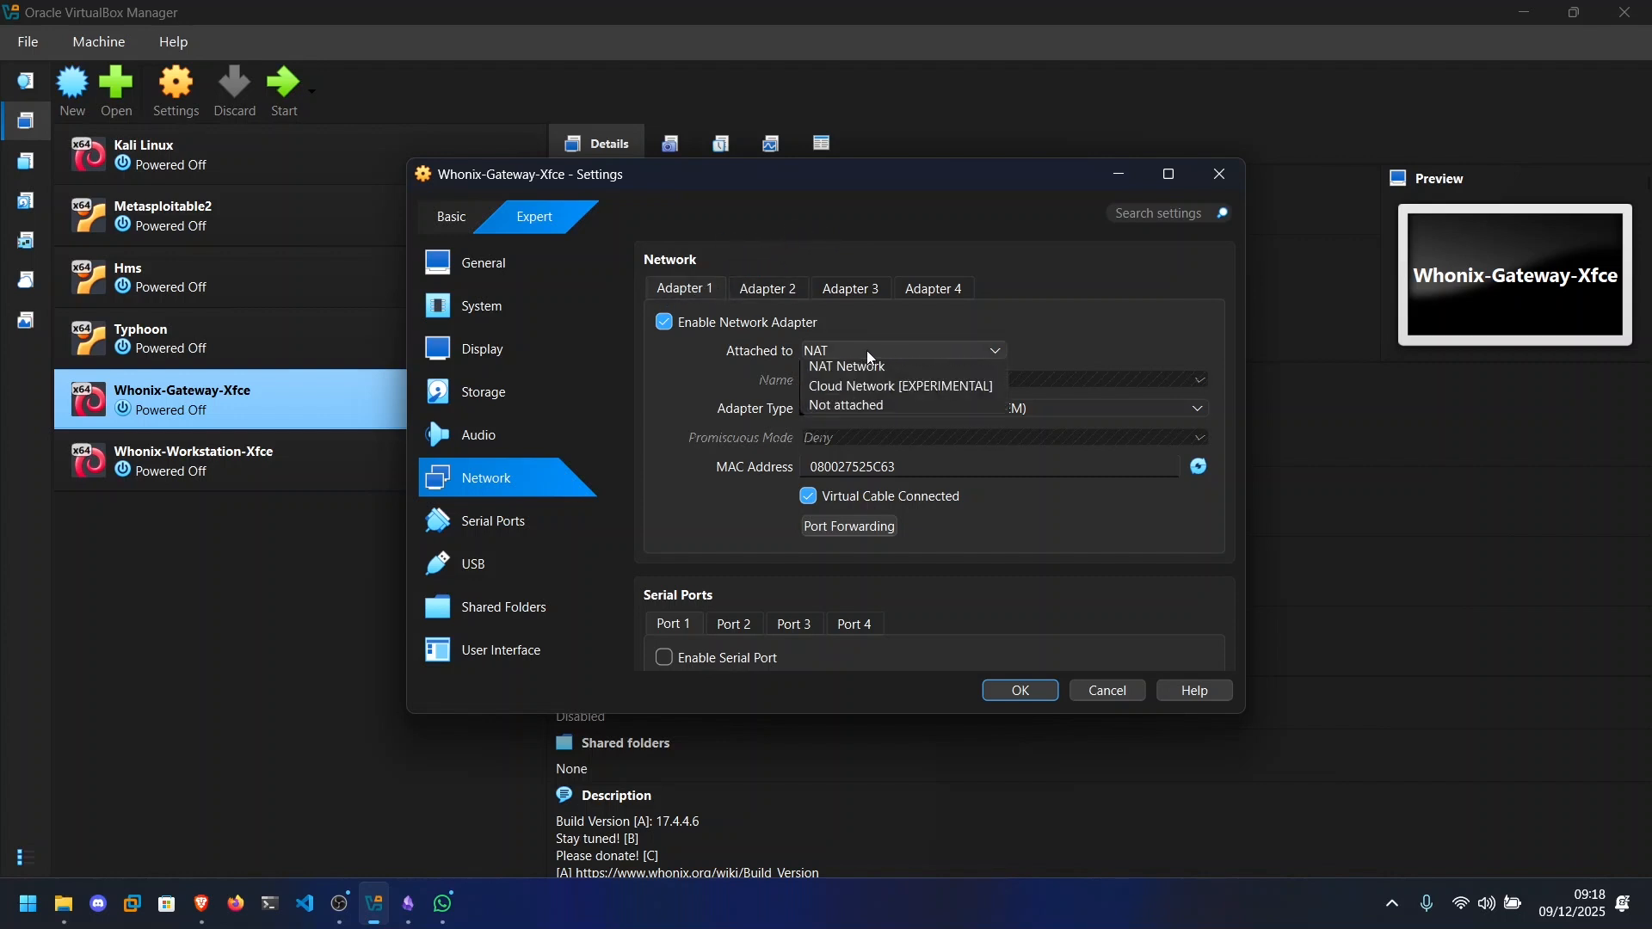
pyautogui.click(873, 356)
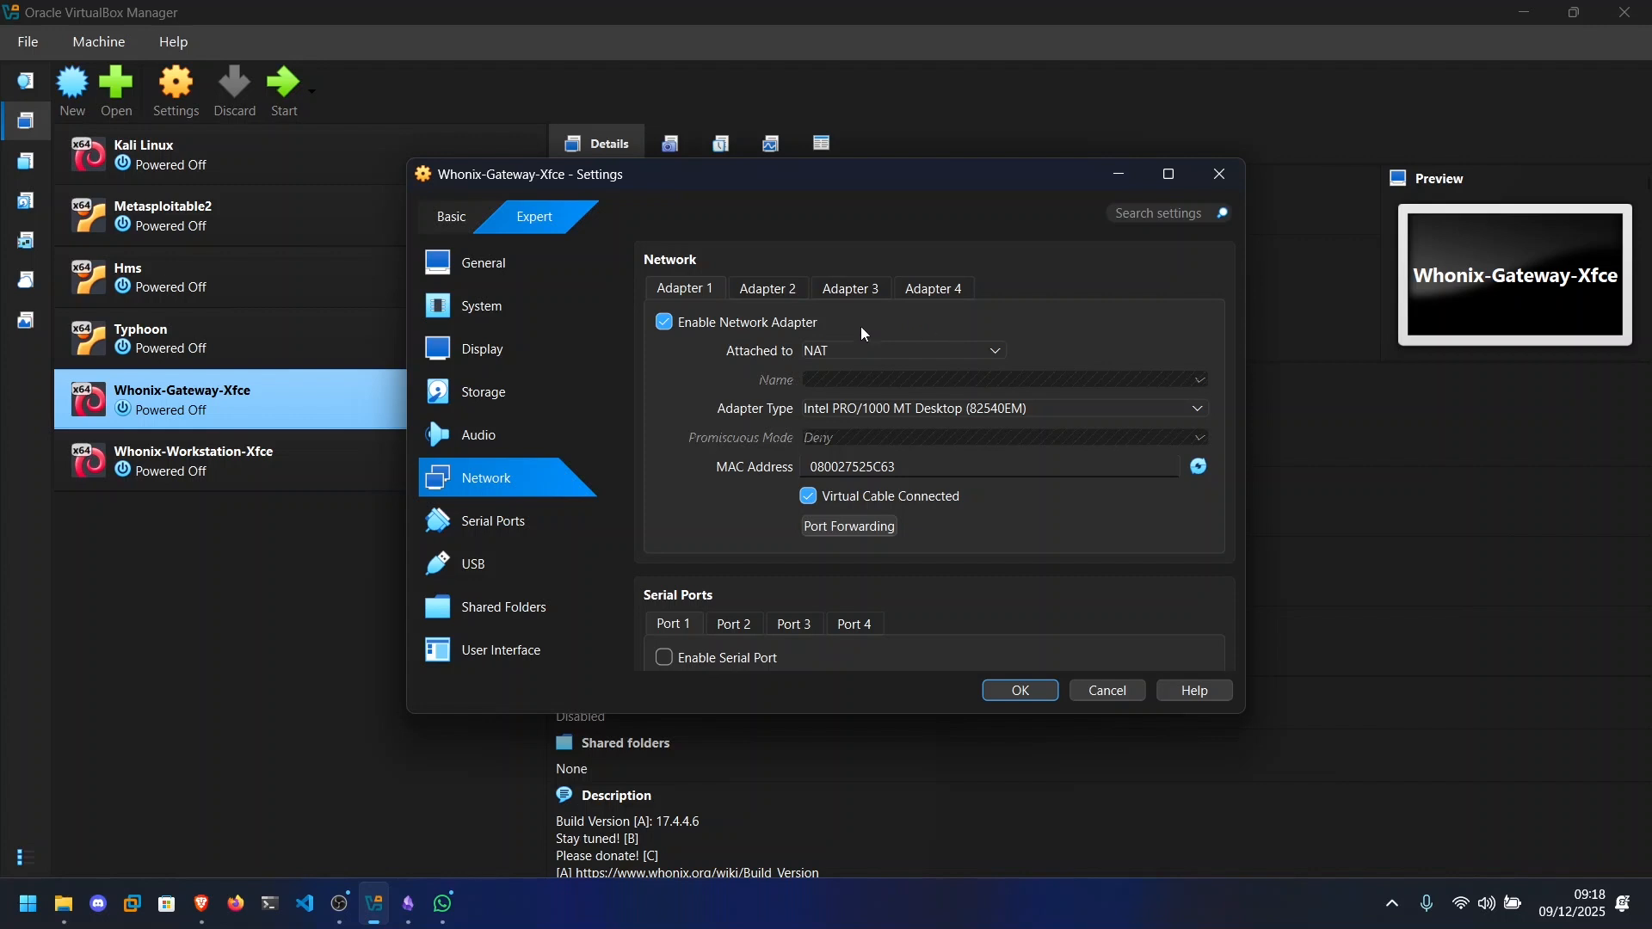
pyautogui.click(765, 290)
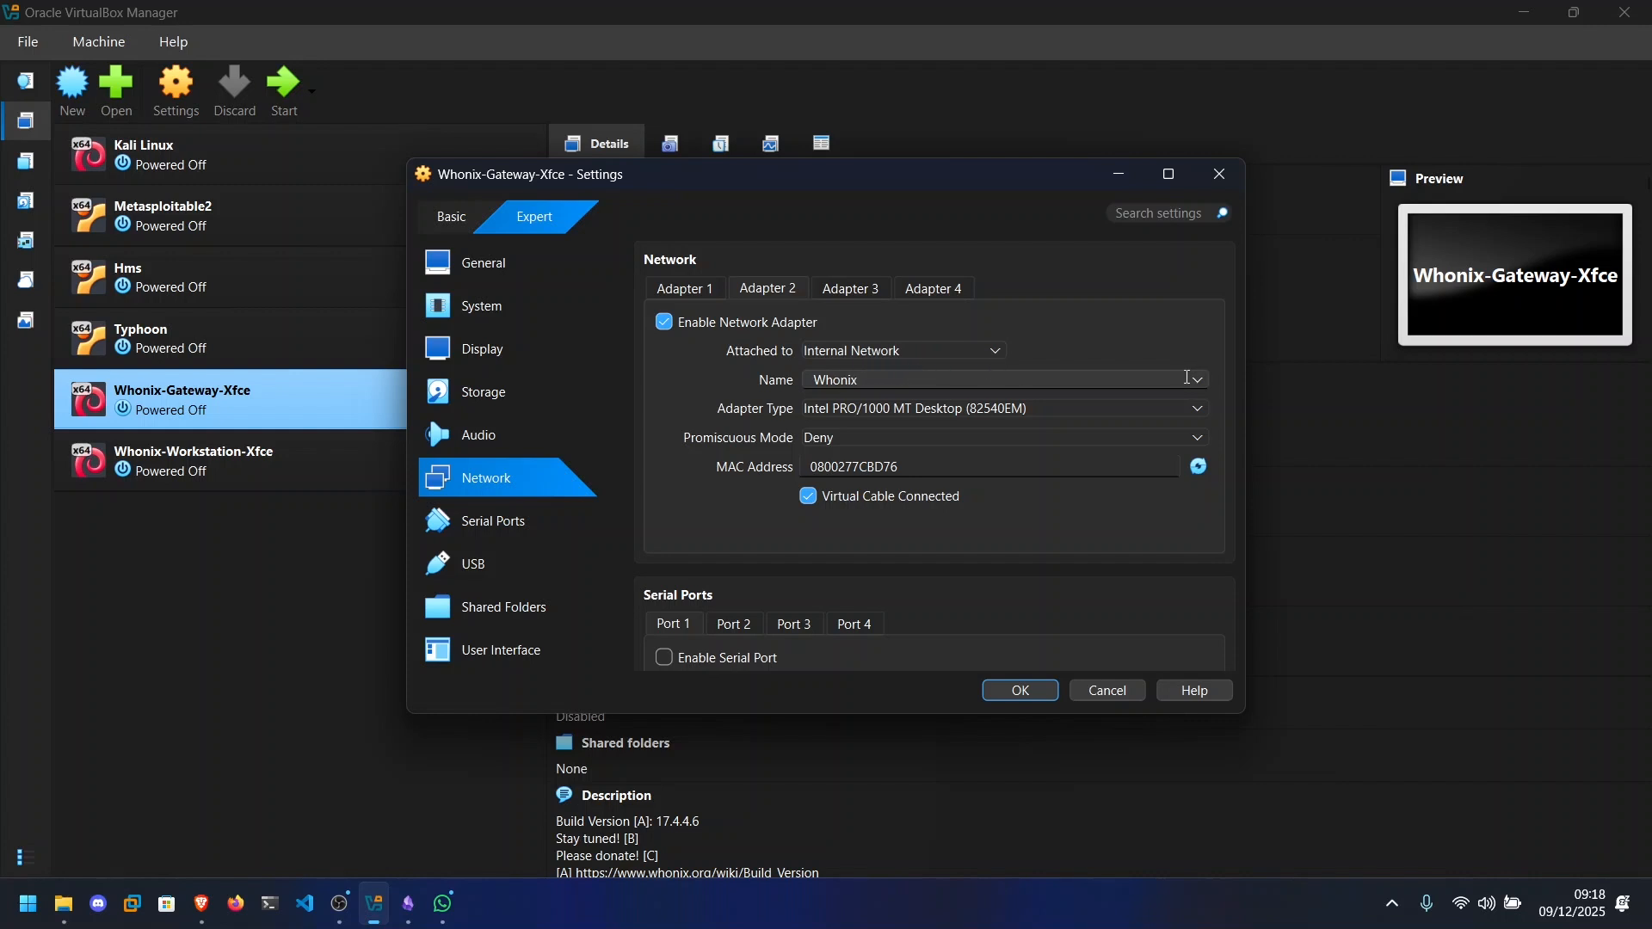
pyautogui.click(1199, 381)
pyautogui.click(1203, 387)
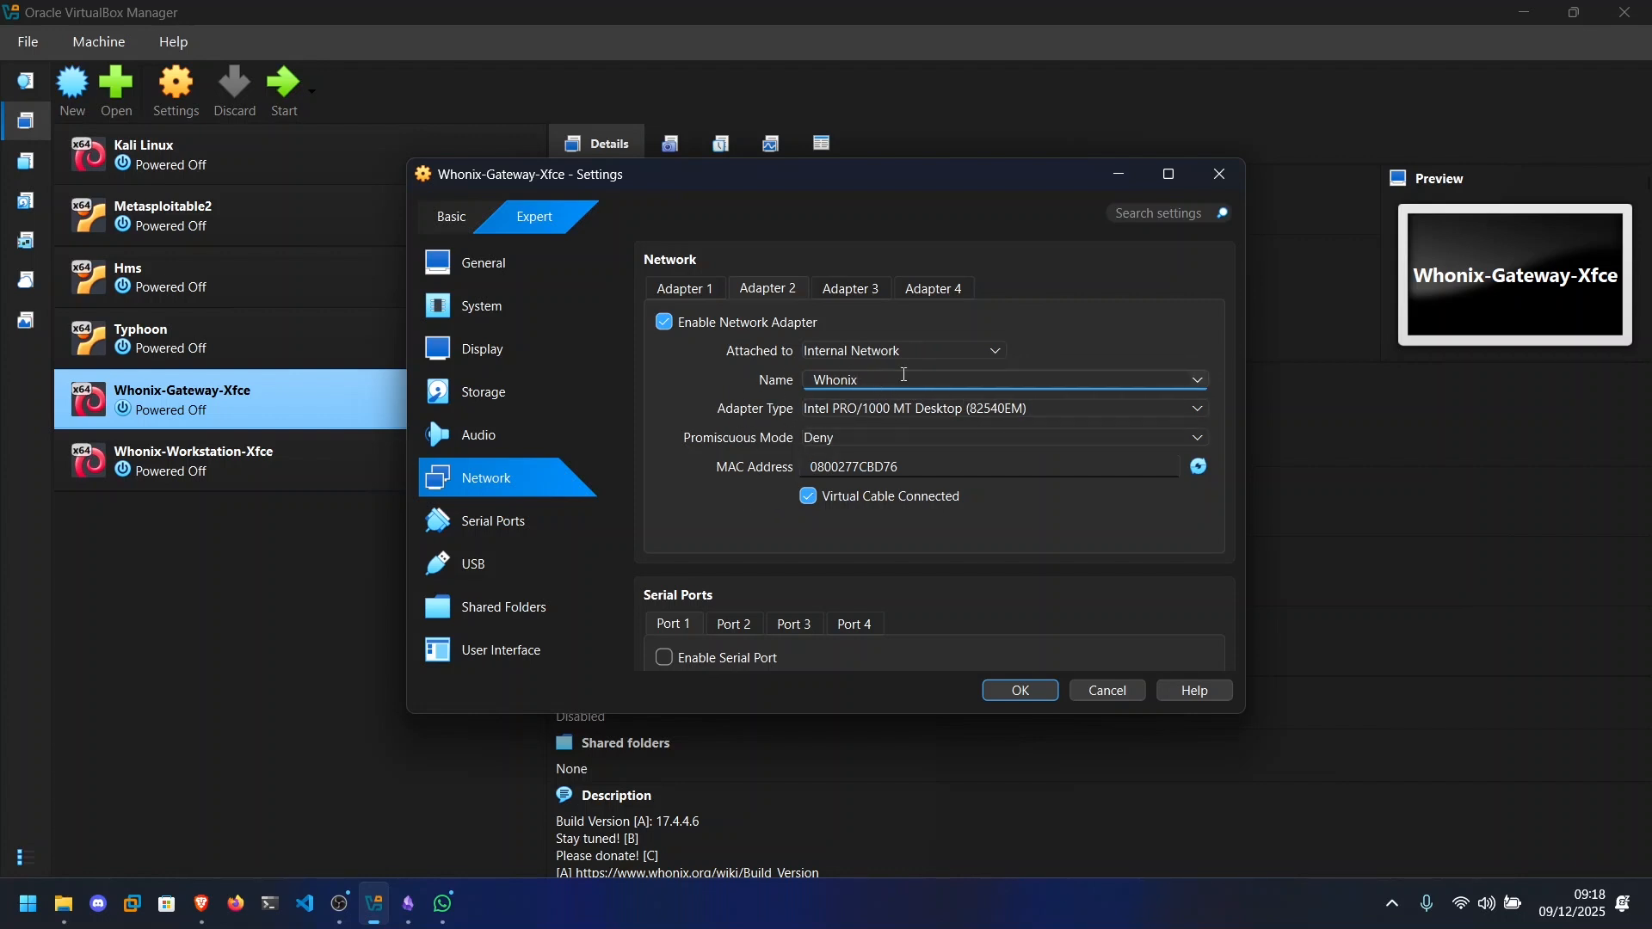
# Save the Whonix-Gateway-Xfce settings and start that virtual machine.
pyautogui.click(1035, 694)
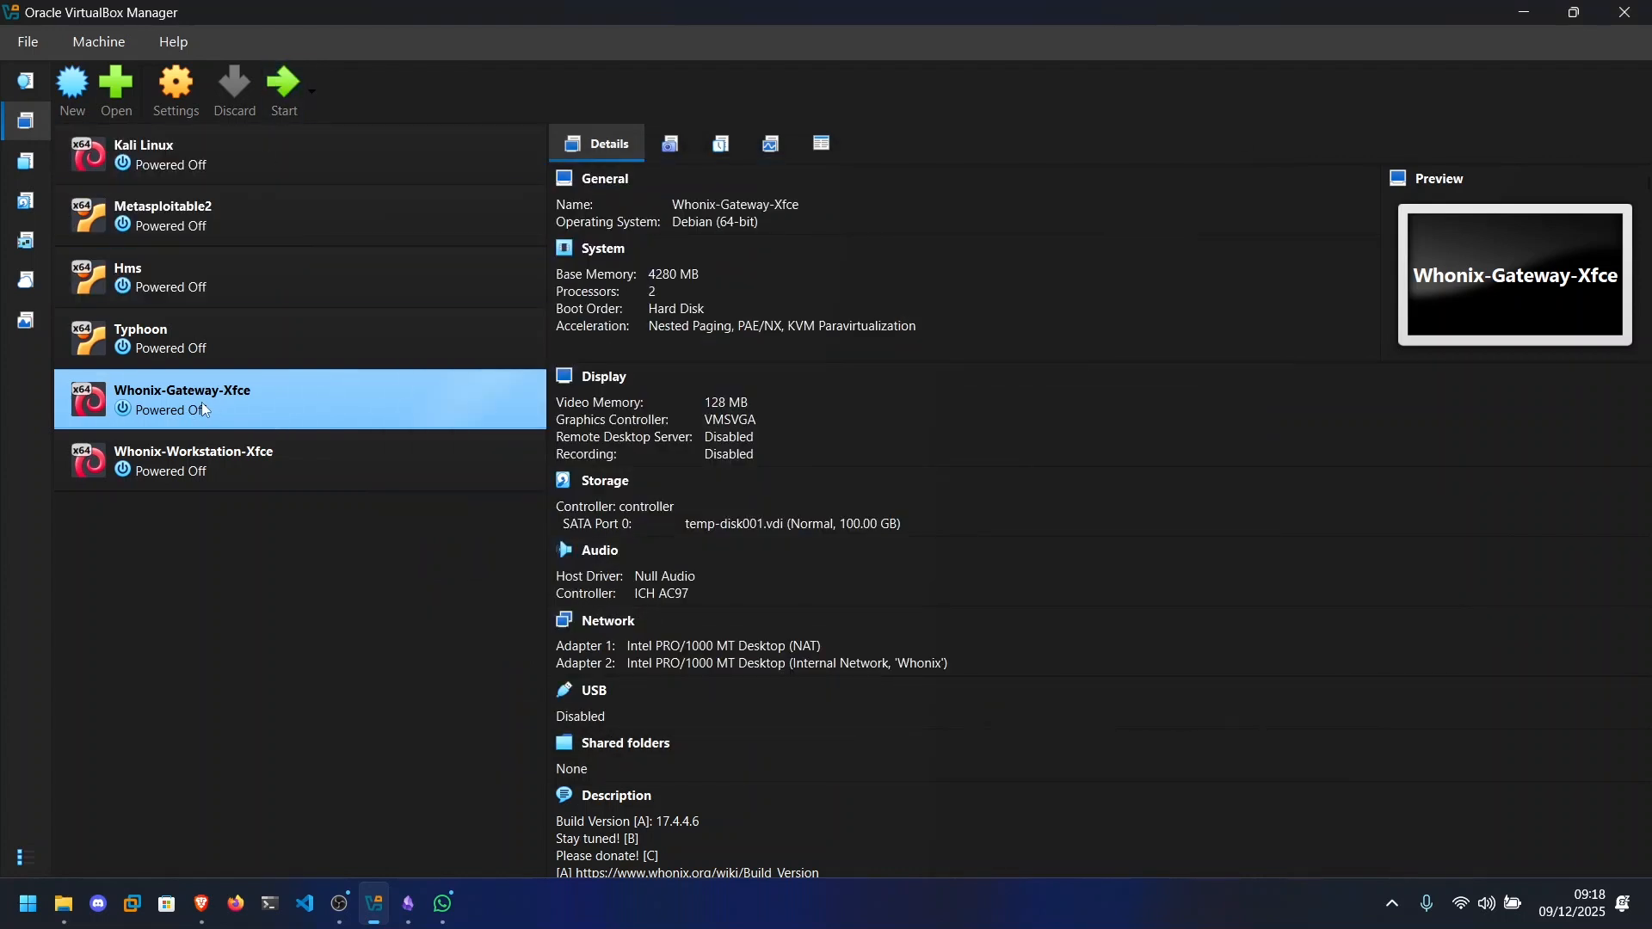
pyautogui.click(277, 119)
# Set the base memory of the Whonix-Workstation-Xfce virtual machine to 4048 MB.
pyautogui.click(176, 482)
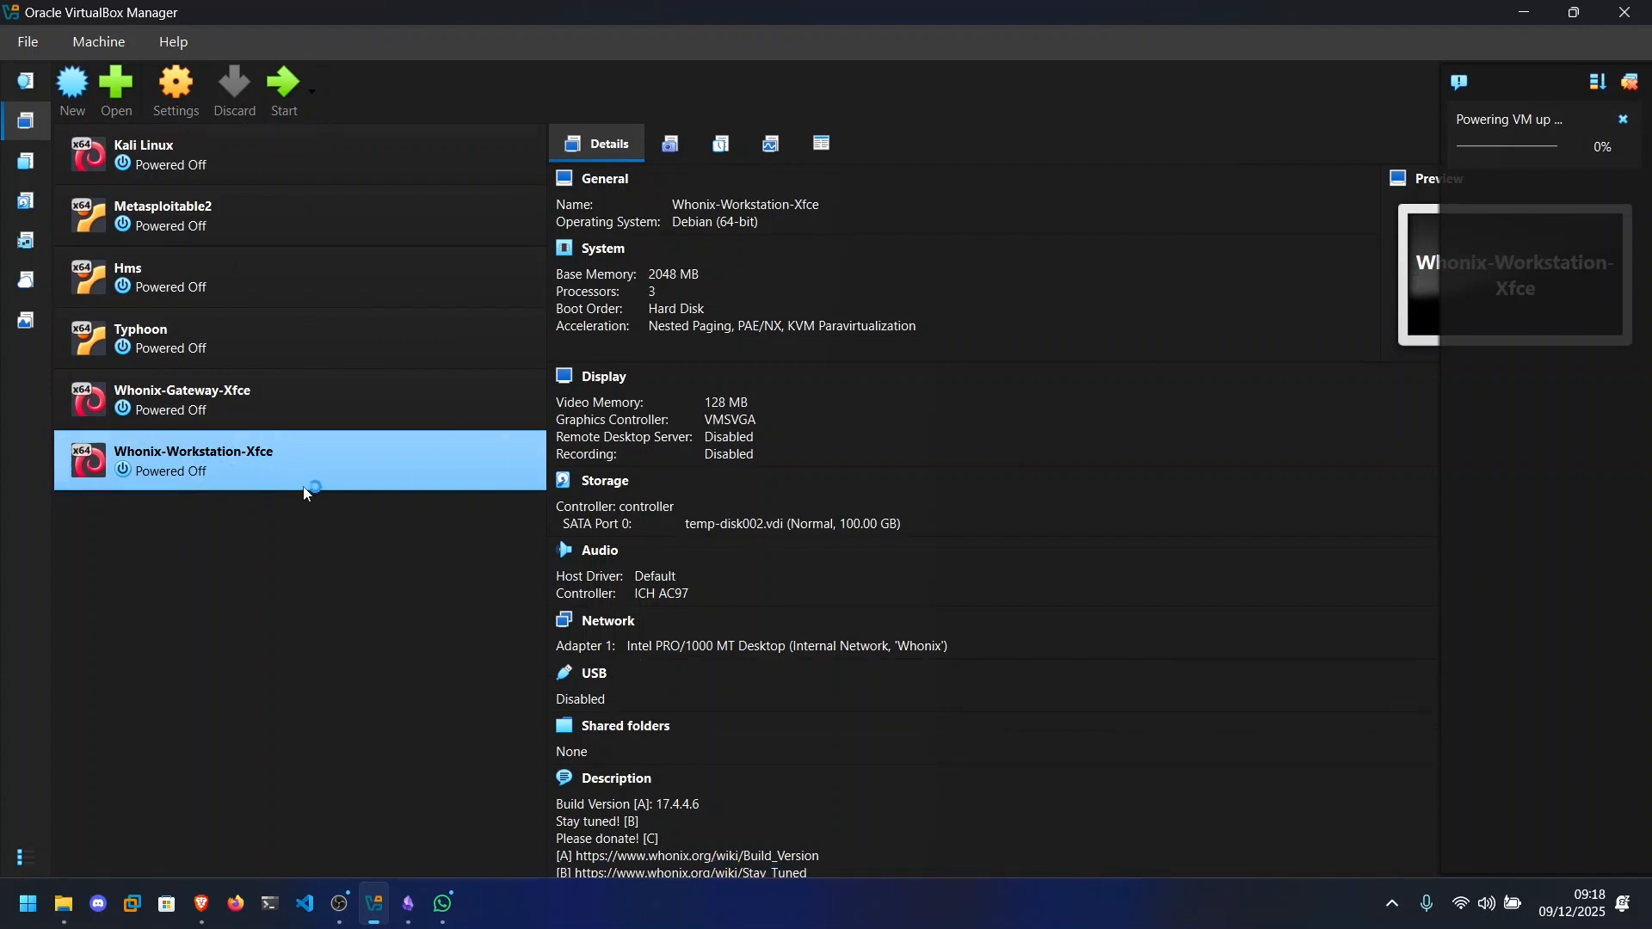
pyautogui.click(176, 101)
pyautogui.click(553, 311)
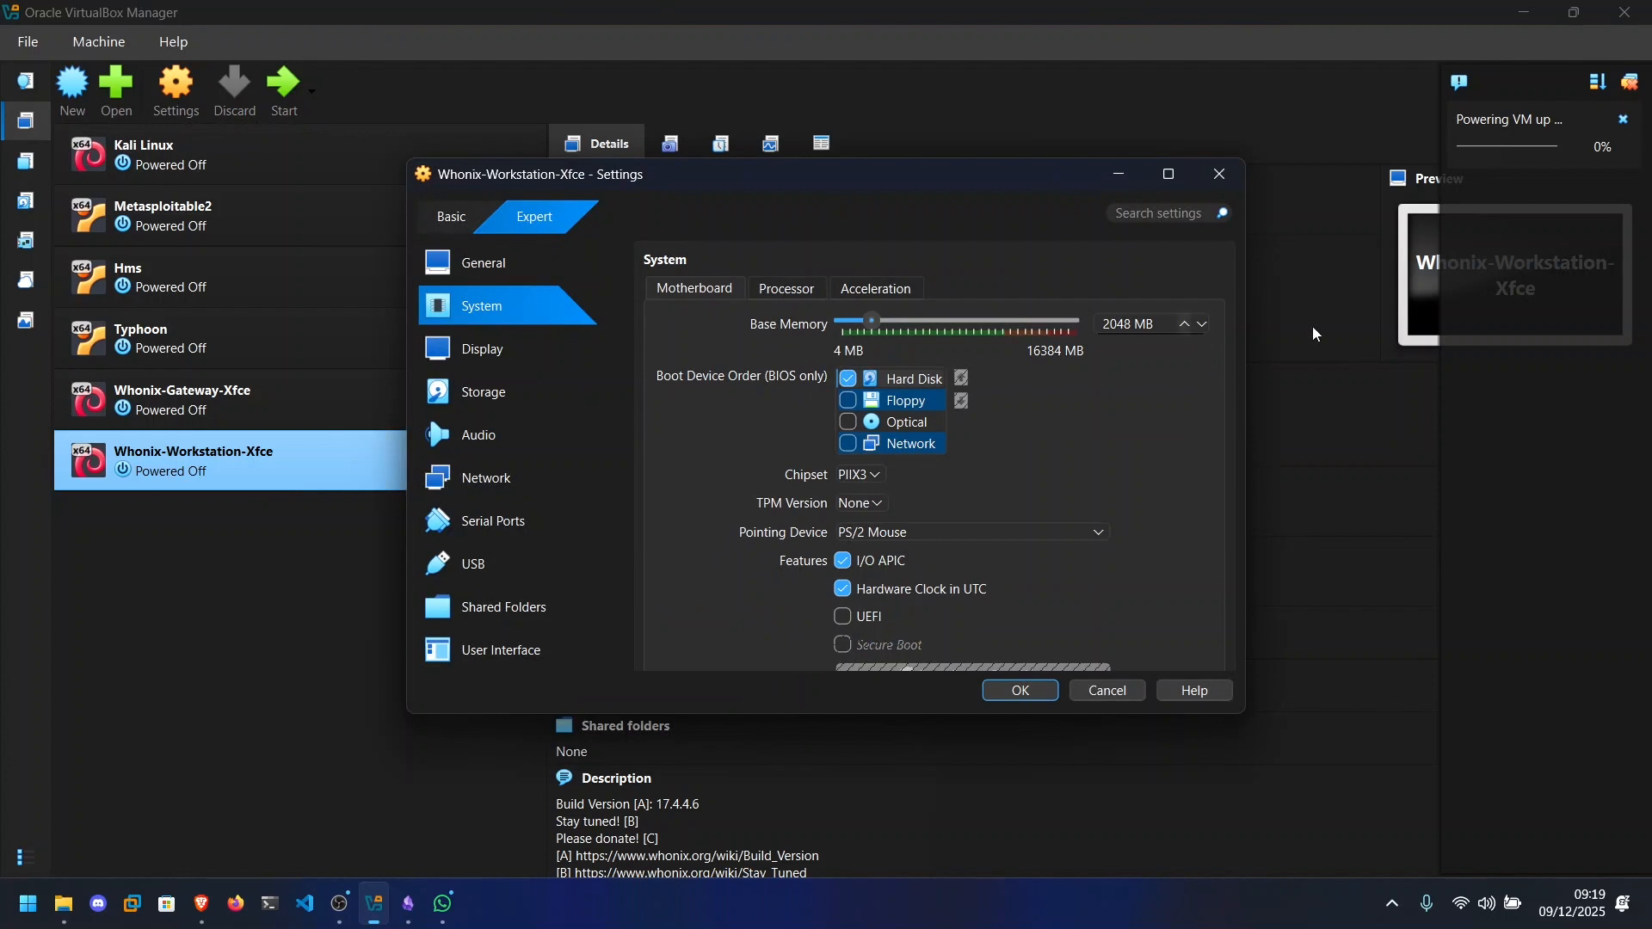
pyautogui.click(1108, 324)
pyautogui.press('BackSpace')
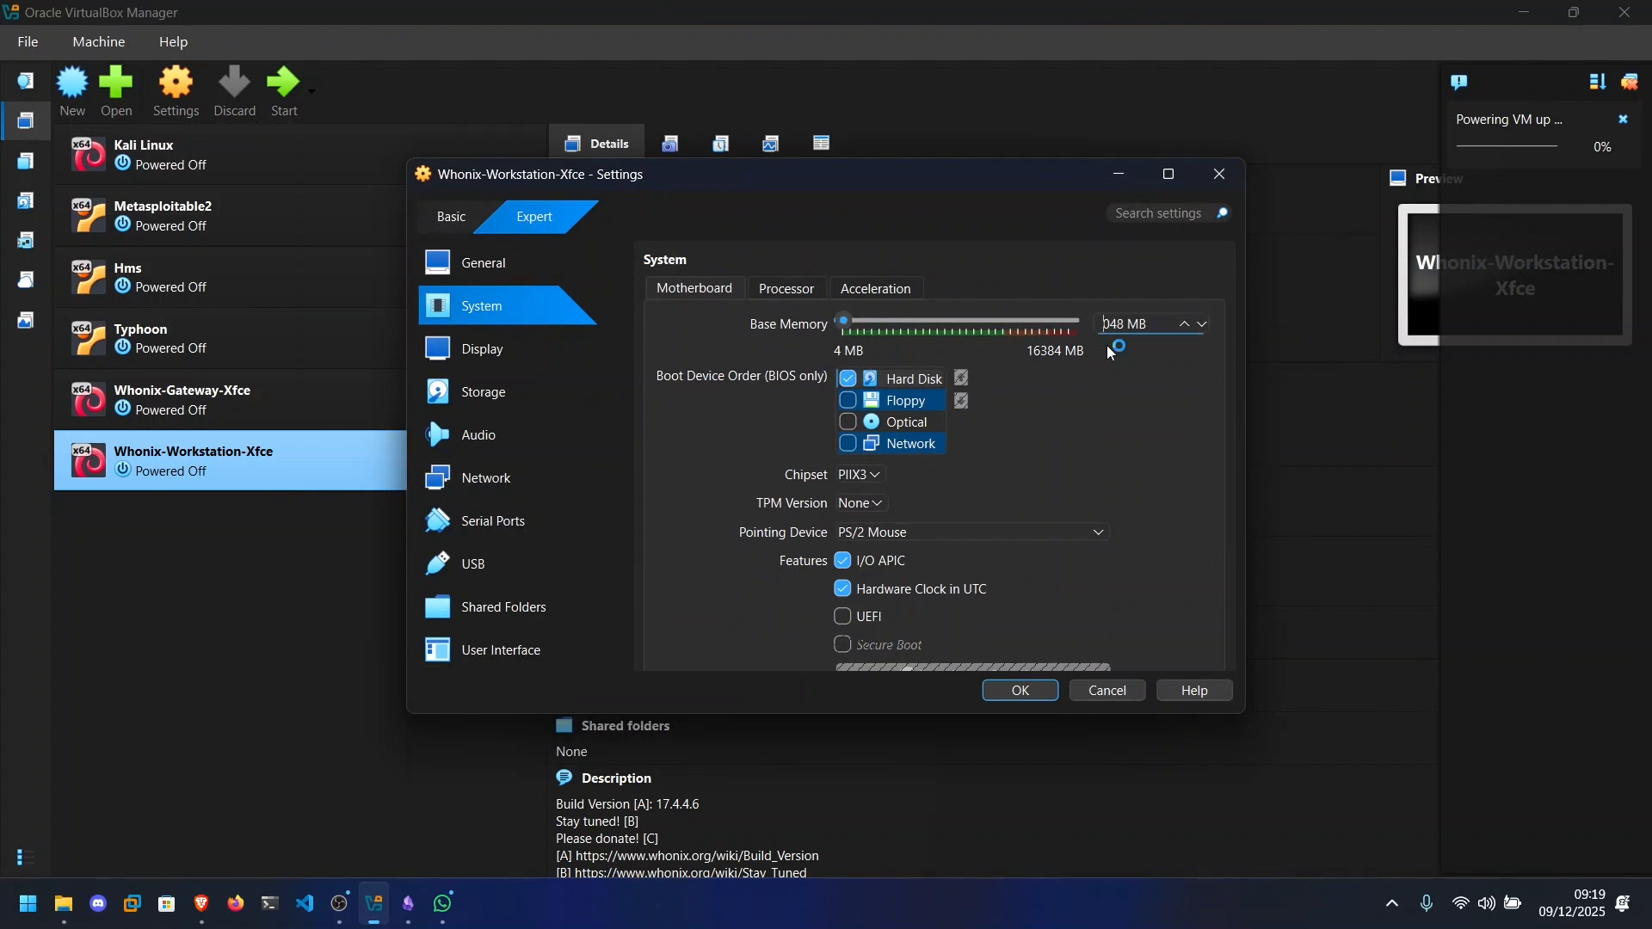
pyautogui.write('4')
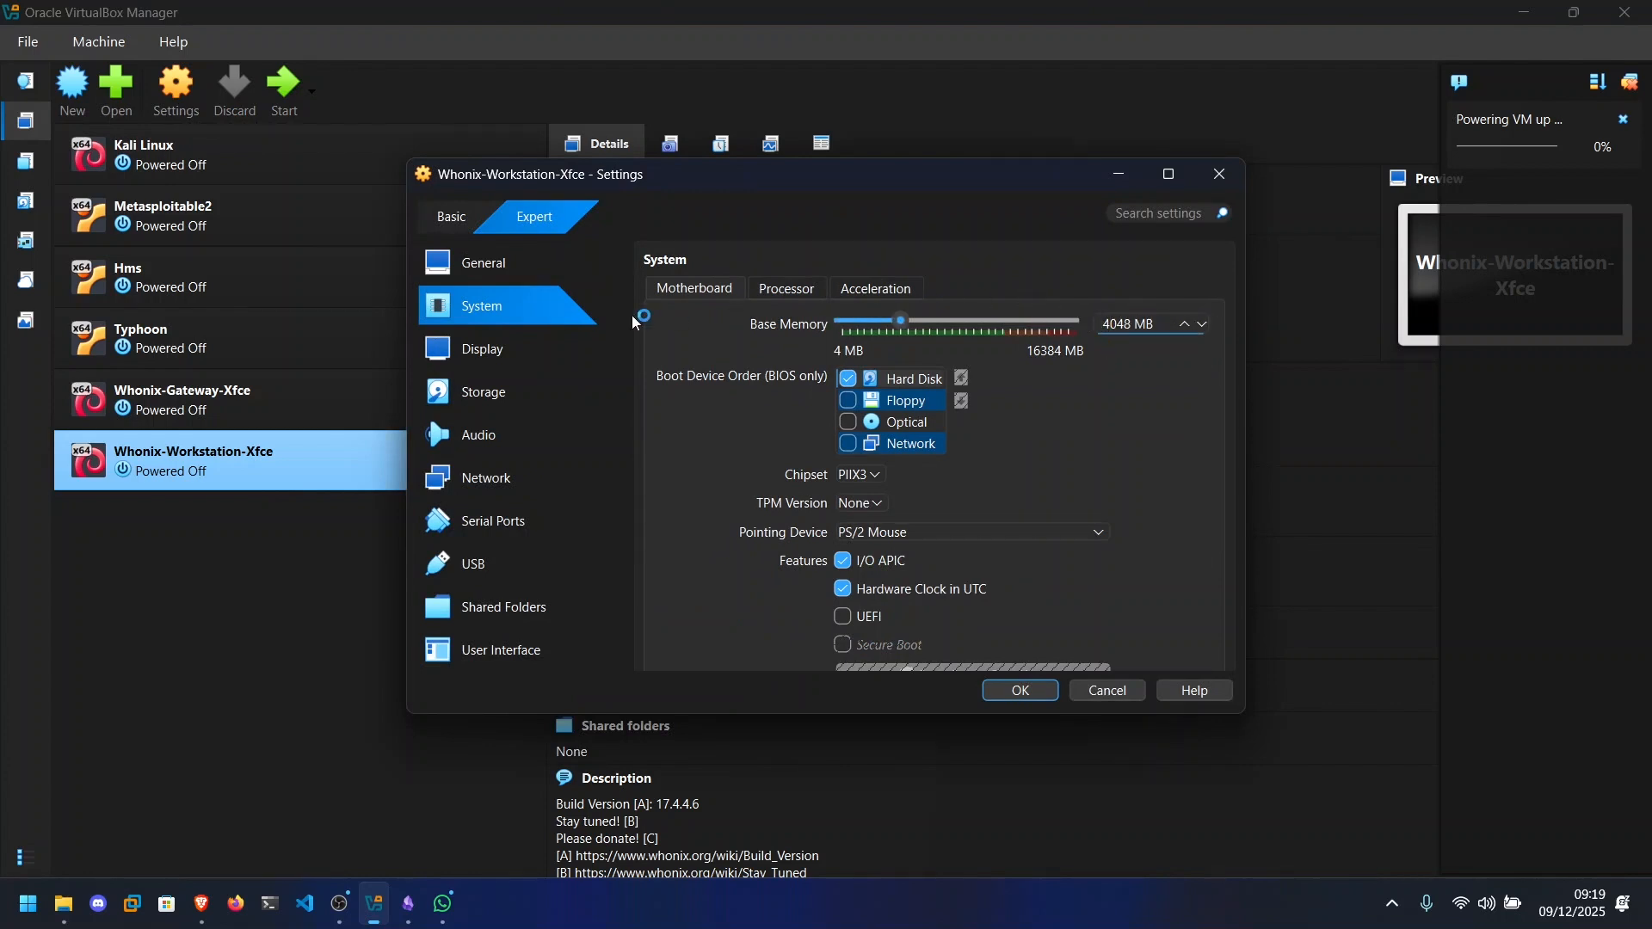
# Check the processor settings and the network Adapter 1 attachment of Whonix-Workstation-Xfce, and save the virtual machine's settings.
pyautogui.click(786, 290)
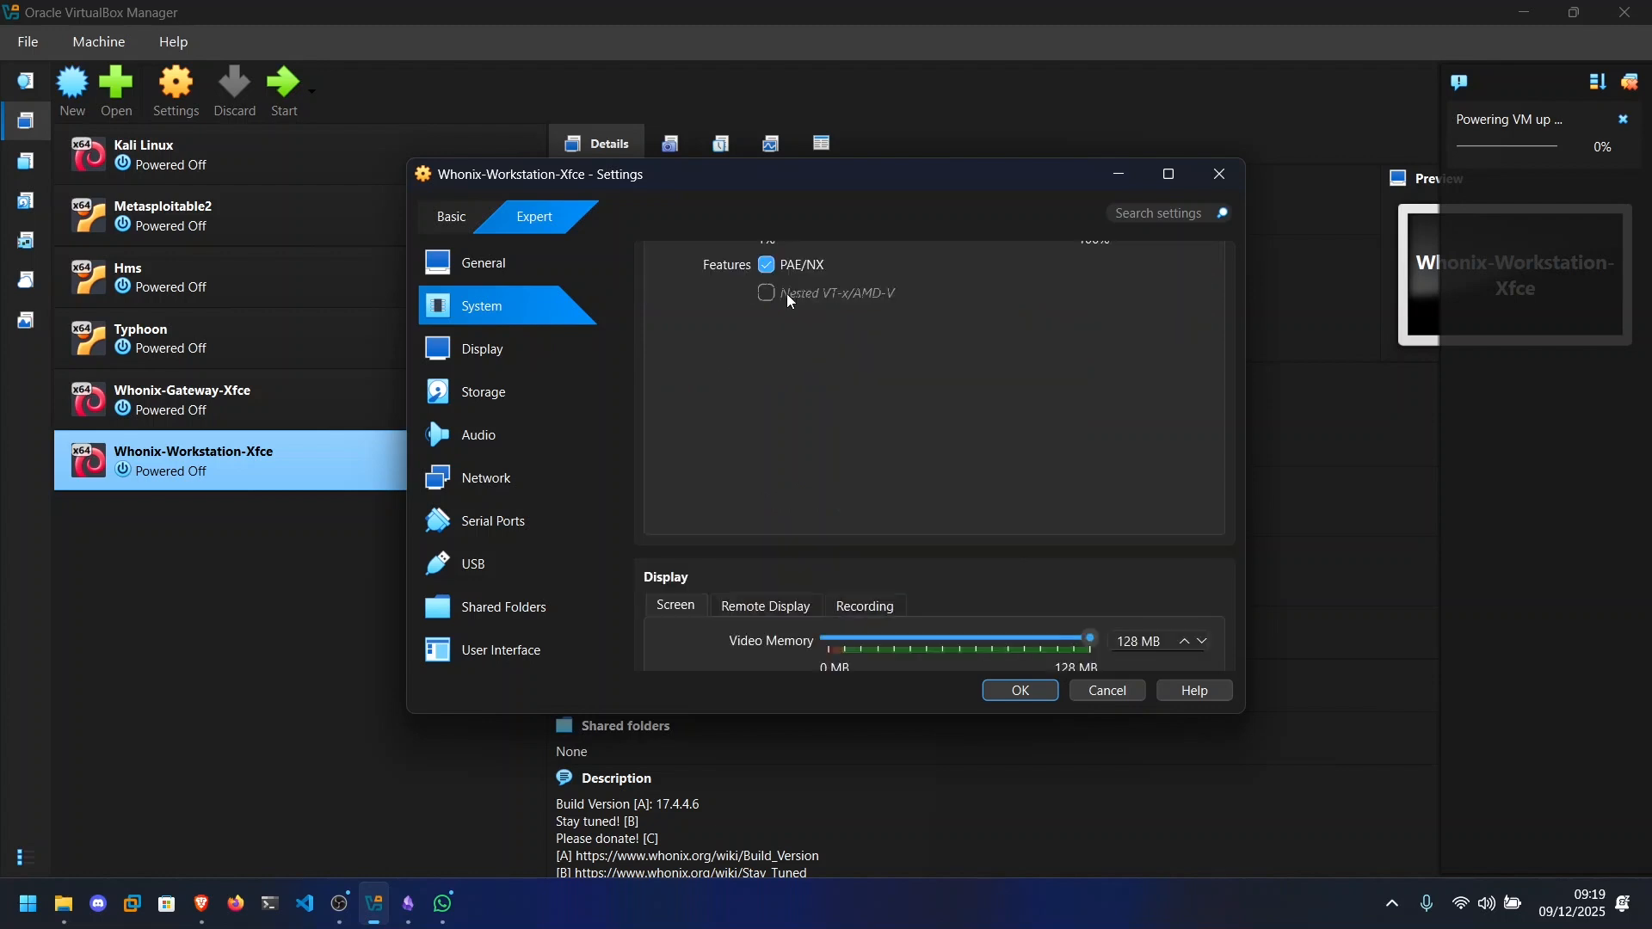
pyautogui.scroll(3, 984, 323)
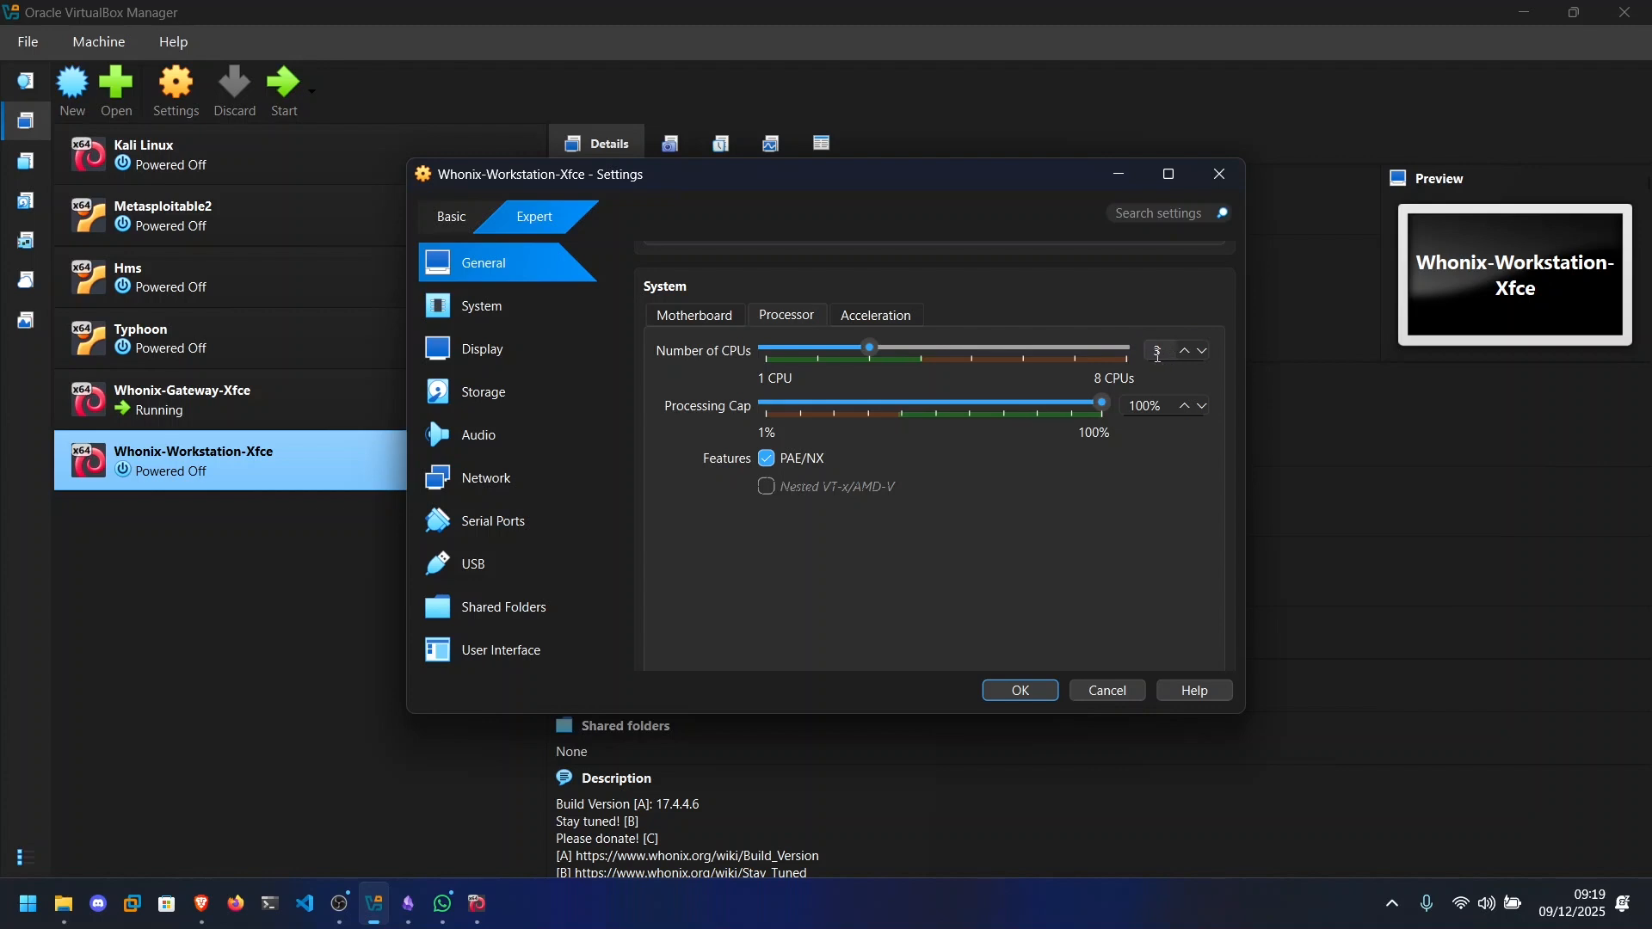
pyautogui.click(532, 481)
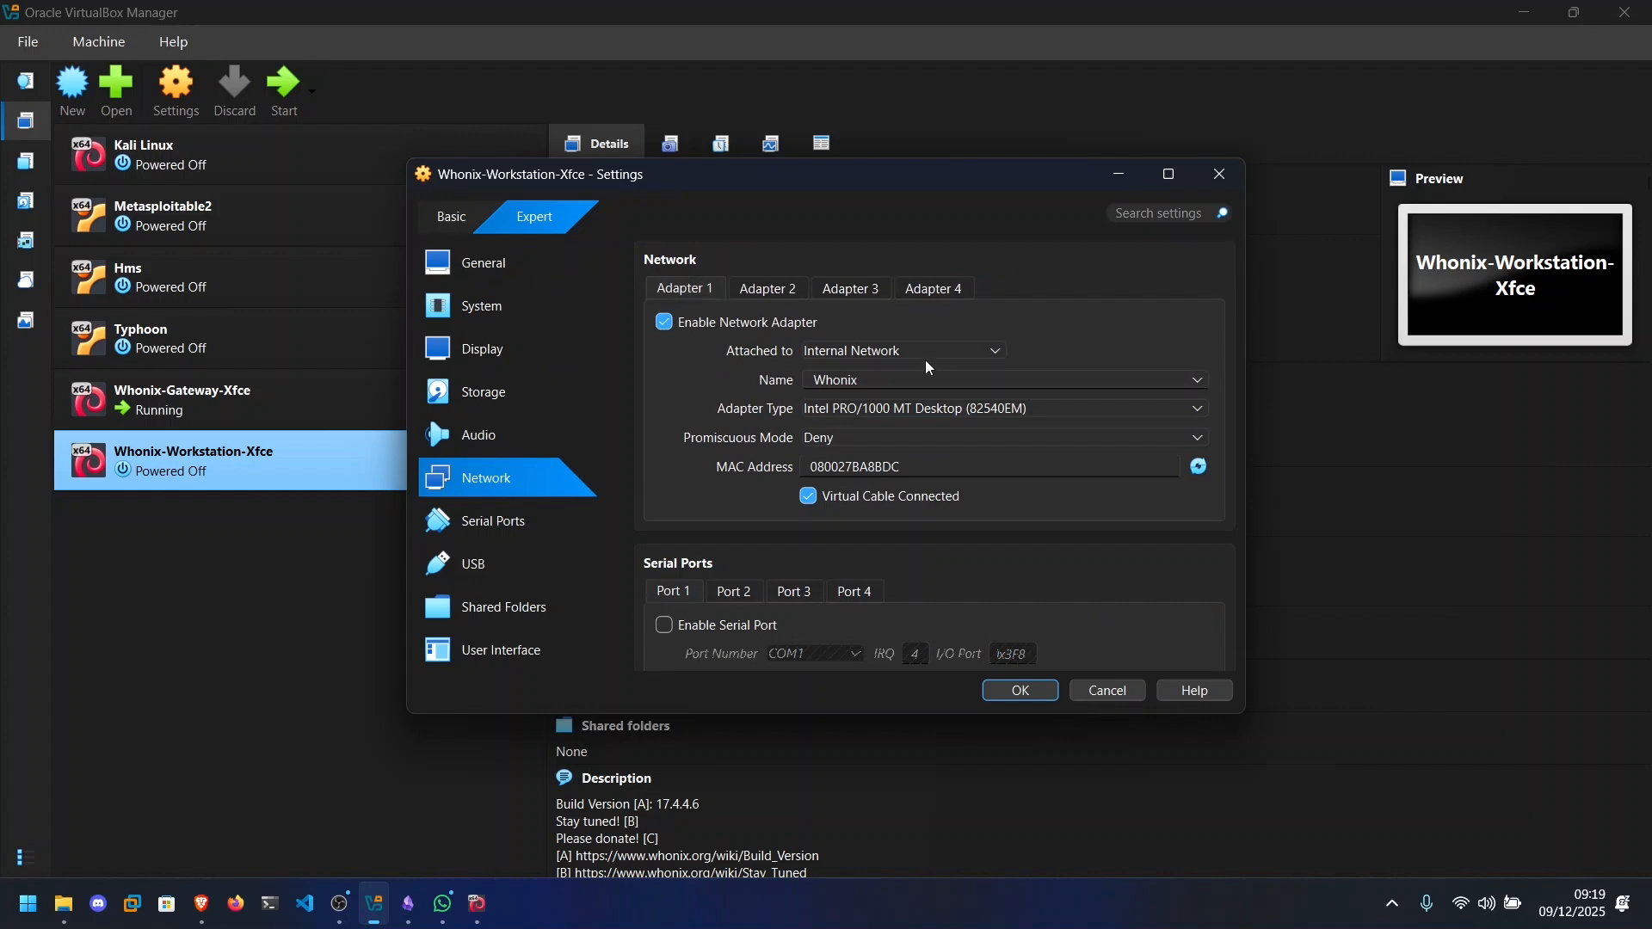
pyautogui.click(895, 353)
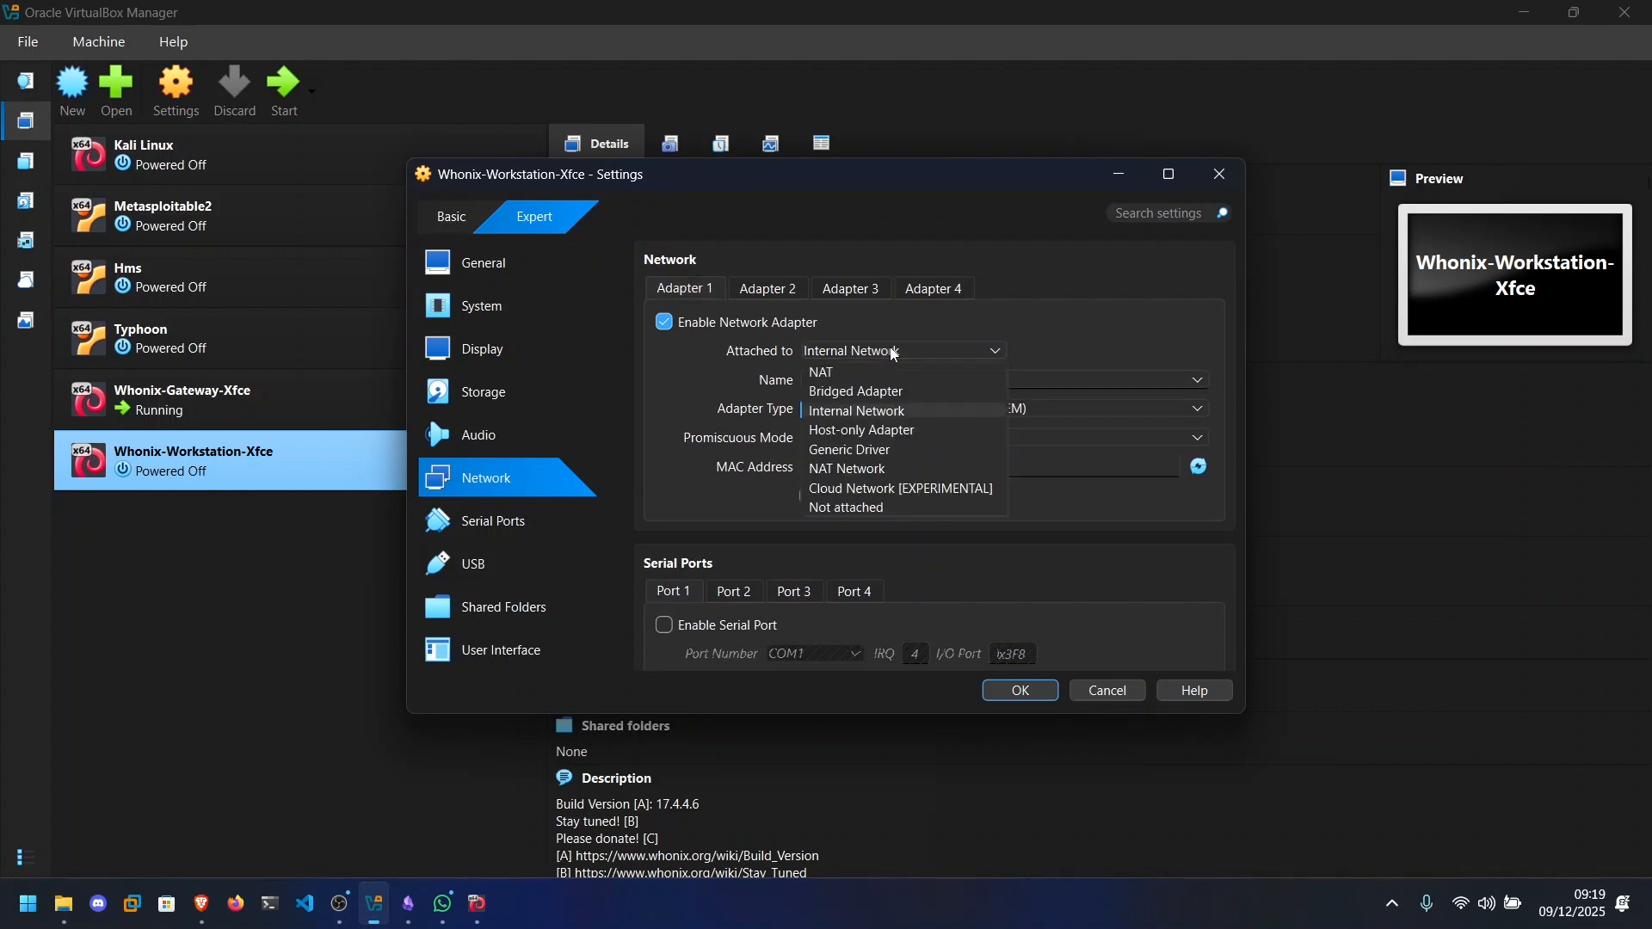
pyautogui.click(895, 353)
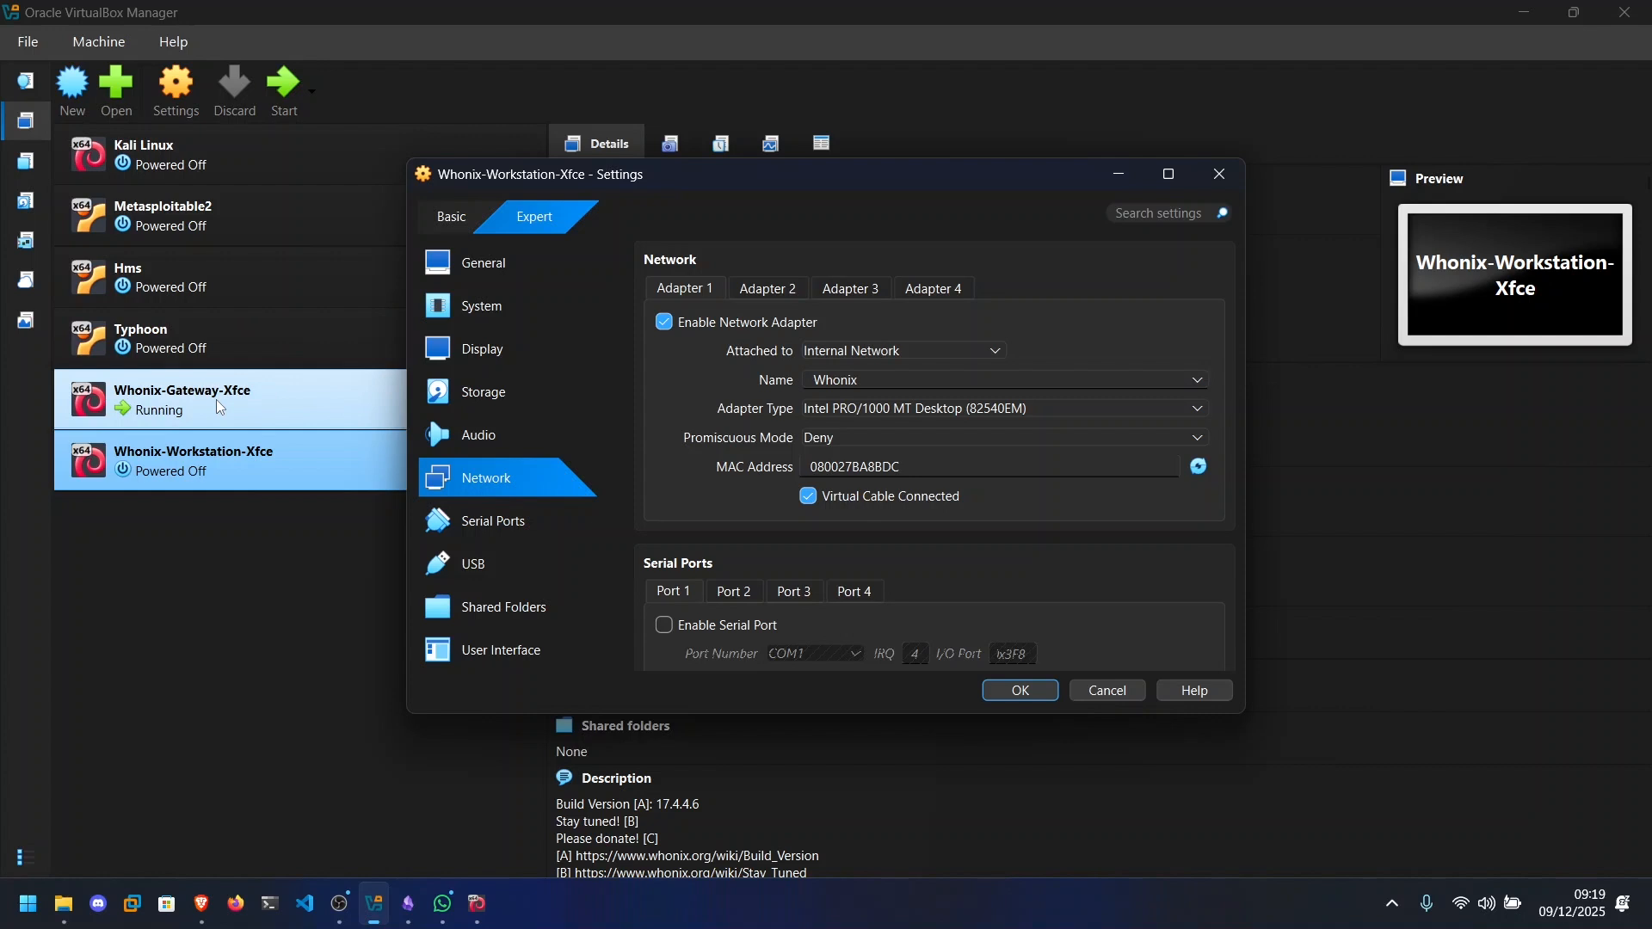
pyautogui.click(1040, 689)
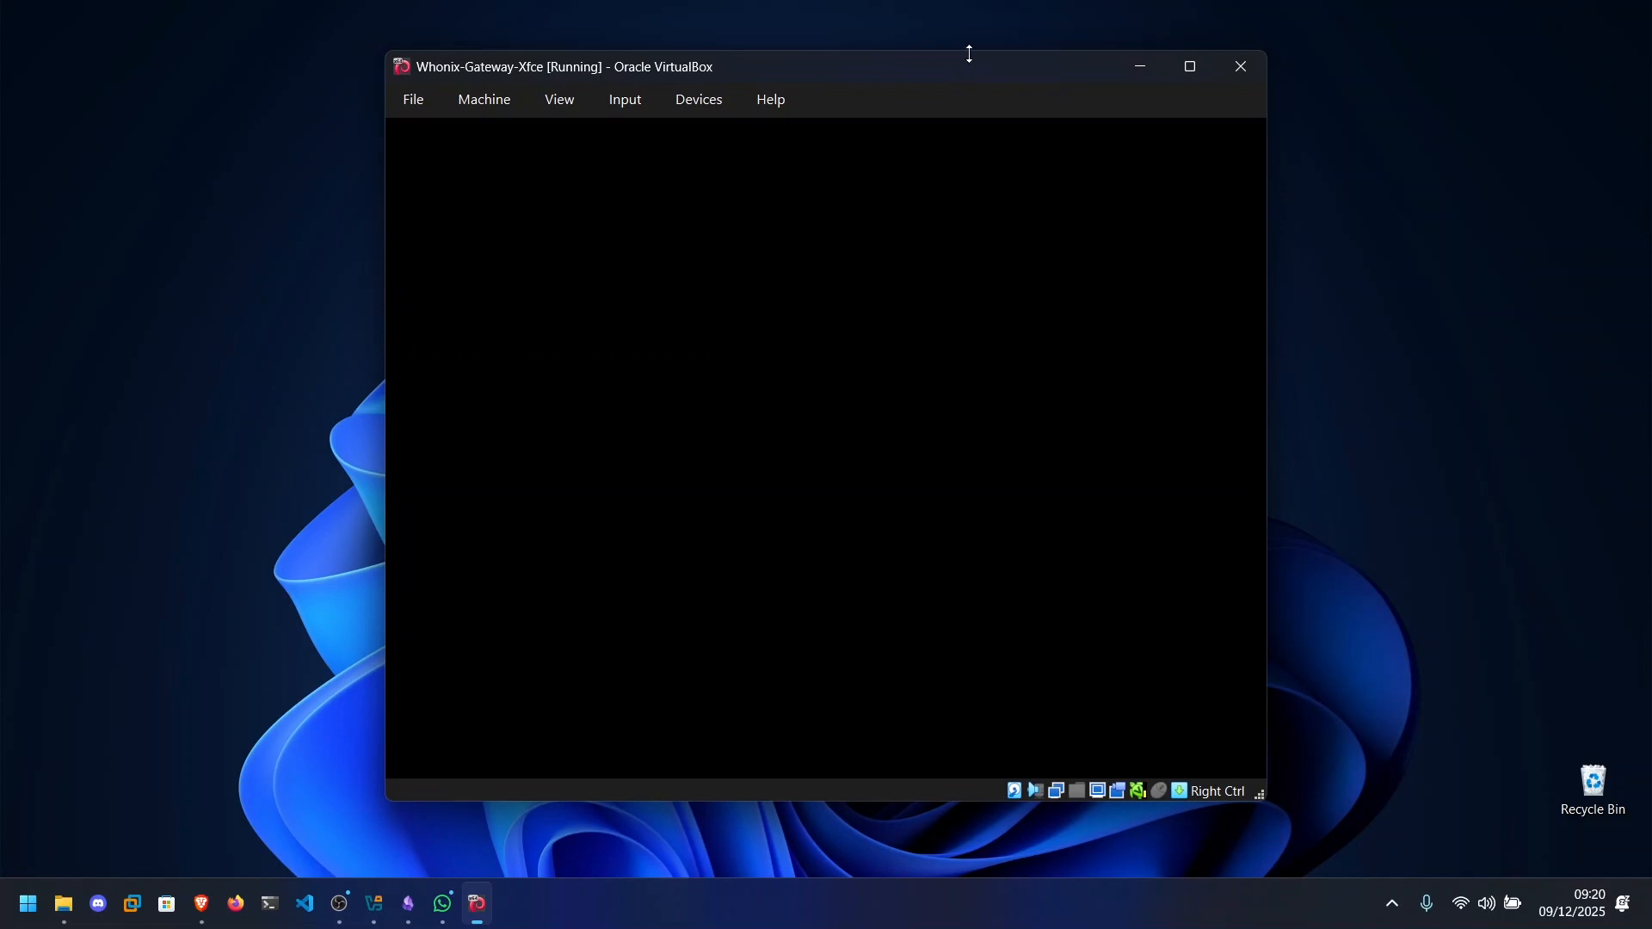
# Arrange the Whonix Setup Wizard and System Maintenance Panel side by side in the Gateway, and finish the wizard to run systemcheck.
pyautogui.moveTo(942, 62); pyautogui.dragTo(915, 63)
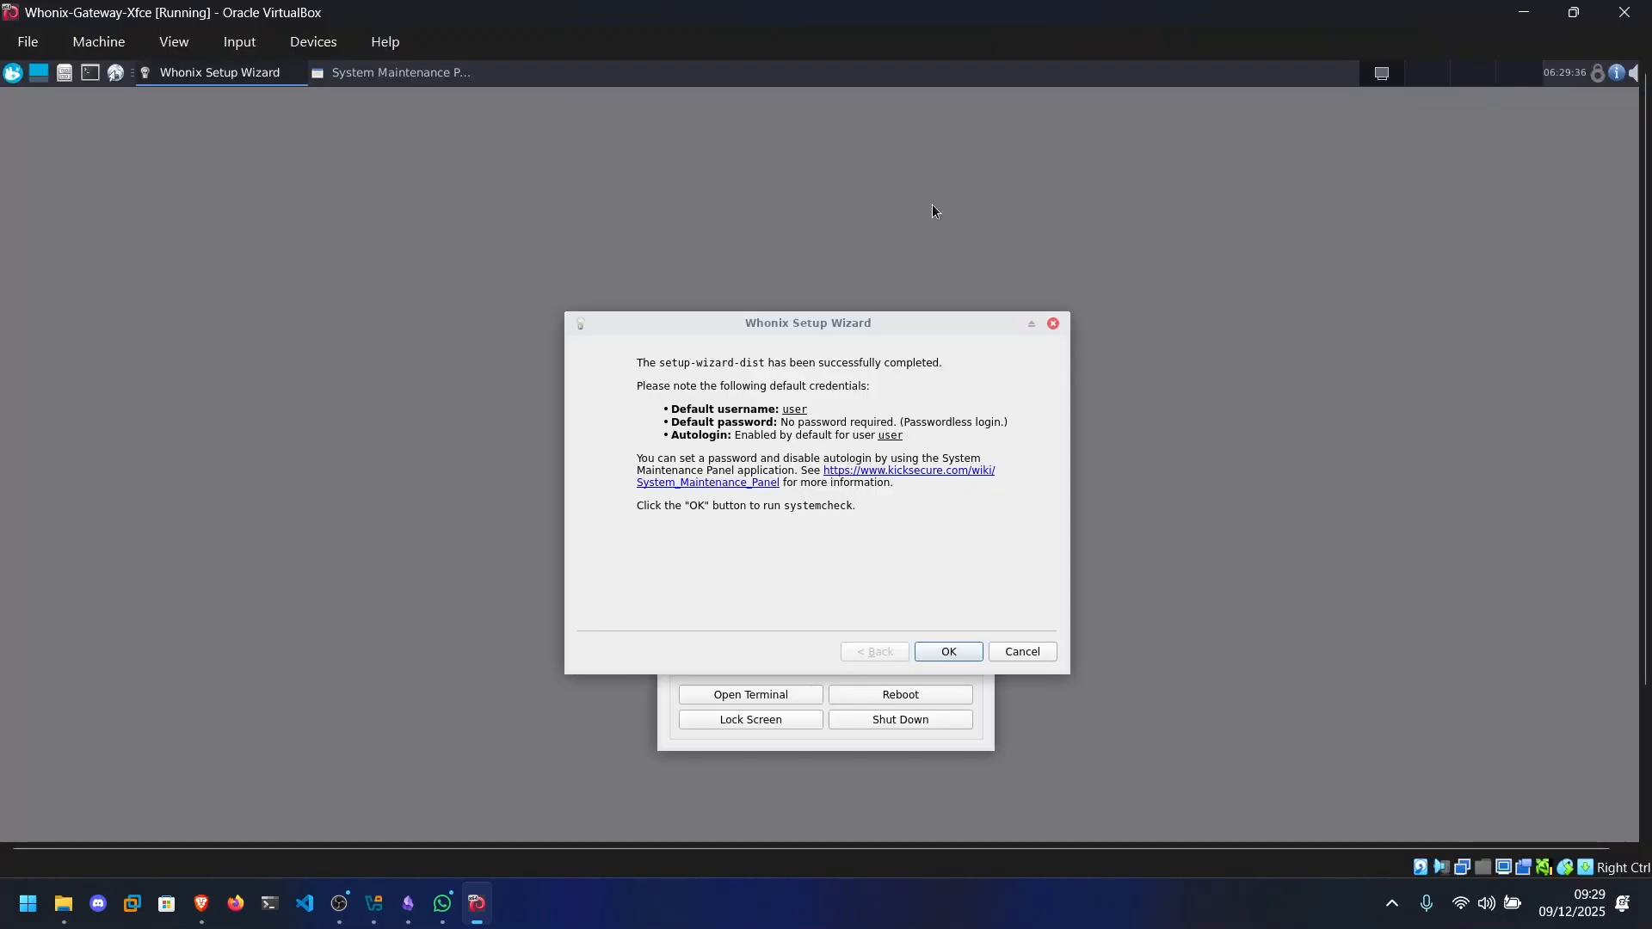
pyautogui.moveTo(808, 316); pyautogui.dragTo(526, 228)
pyautogui.click(900, 384)
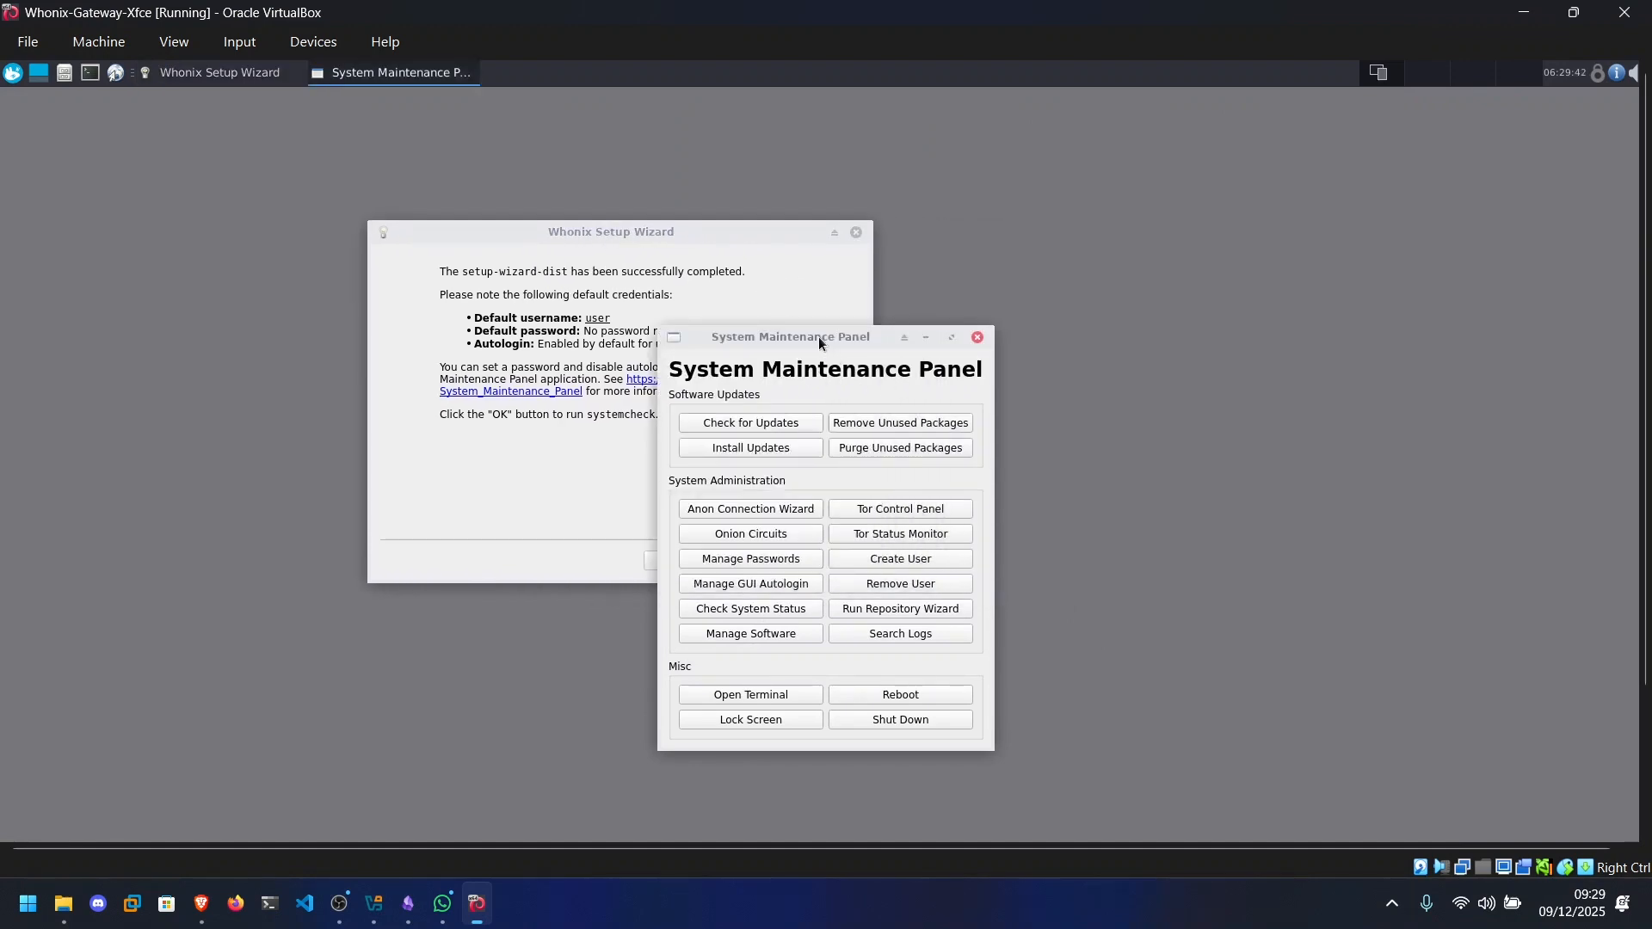
pyautogui.moveTo(822, 337); pyautogui.dragTo(1156, 255)
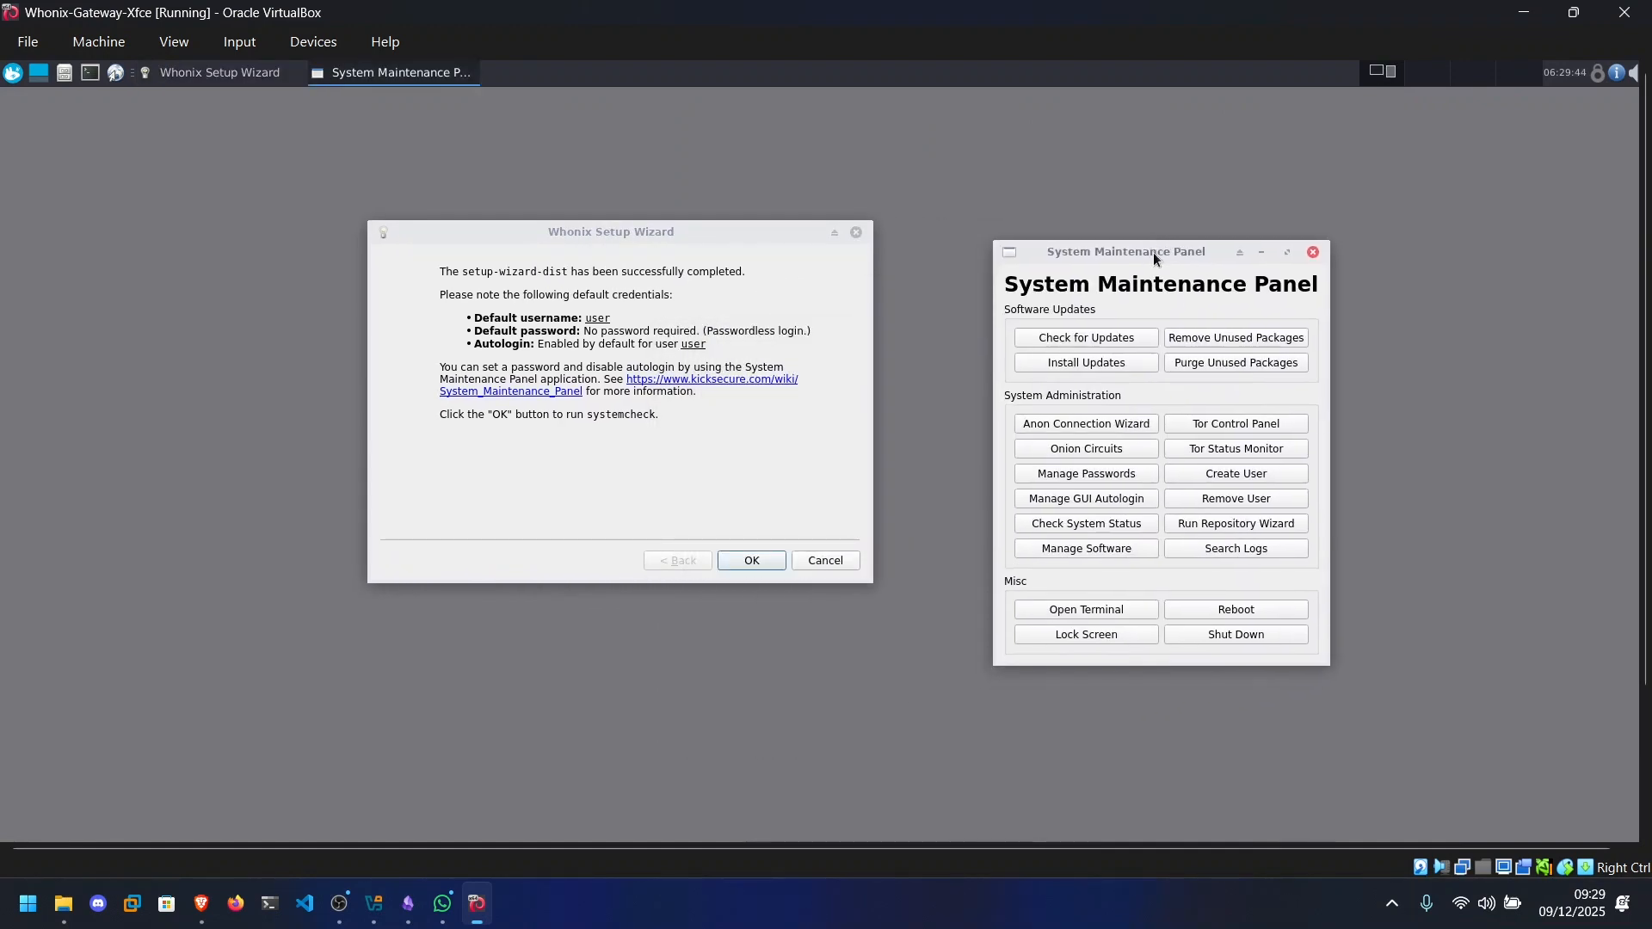
pyautogui.moveTo(629, 232); pyautogui.dragTo(668, 232)
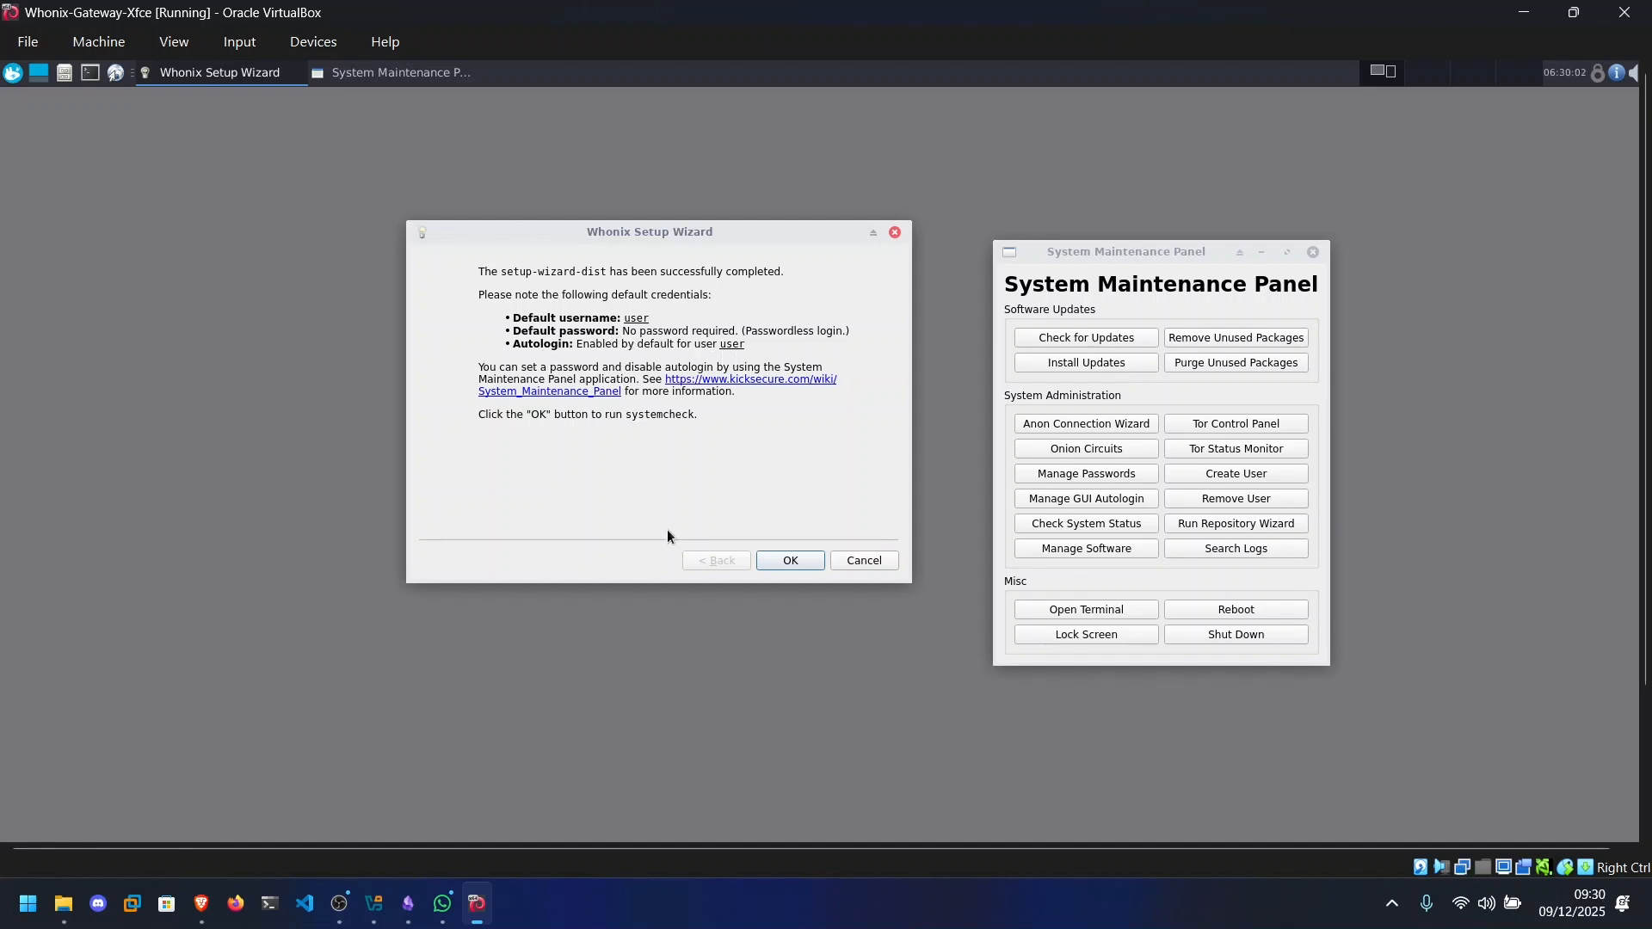
pyautogui.click(791, 561)
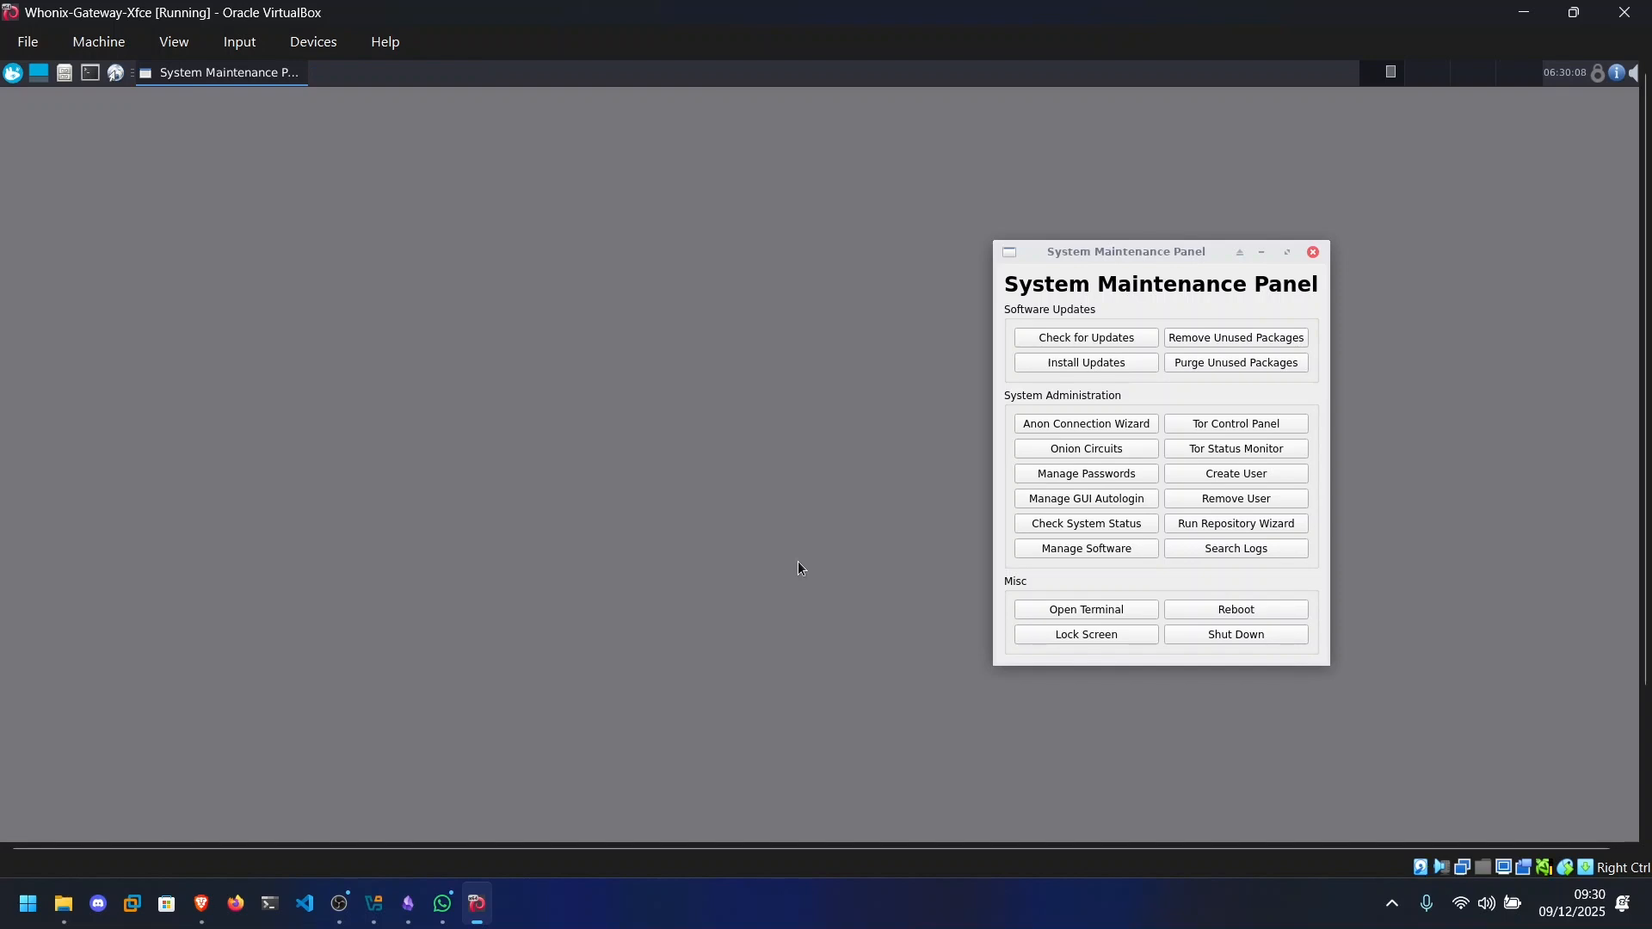
# Check for software updates on the Gateway from the System Maintenance Panel.
pyautogui.moveTo(1055, 258); pyautogui.dragTo(1027, 230)
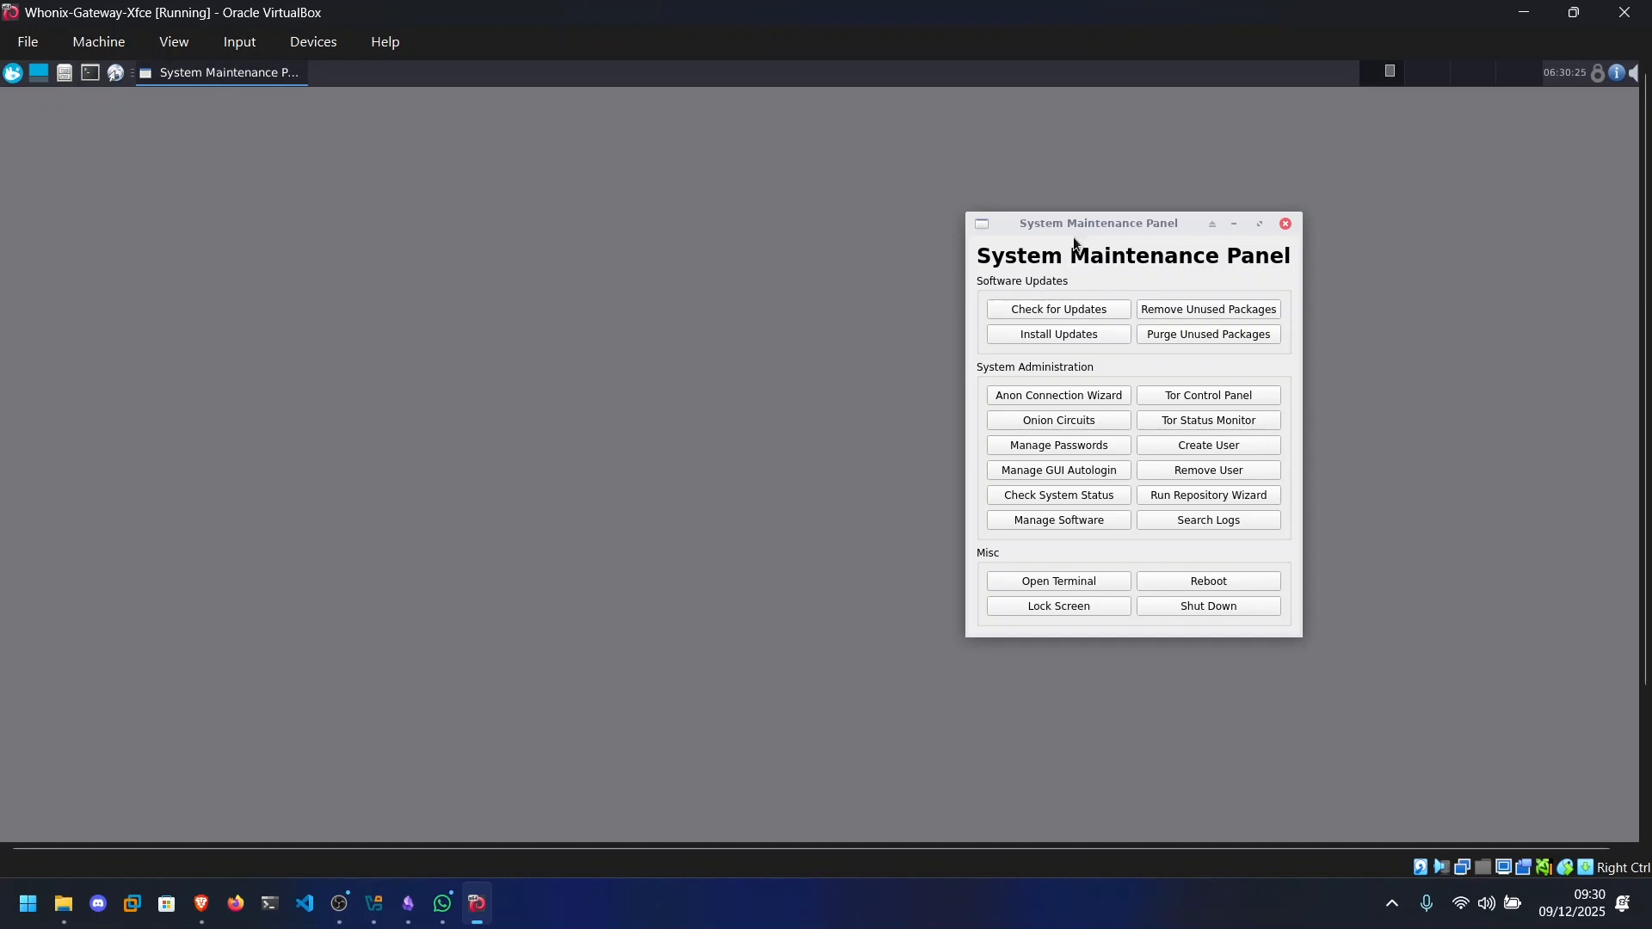
pyautogui.moveTo(1100, 225); pyautogui.dragTo(1058, 230)
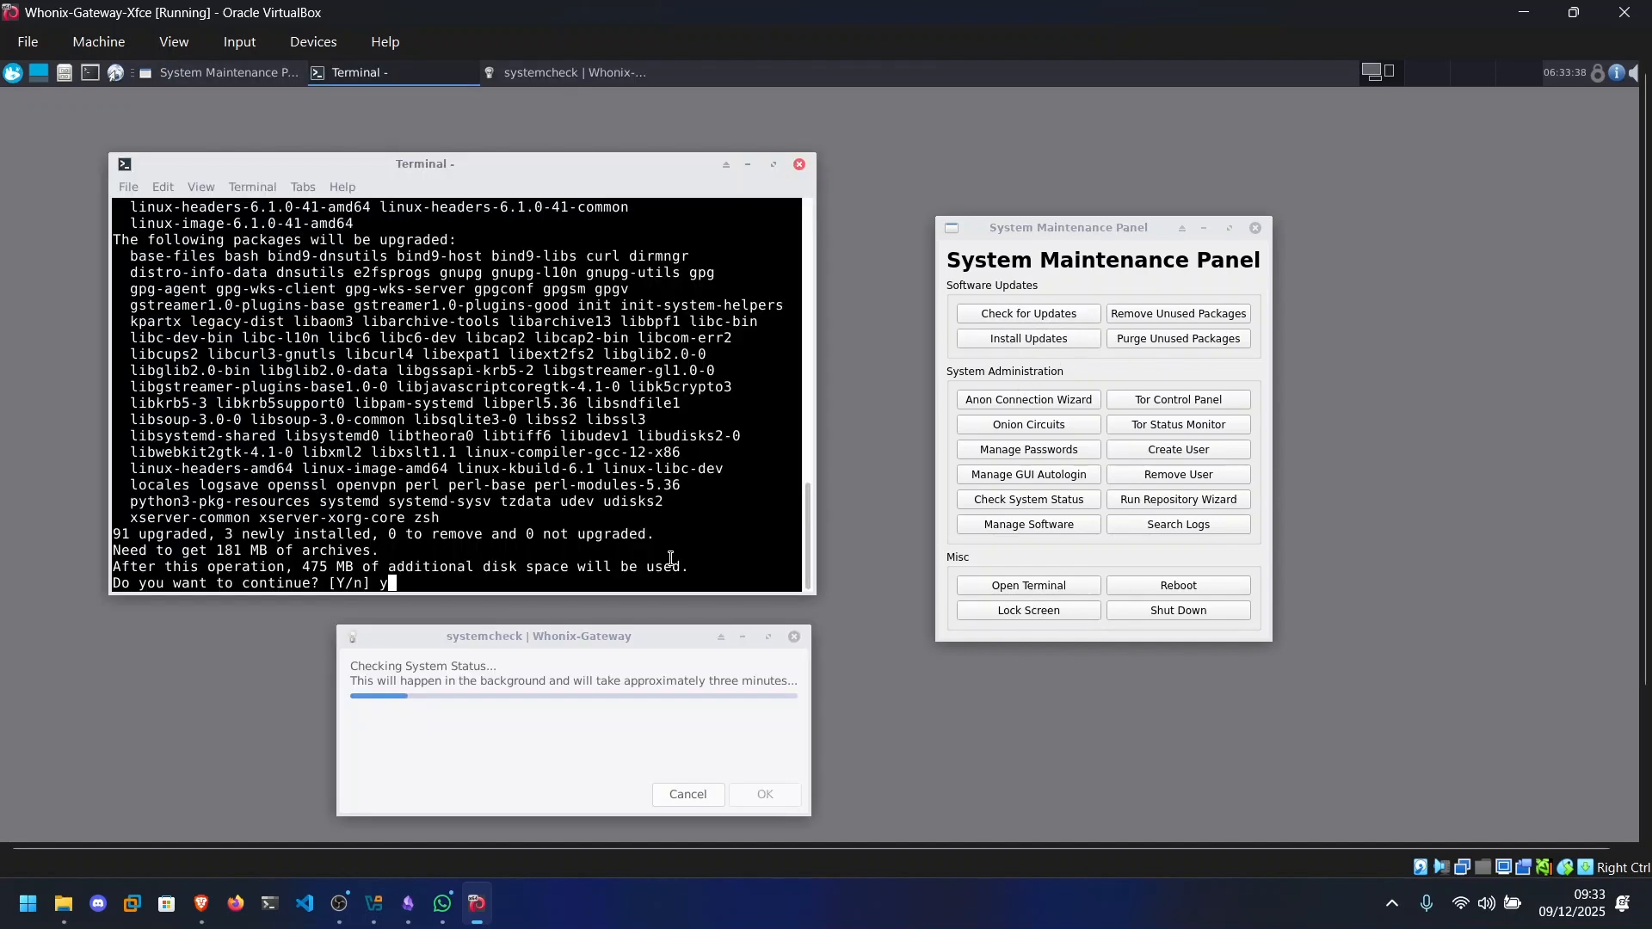
pyautogui.press('Return')
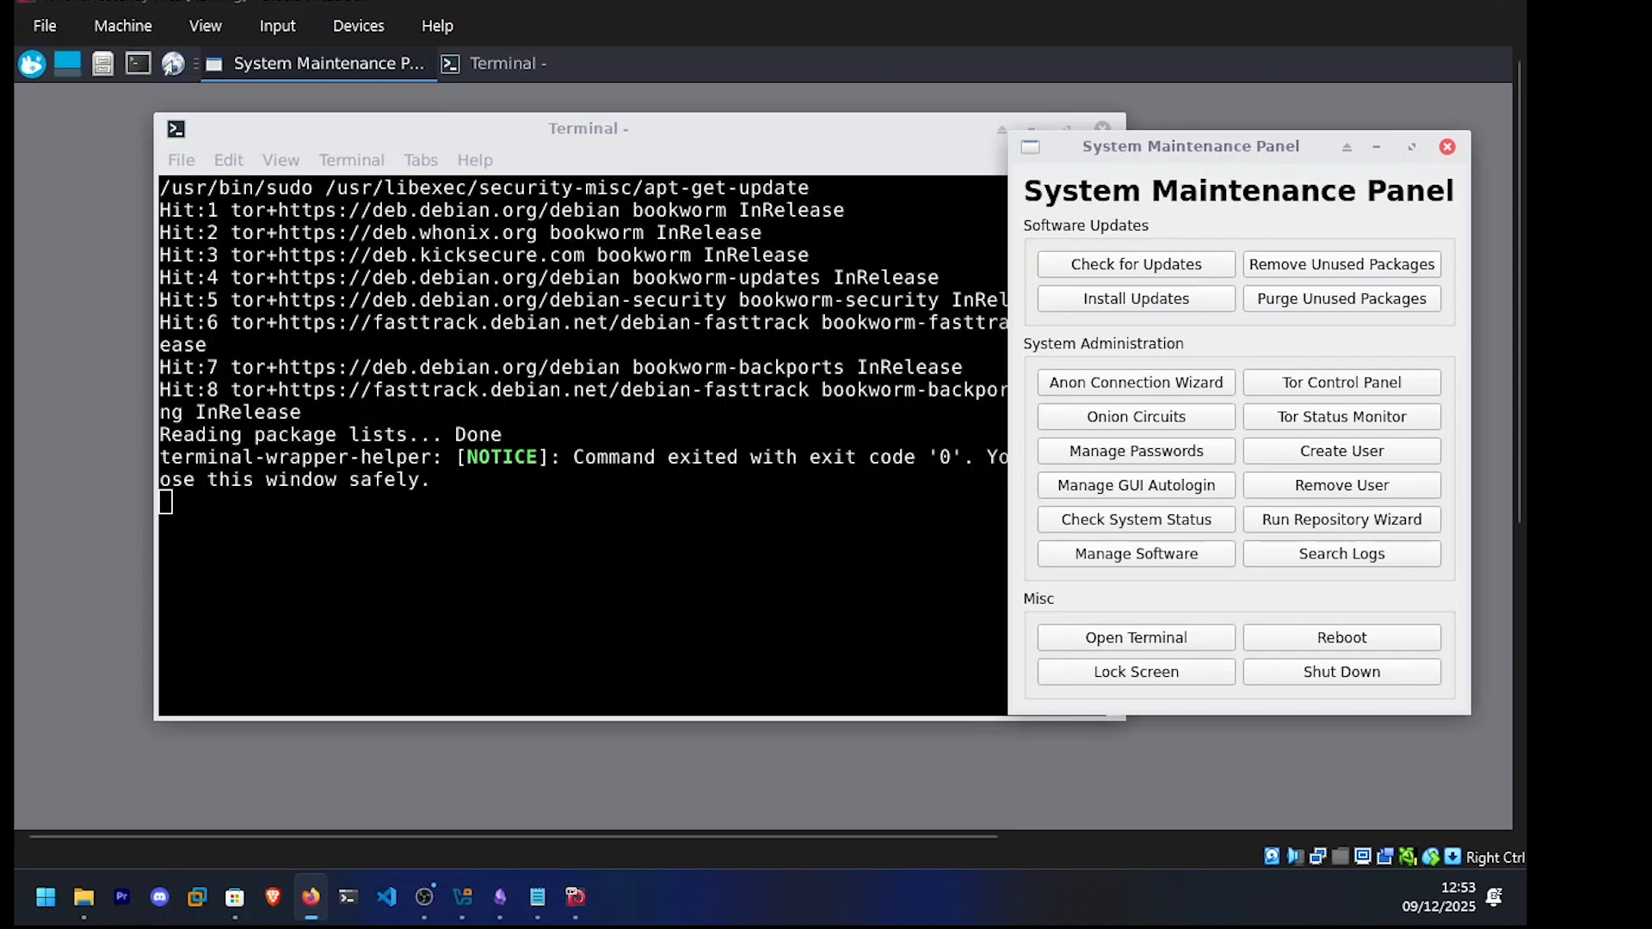
# Read and highlight the exit-code notice in the update terminal, and close that terminal.
pyautogui.moveTo(491, 129); pyautogui.dragTo(451, 121)
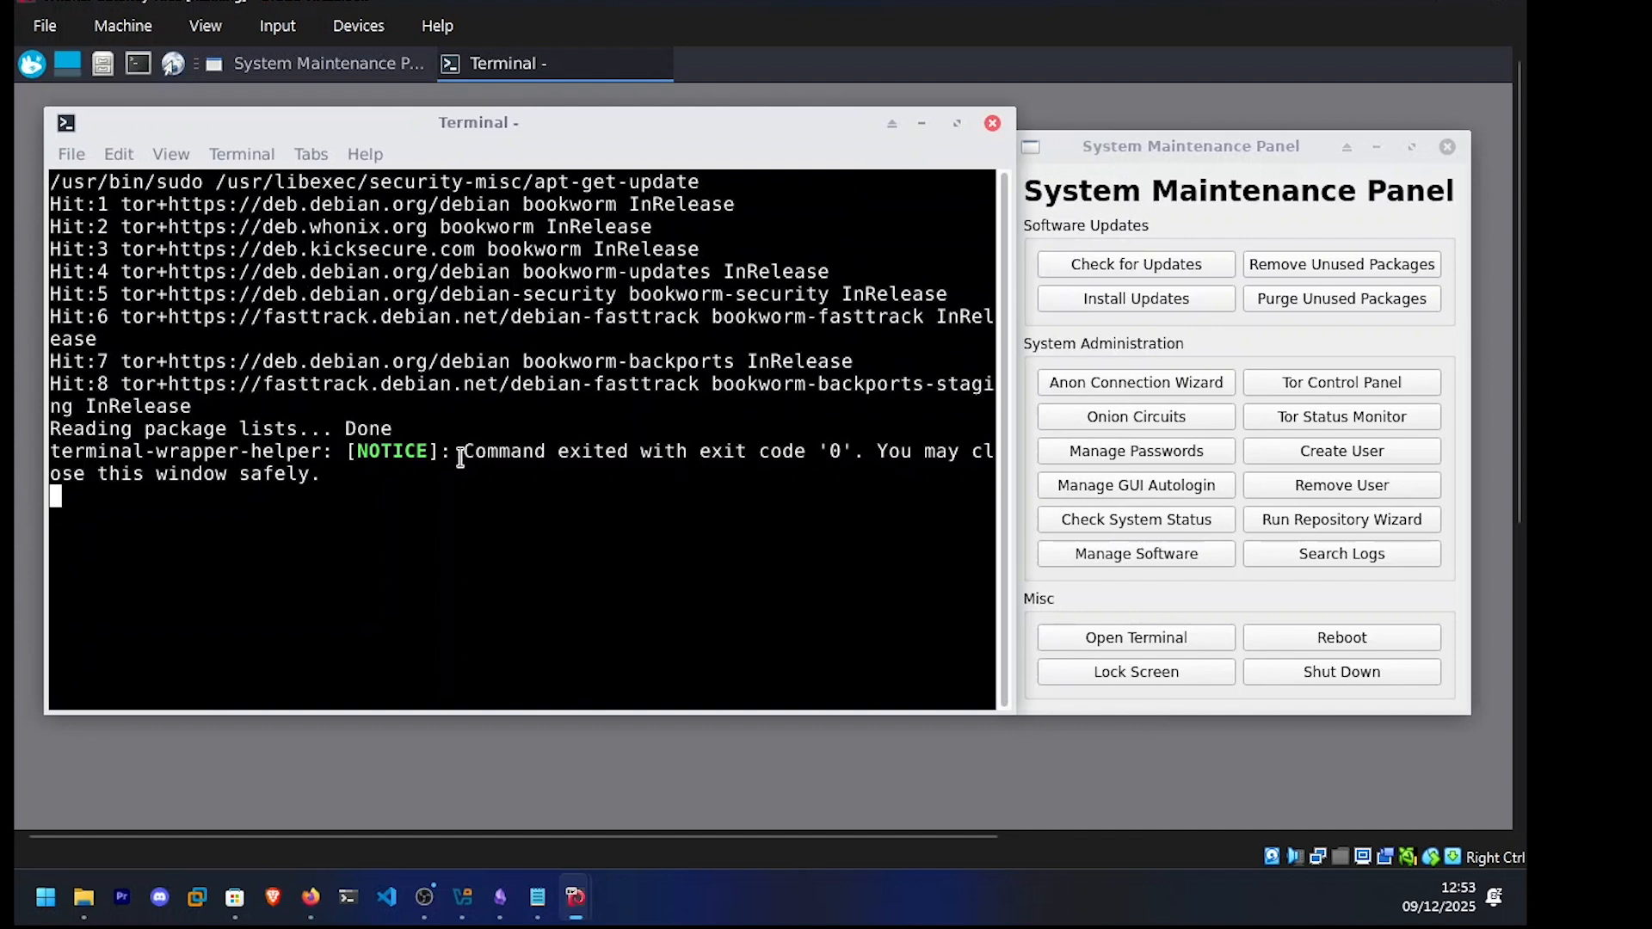
pyautogui.moveTo(462, 451); pyautogui.dragTo(632, 451)
pyautogui.moveTo(755, 450); pyautogui.dragTo(850, 452)
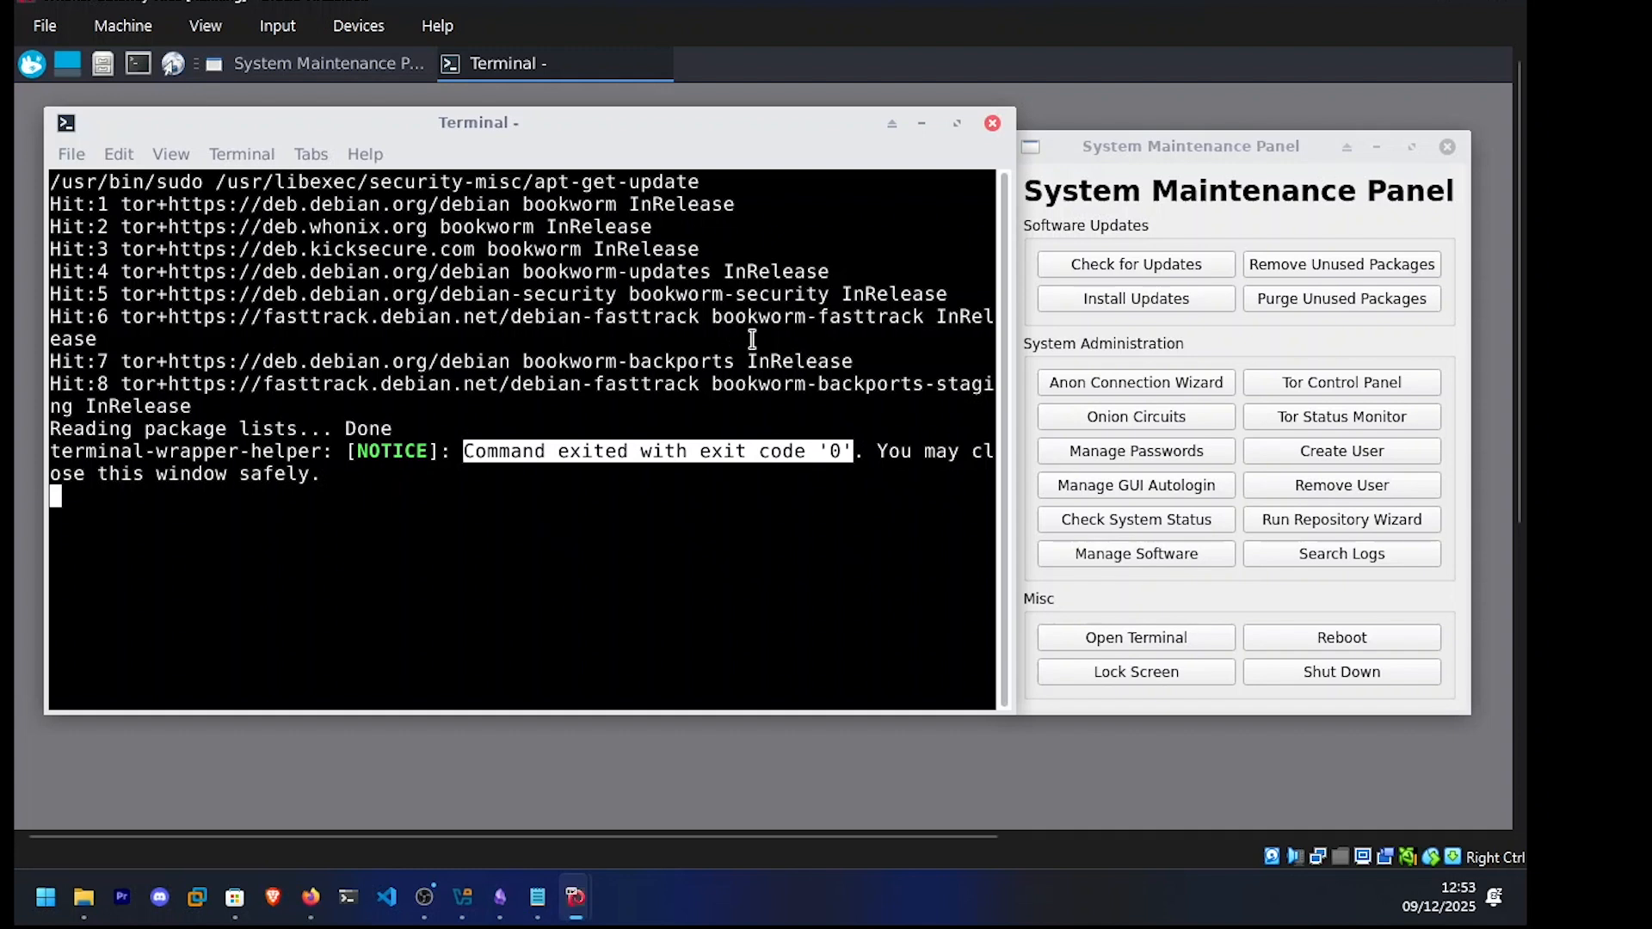
pyautogui.click(992, 124)
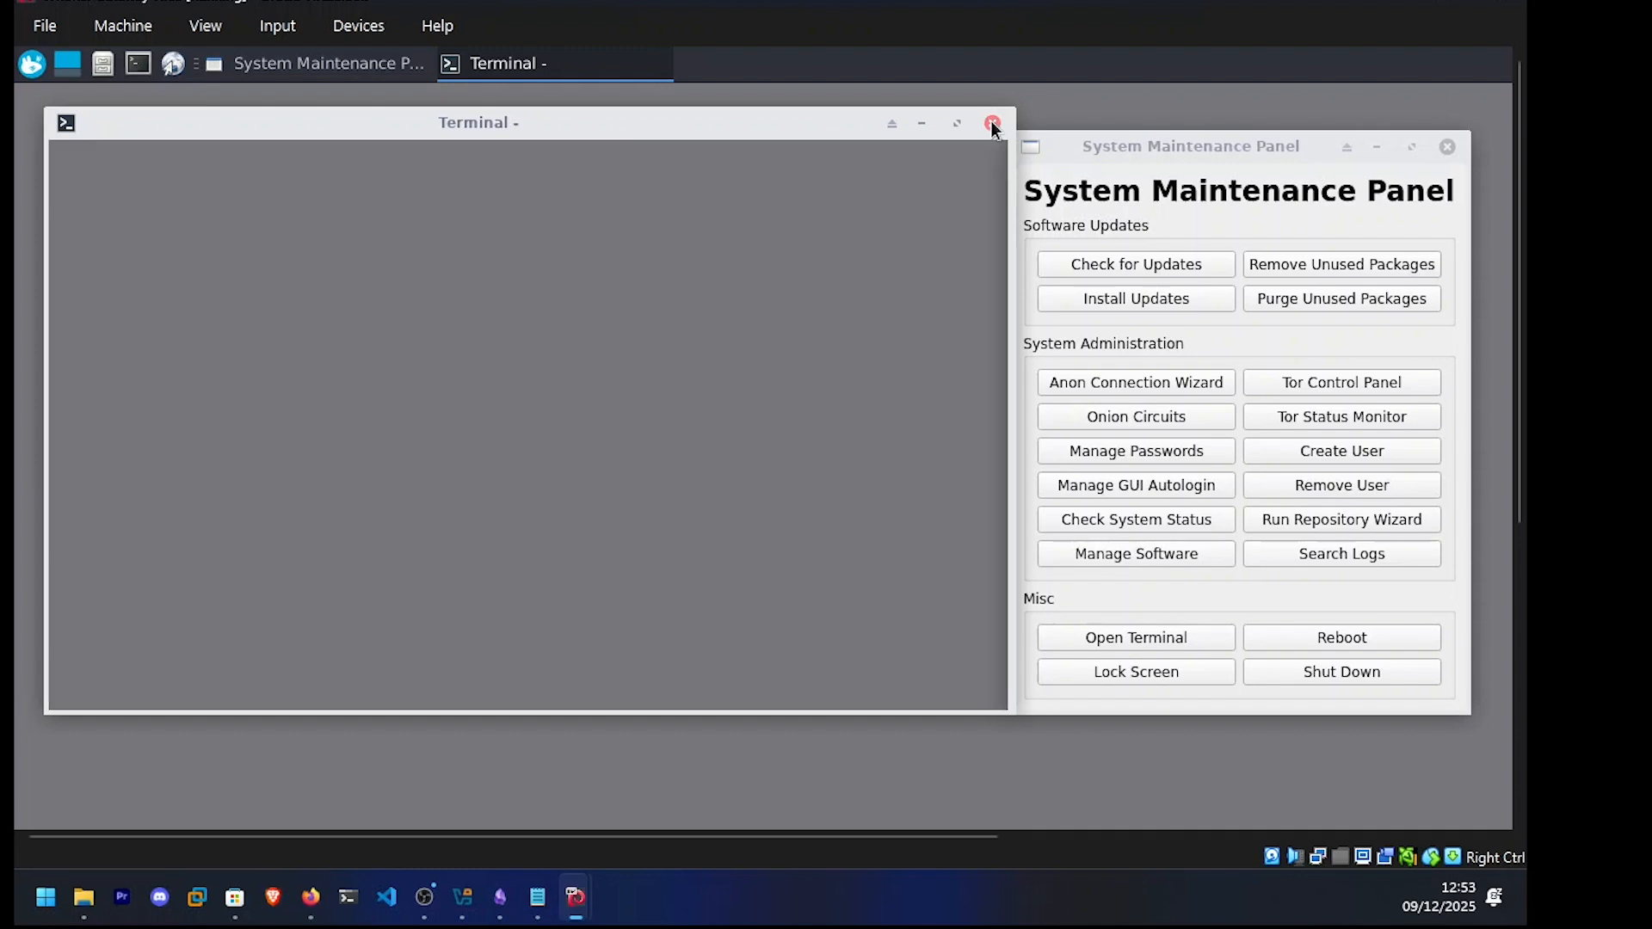
# Connect the Gateway directly to the Tor network with the Anon Connection Wizard, and open the Tor Control Panel to check the Tor status.
pyautogui.moveTo(1084, 150); pyautogui.dragTo(776, 148)
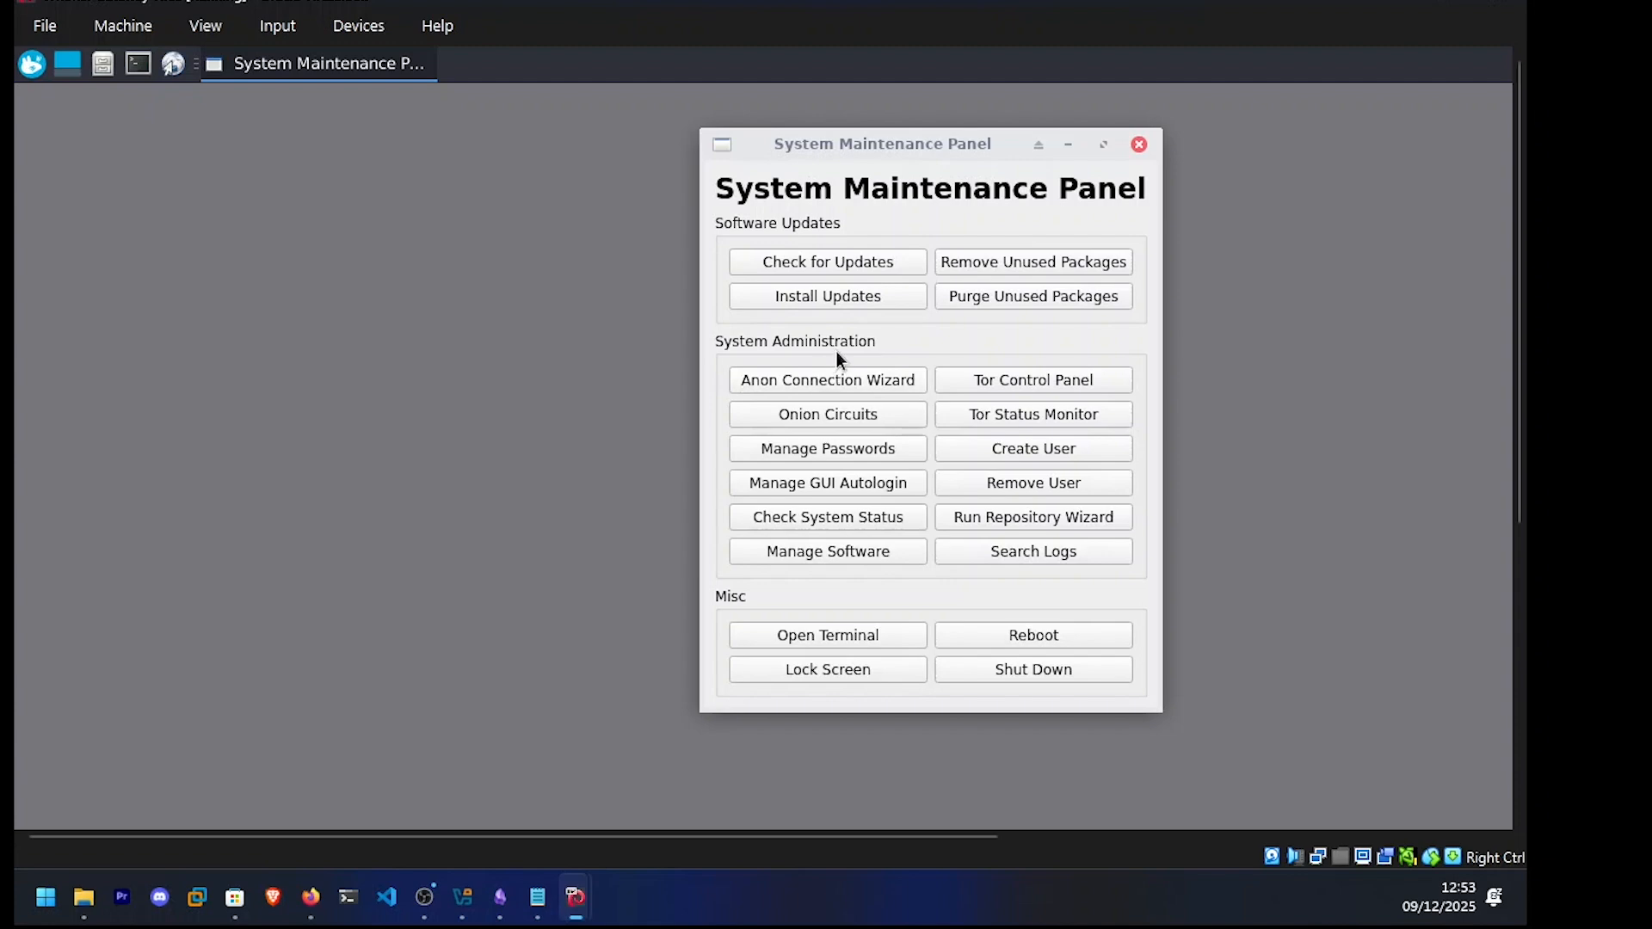
pyautogui.moveTo(815, 159); pyautogui.dragTo(814, 174)
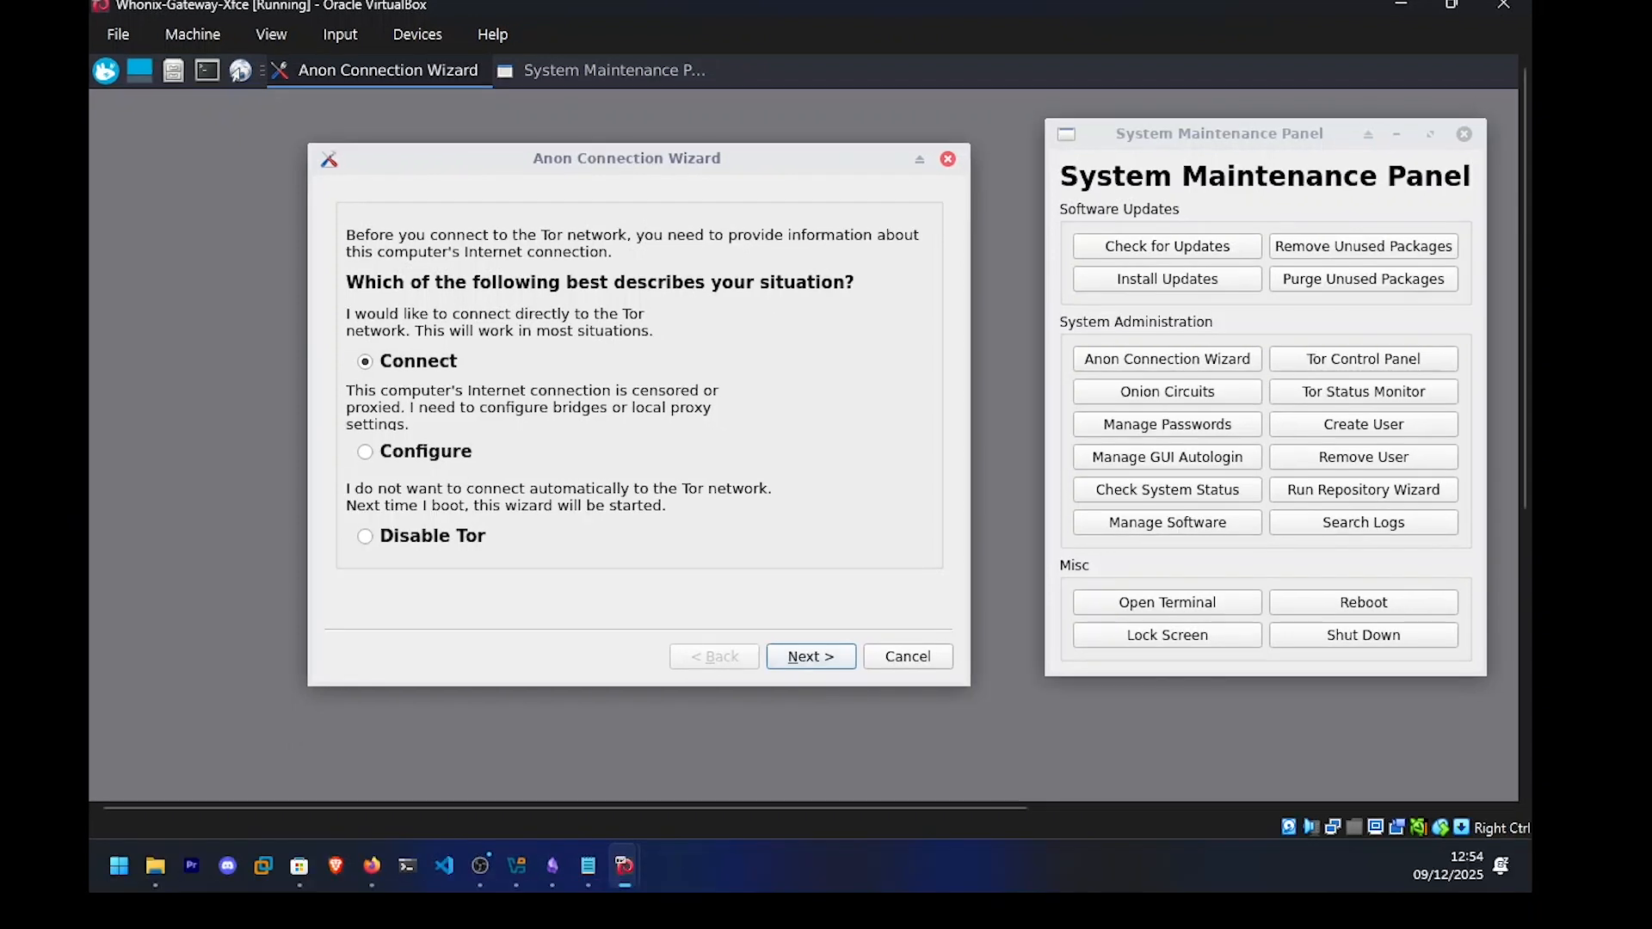
pyautogui.press('Return')
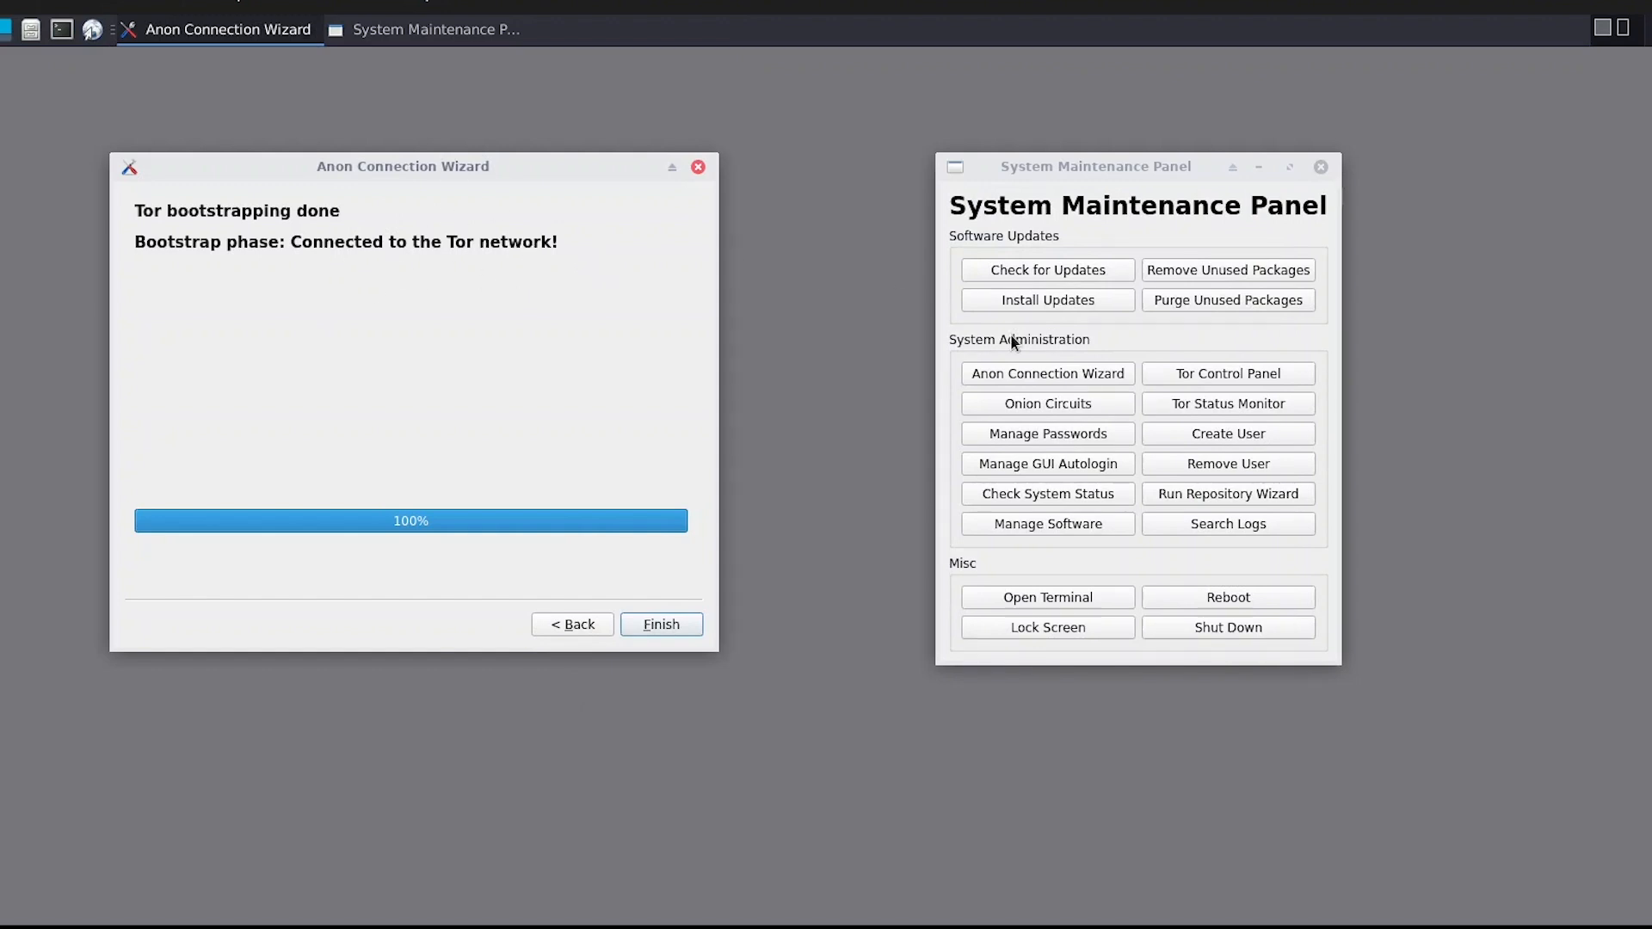
pyautogui.click(1236, 371)
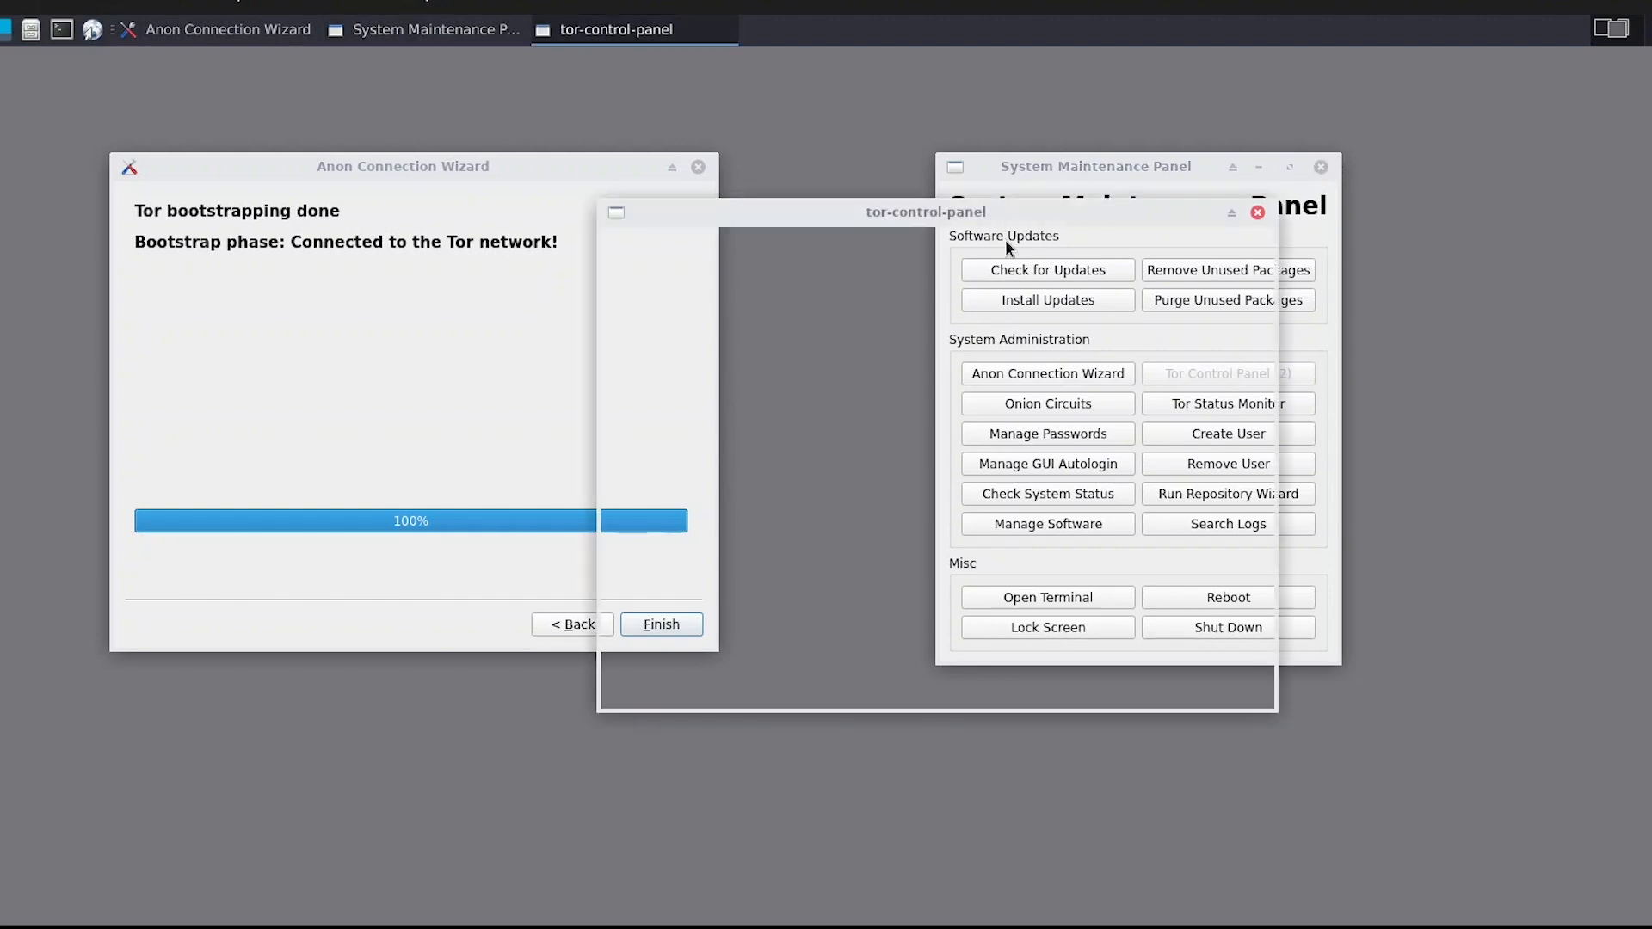
pyautogui.moveTo(960, 212); pyautogui.dragTo(1212, 179)
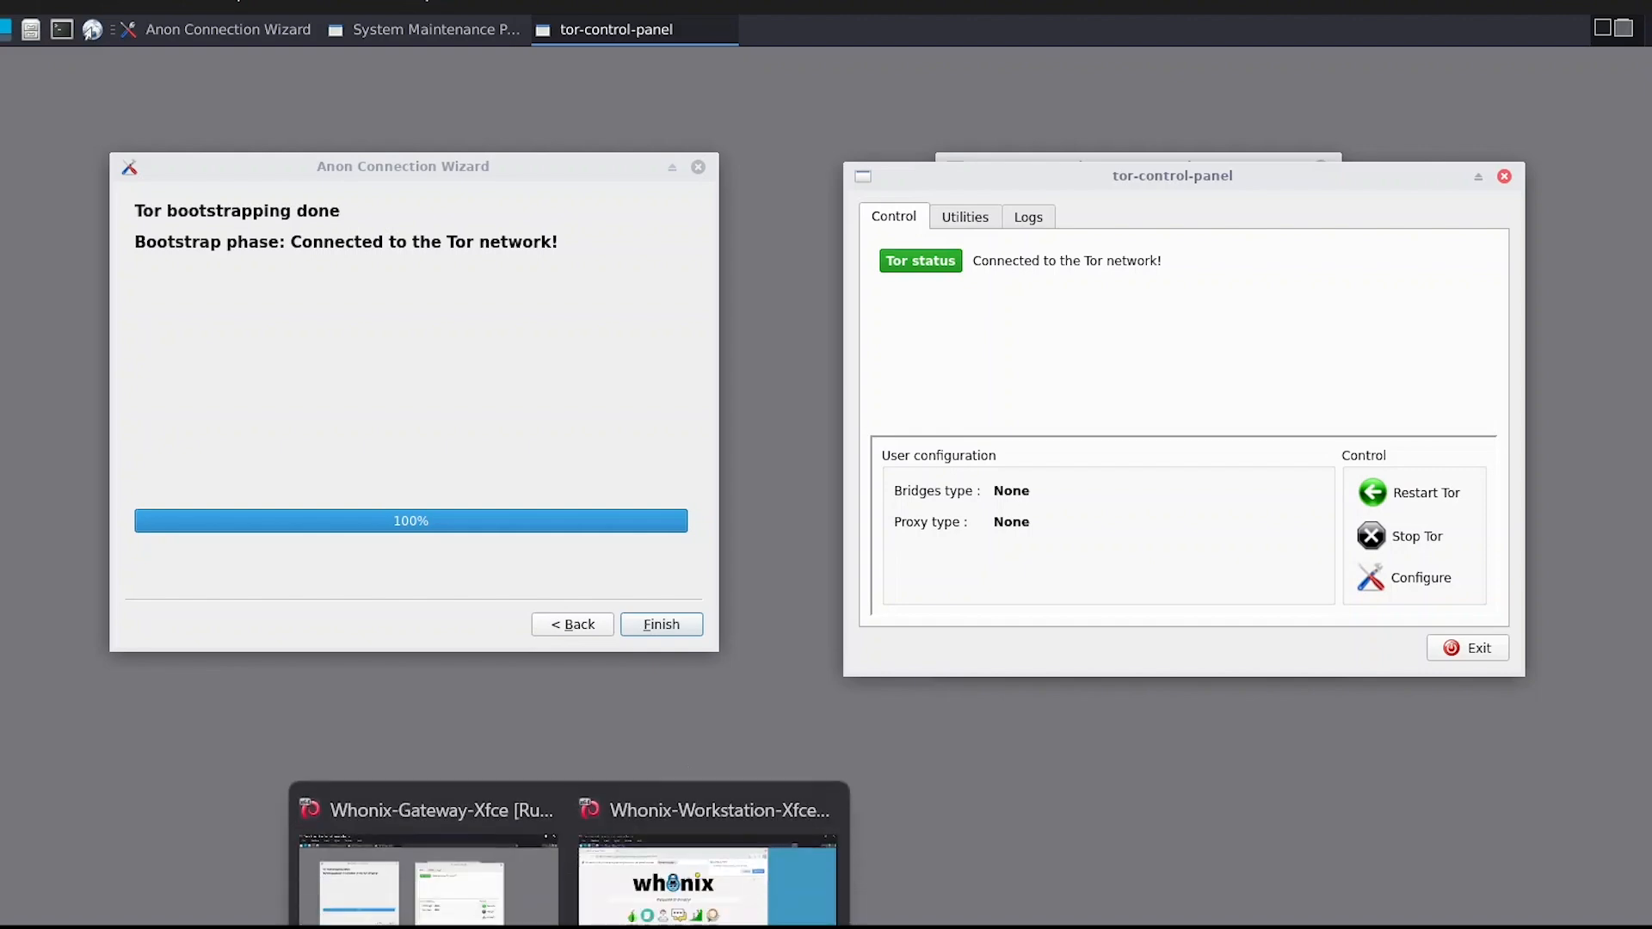
# Switch from the Gateway to the running Whonix-Workstation-Xfce virtual machine.
pyautogui.click(416, 926)
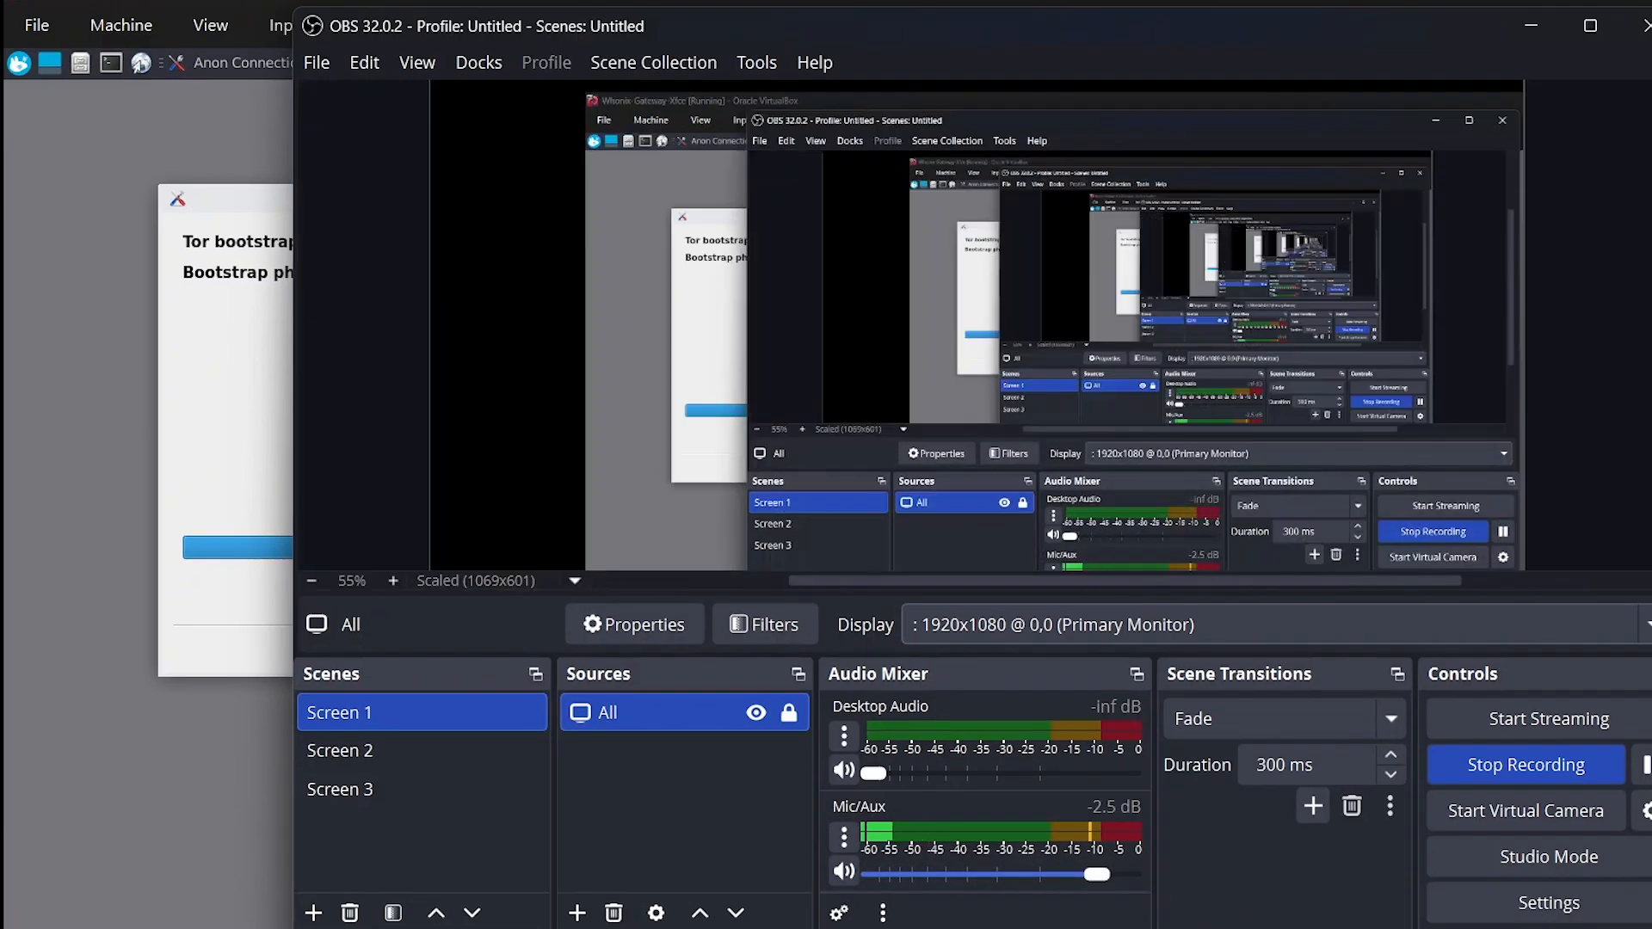
pyautogui.press('super+Down')
pyautogui.moveTo(612, 927)
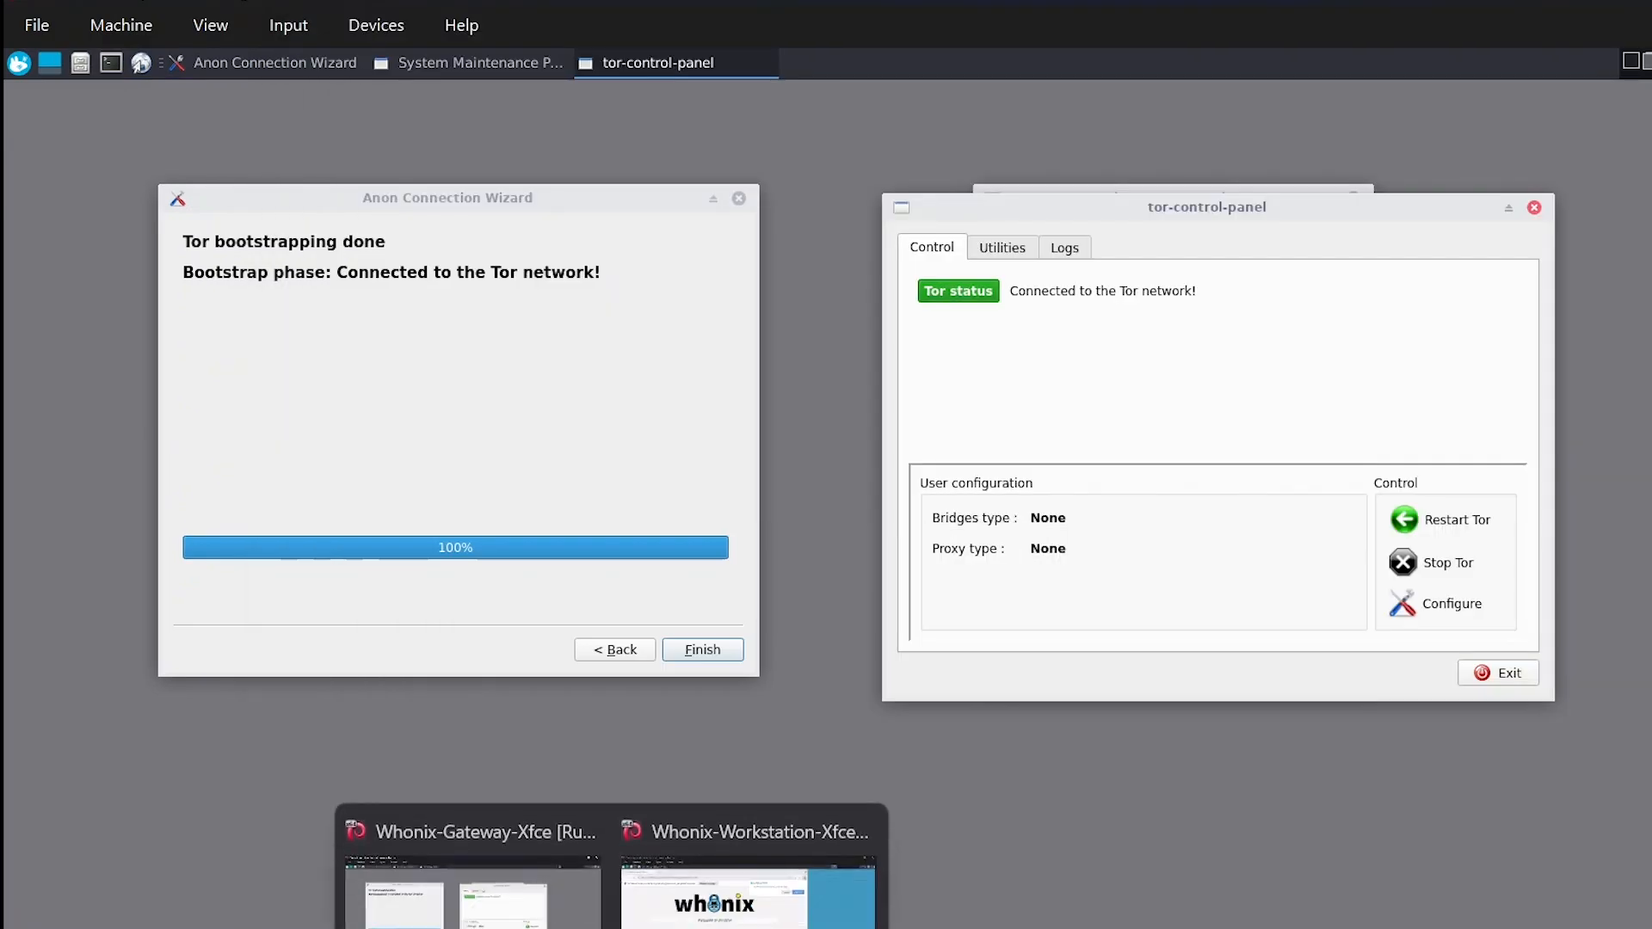
pyautogui.click(701, 912)
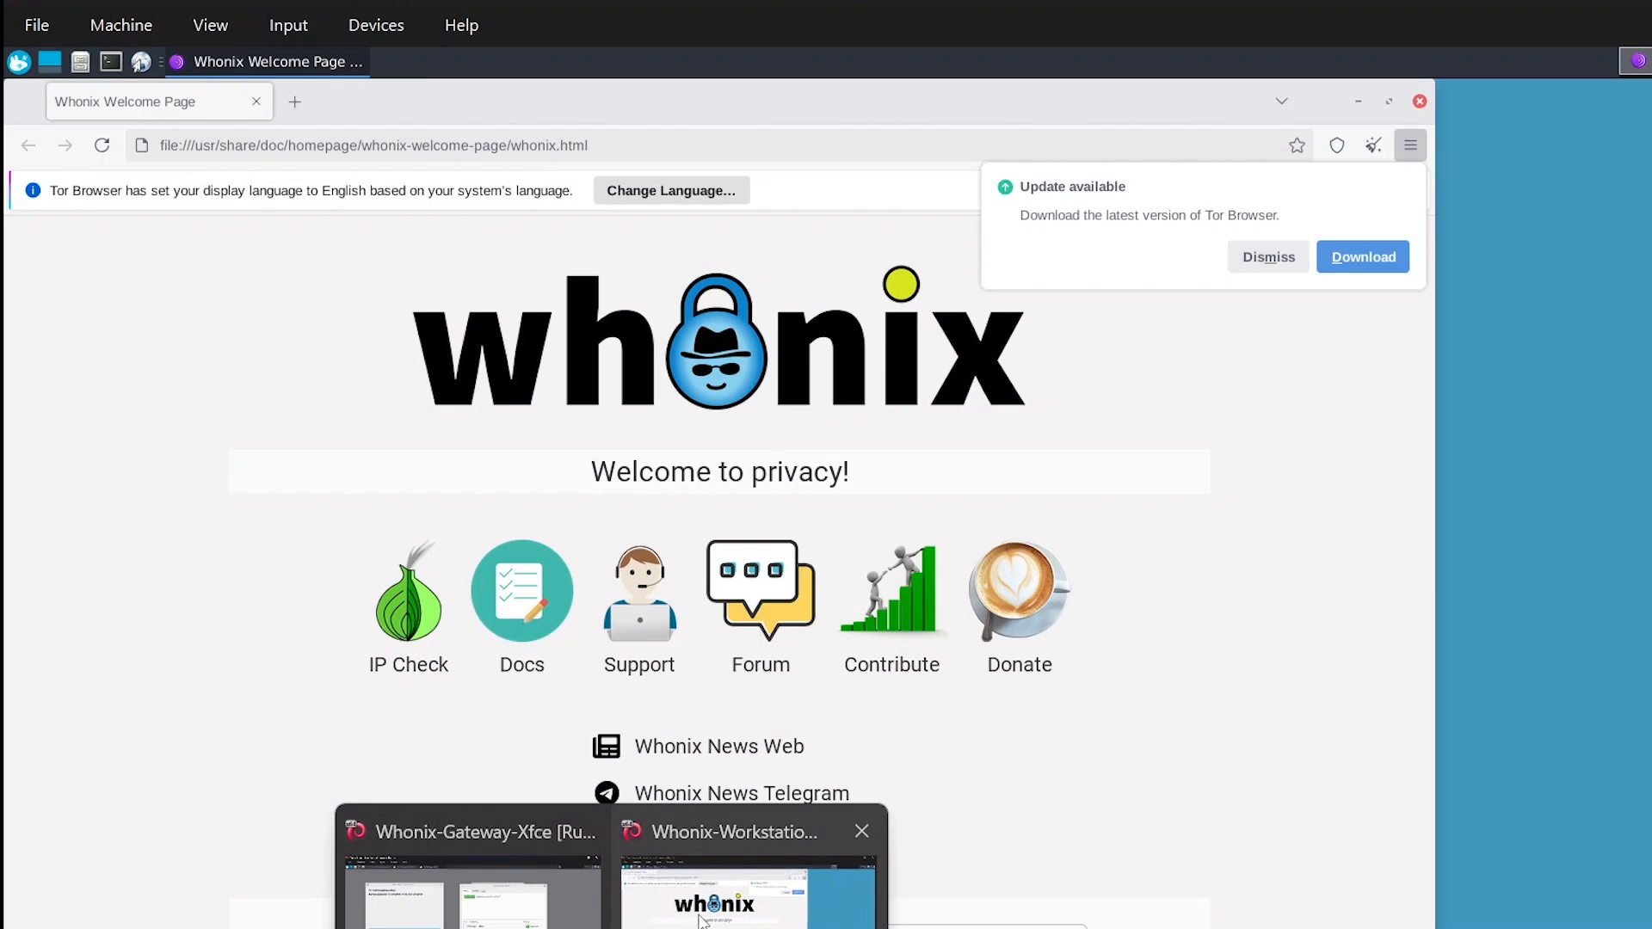
# Dismiss the update and display language notices in Tor Browser and maximize its window.
pyautogui.click(1282, 260)
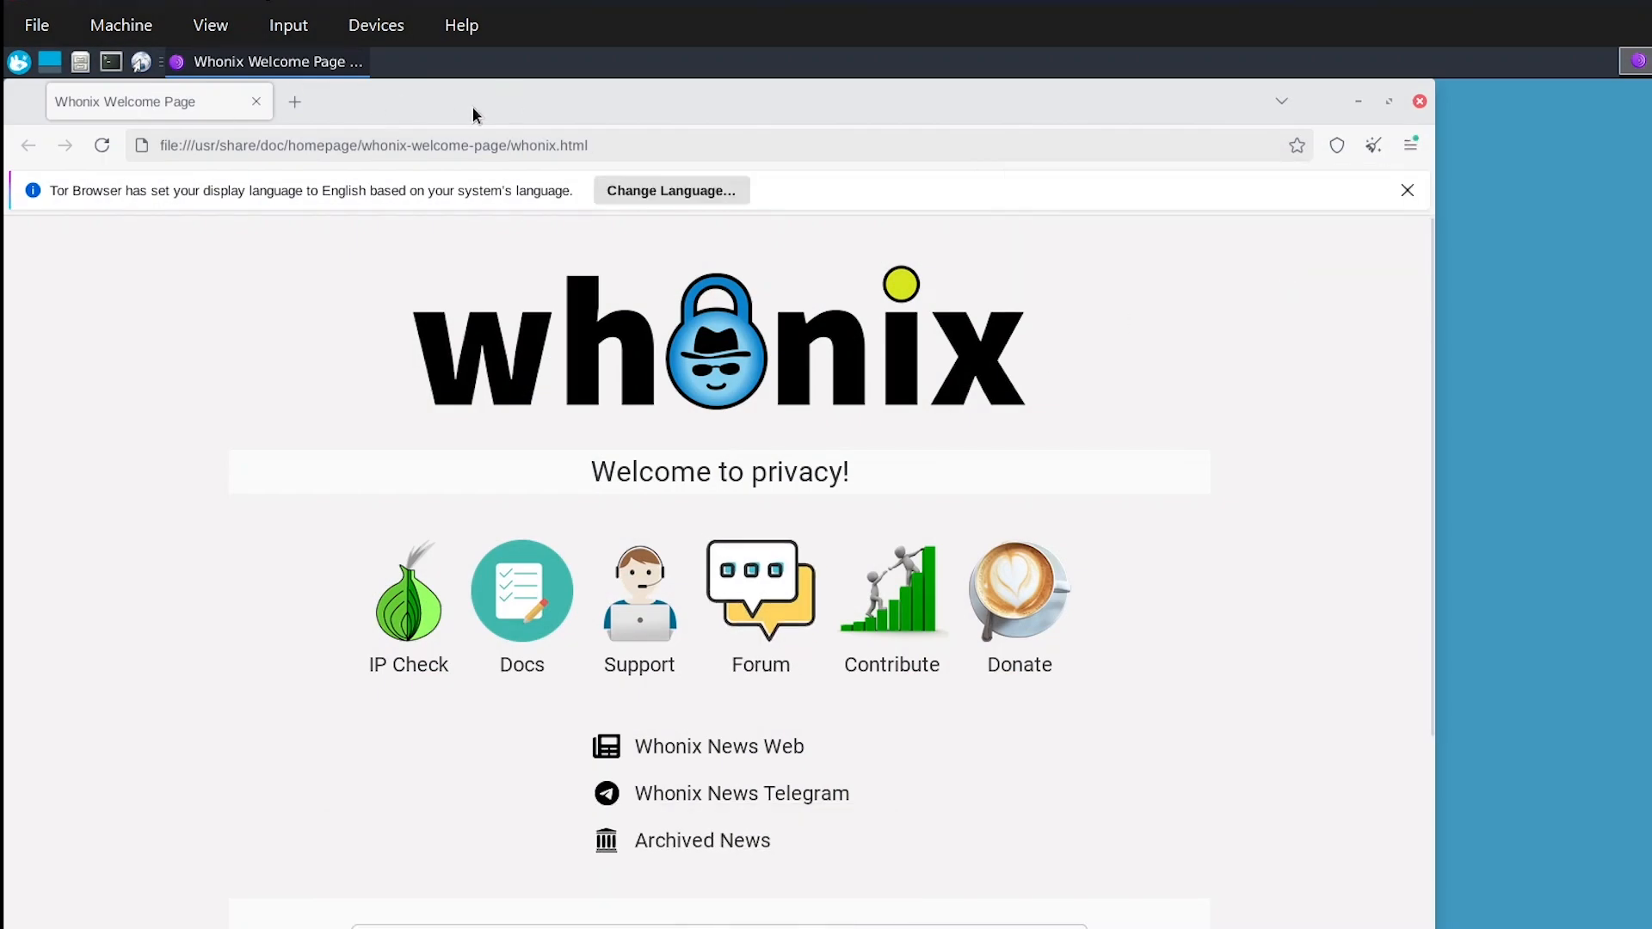
pyautogui.moveTo(472, 107); pyautogui.dragTo(617, 115)
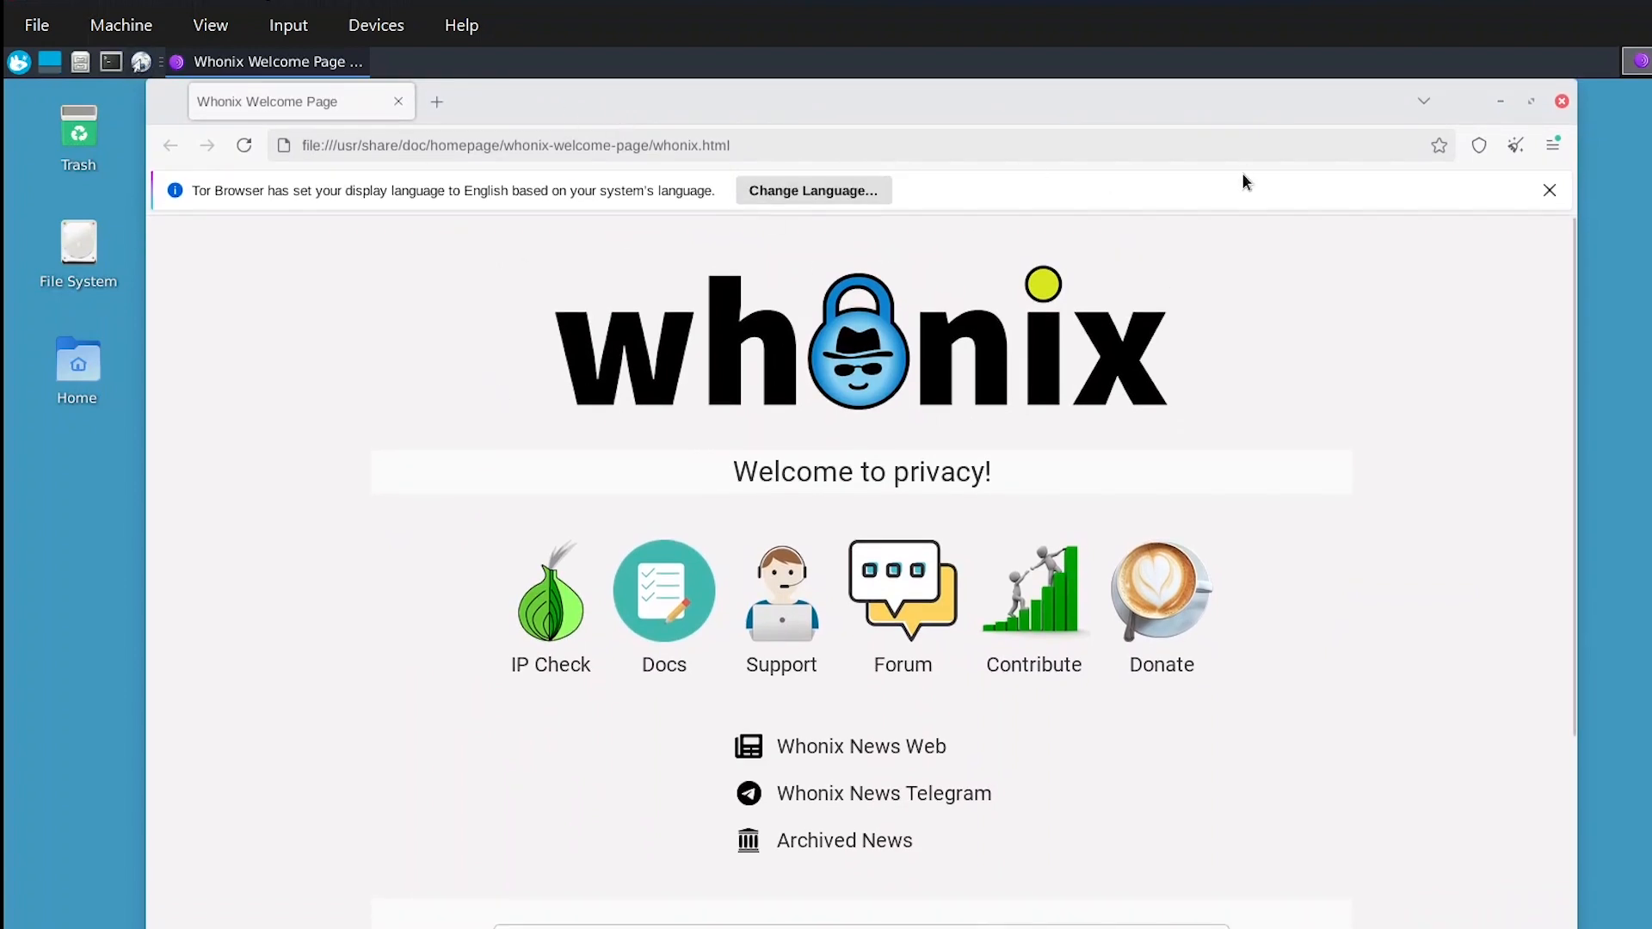
pyautogui.click(1531, 102)
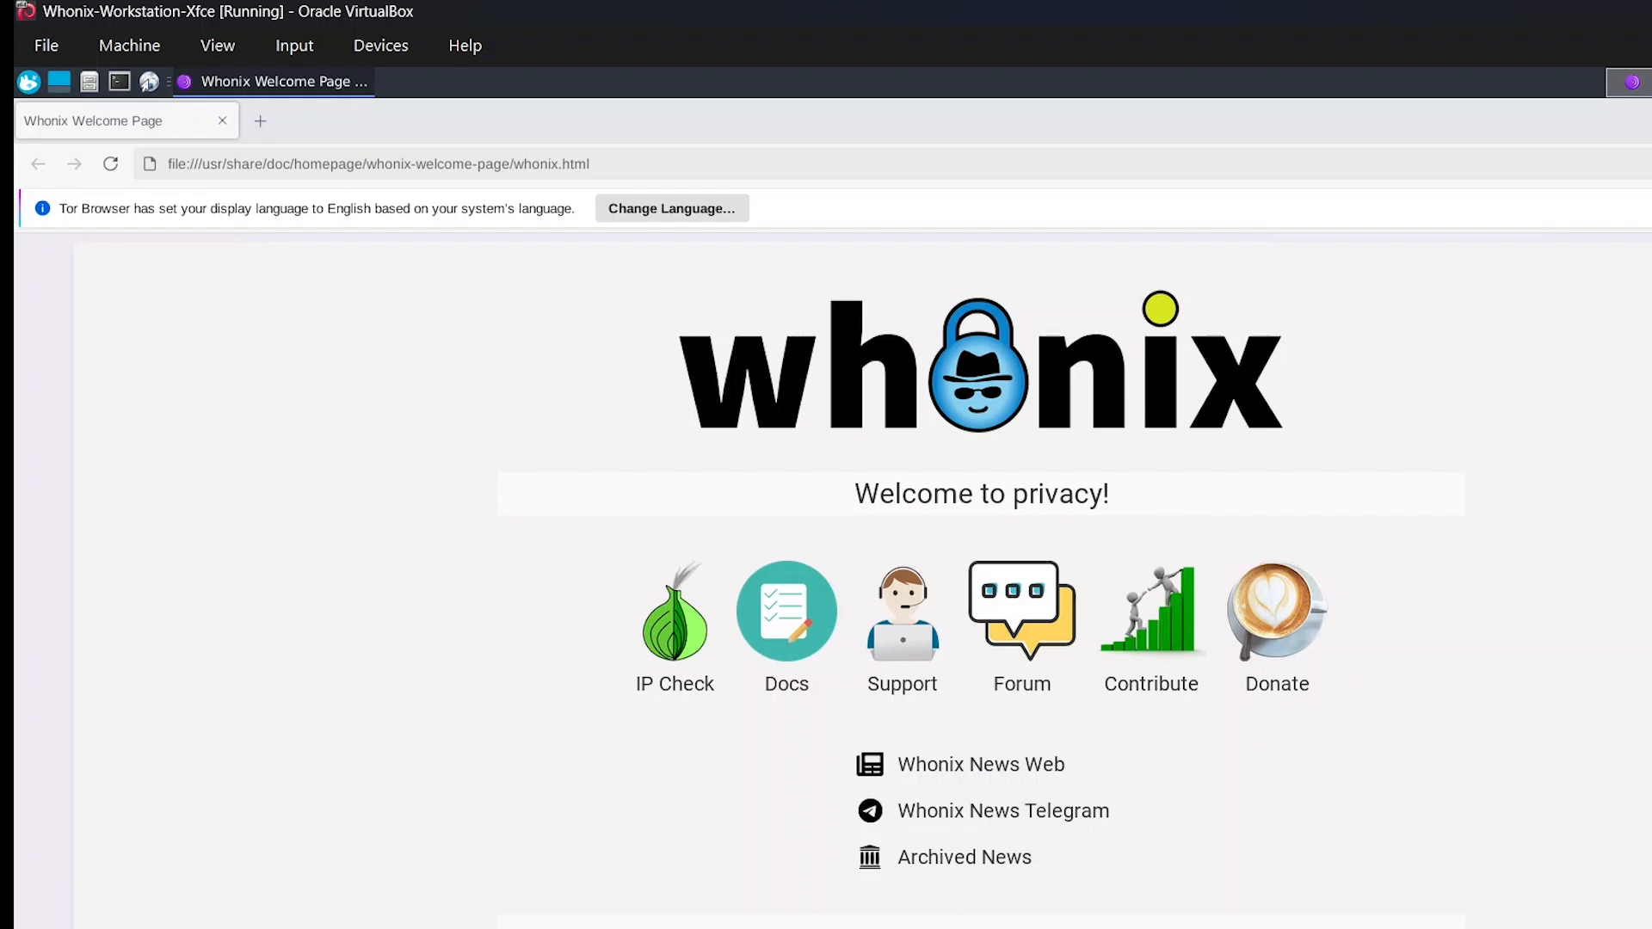
pyautogui.click(1650, 208)
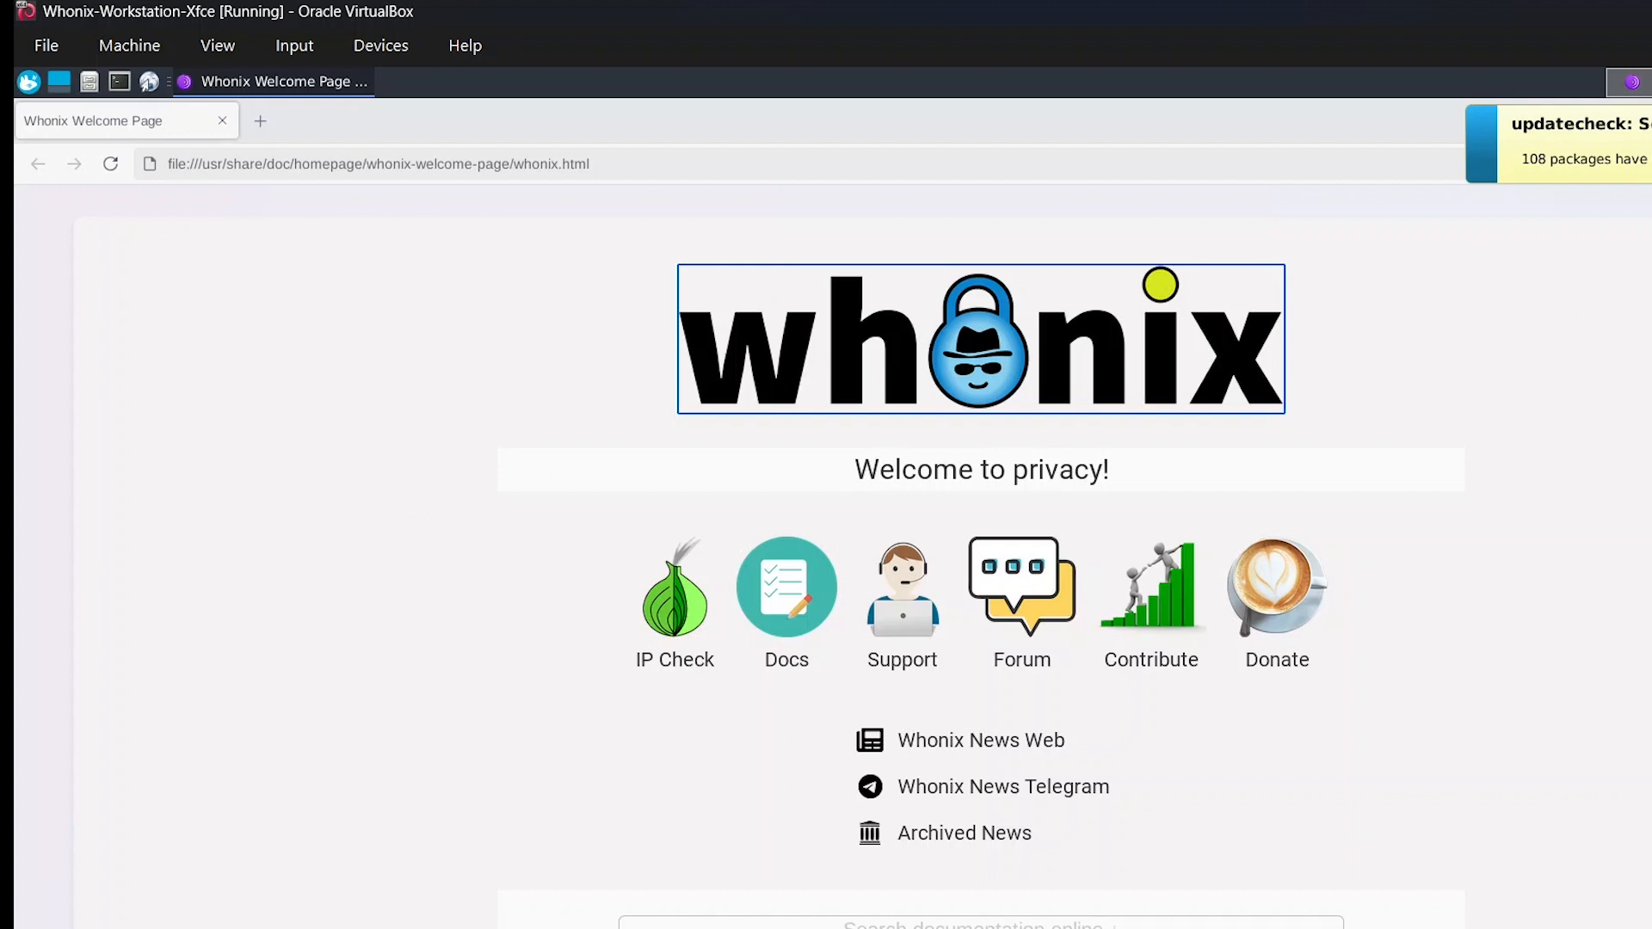
# Run the IP Check from the Whonix welcome page to verify that the browser uses Tor.
pyautogui.click(447, 555)
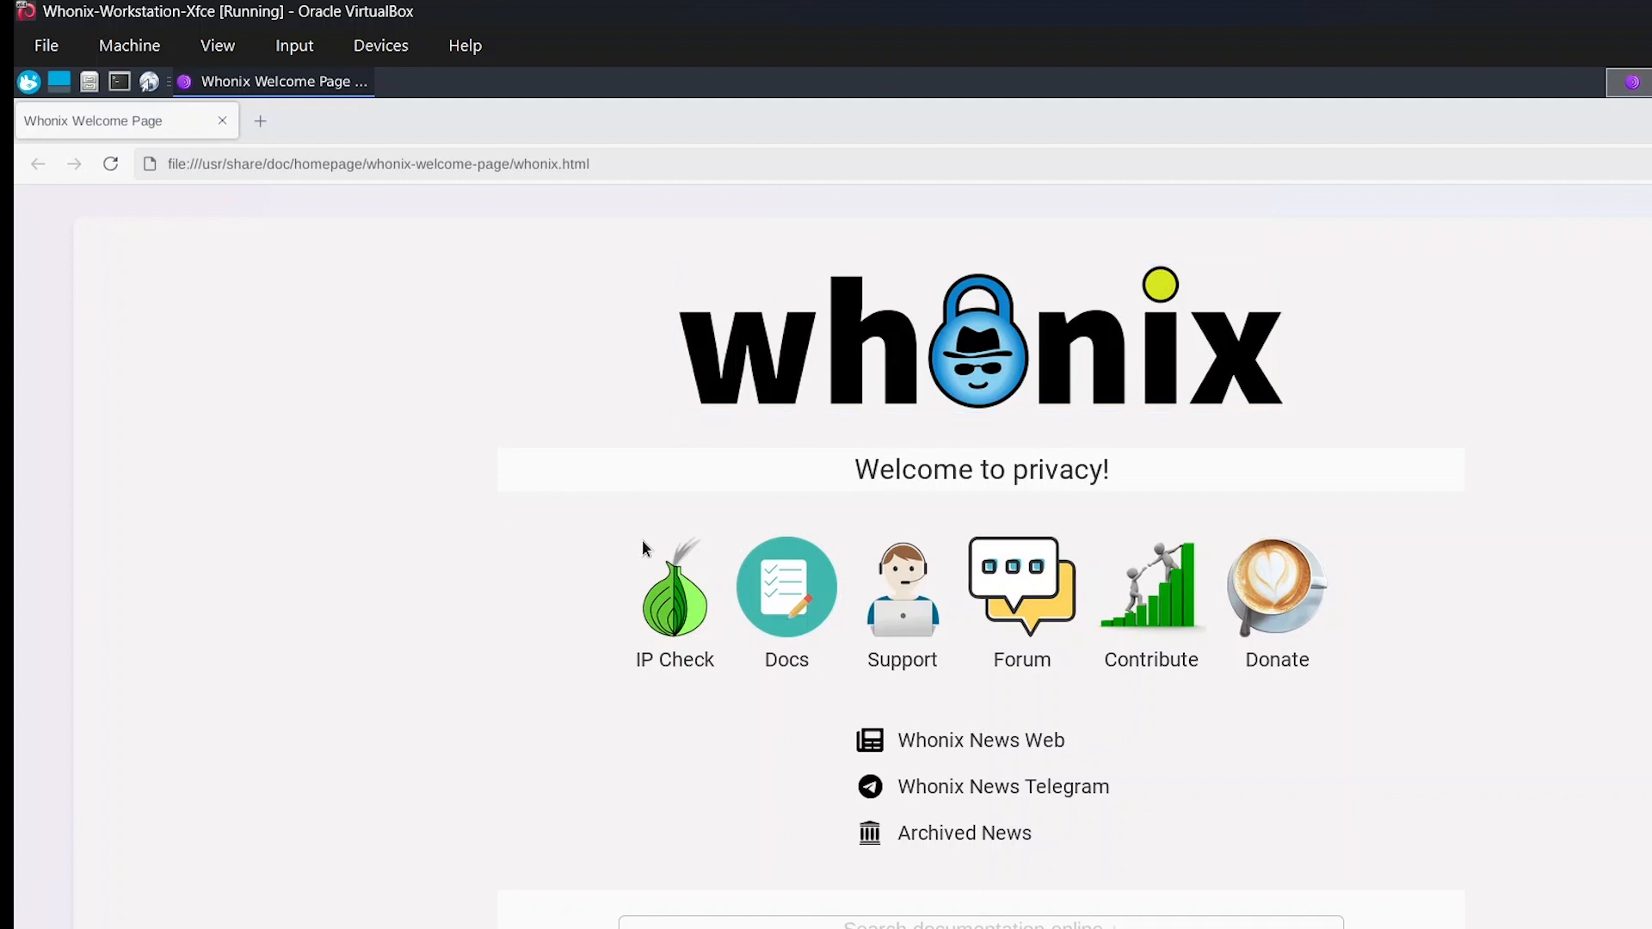
pyautogui.click(658, 609)
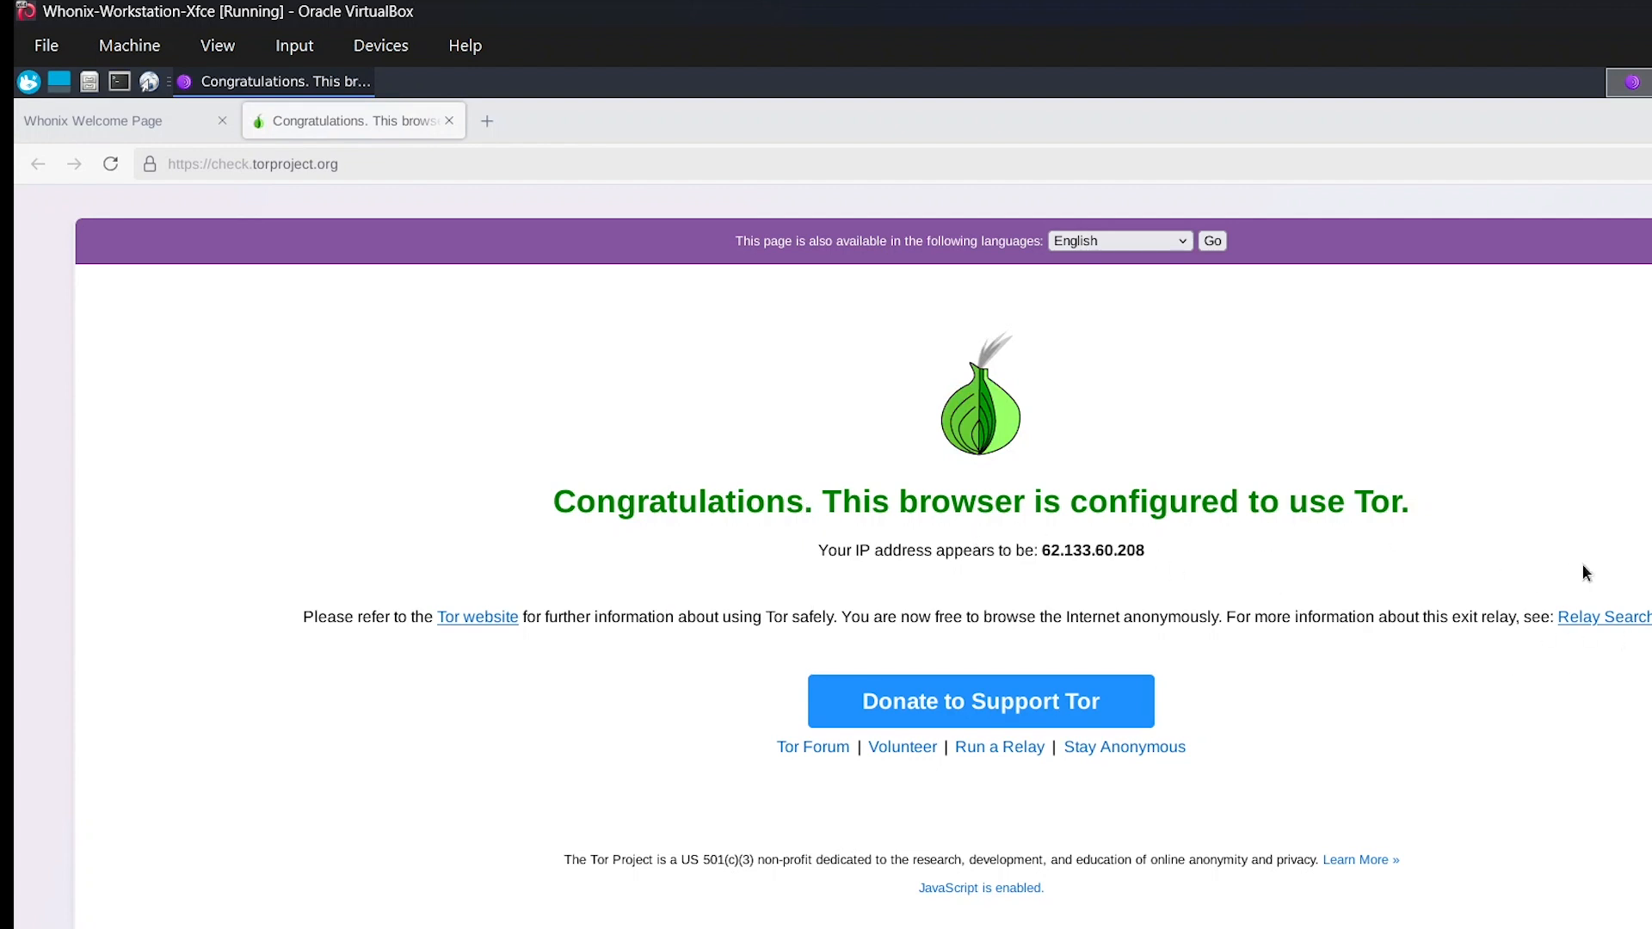
# Search DuckDuckGo for "hidden wiki" in a new tab and open the hidden.wiki result.
pyautogui.click(487, 120)
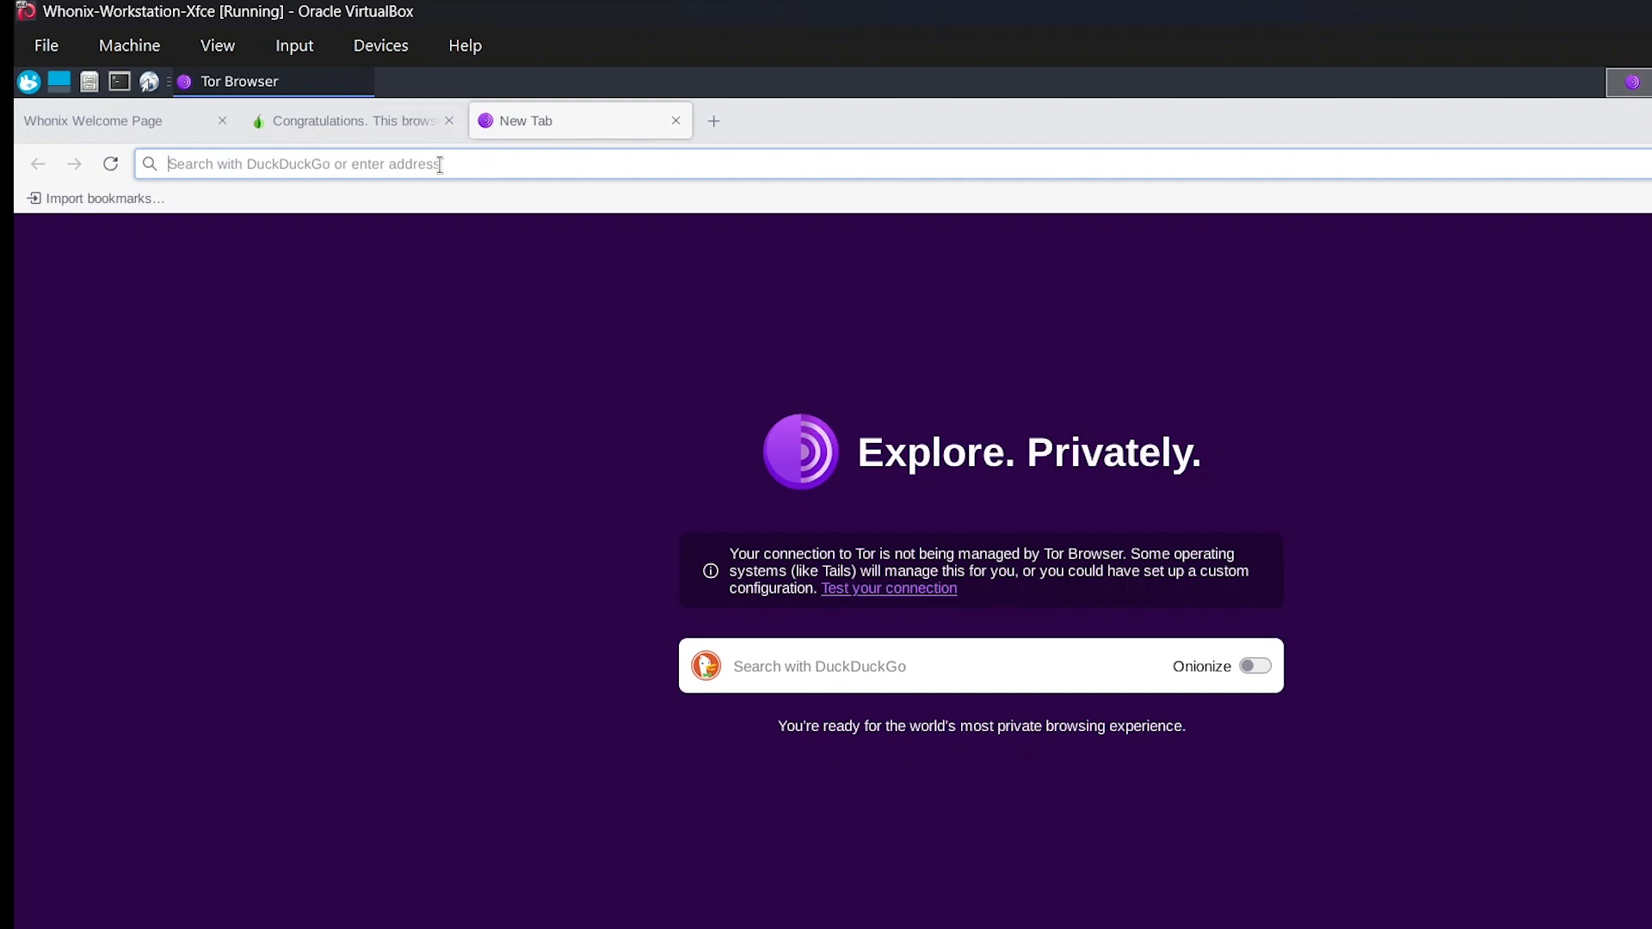
pyautogui.write('hidden')
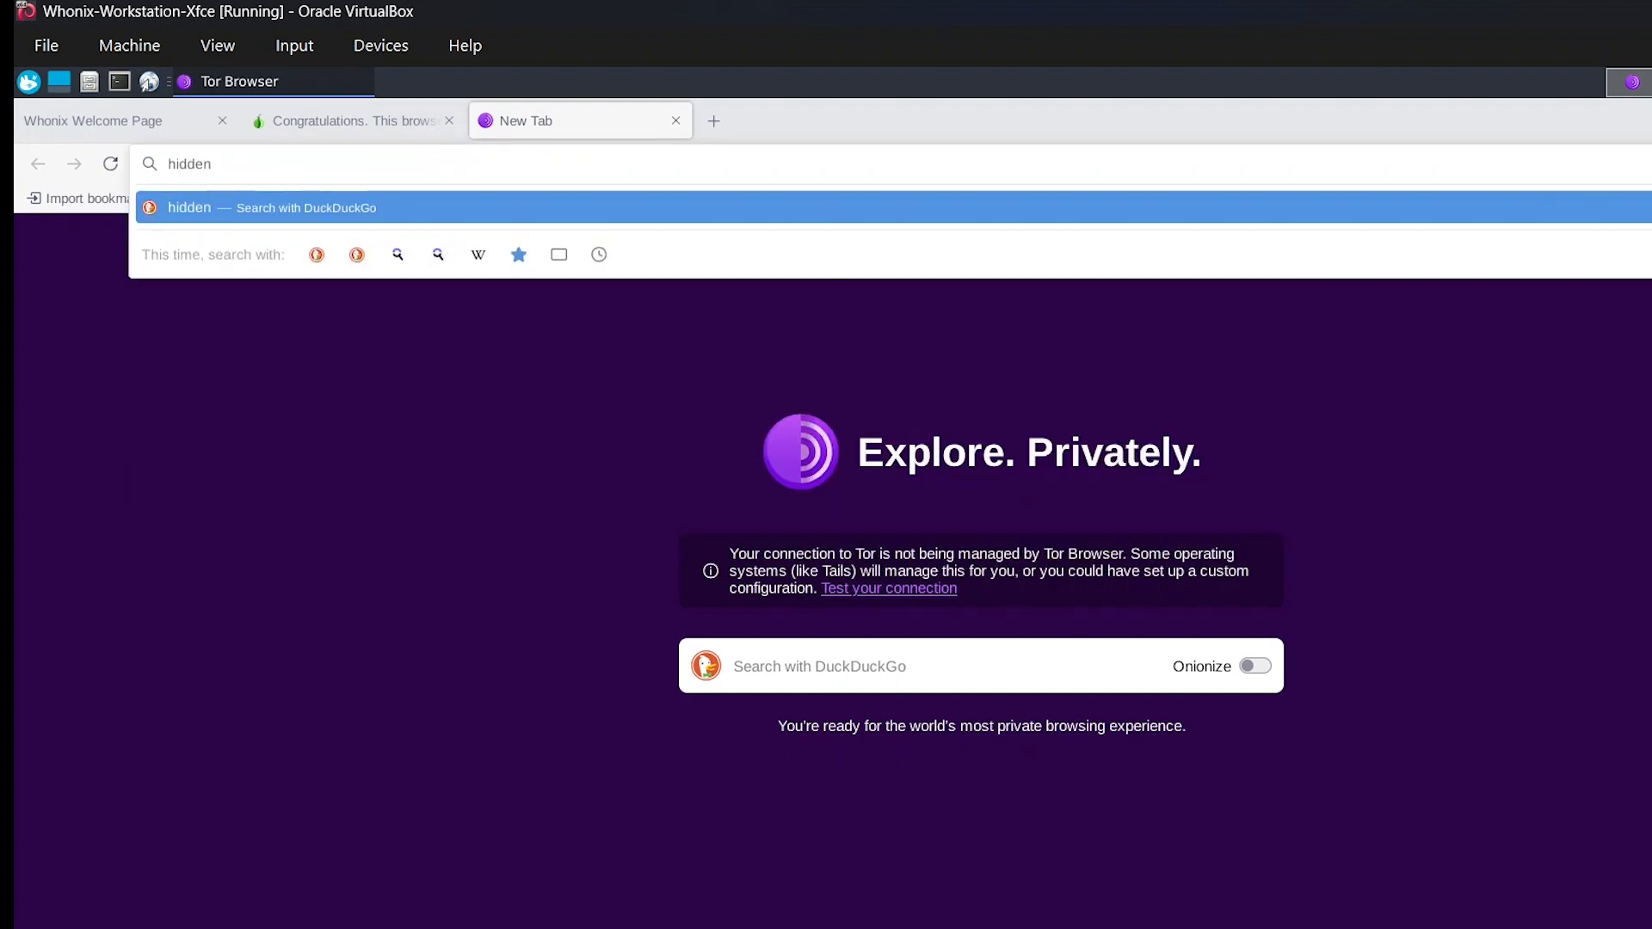
pyautogui.write(' wiki')
pyautogui.press('Return')
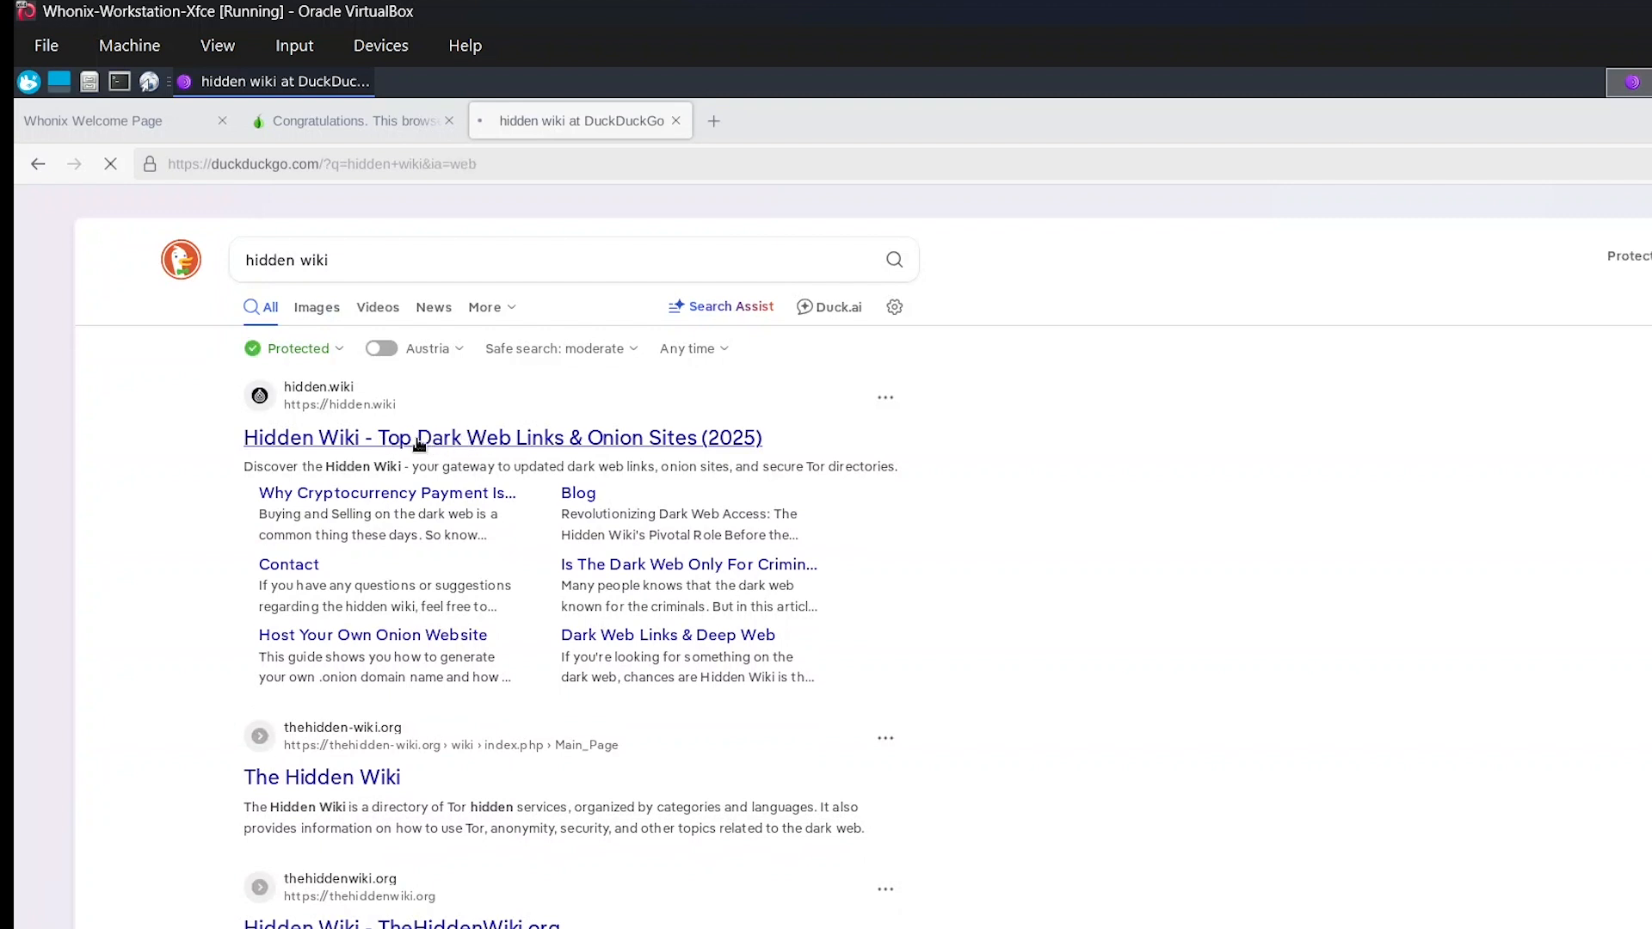
pyautogui.click(419, 443)
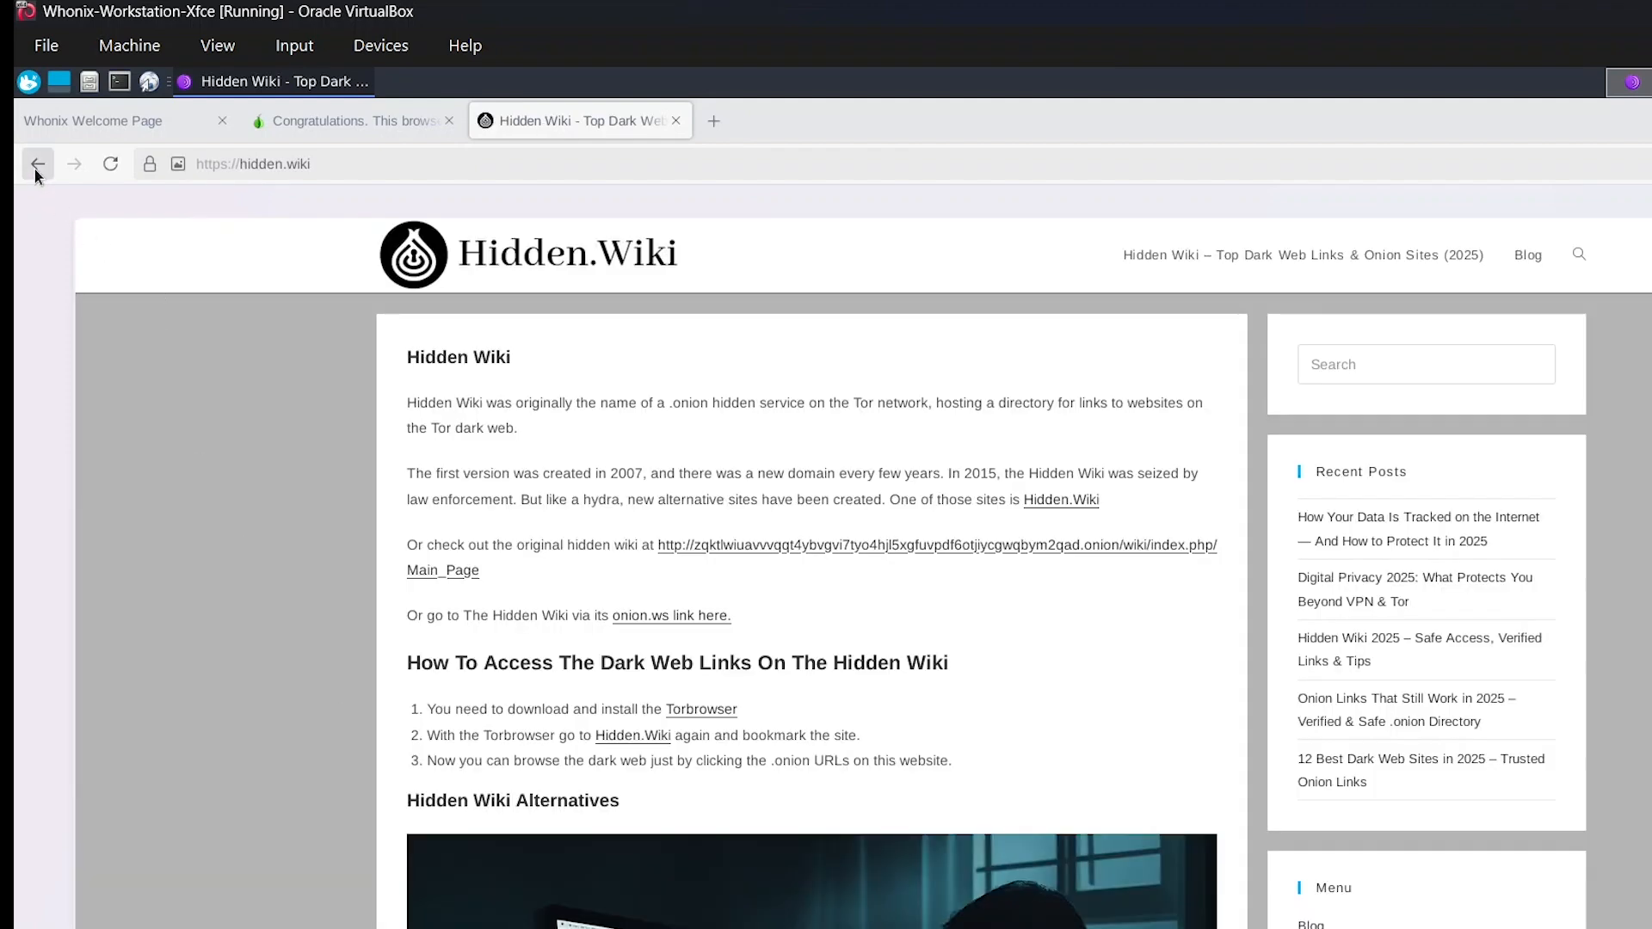
# Go back to the "hidden wiki" search results, open the thehiddenwiki.org result instead, and enlarge the page by three zoom levels.
pyautogui.click(37, 165)
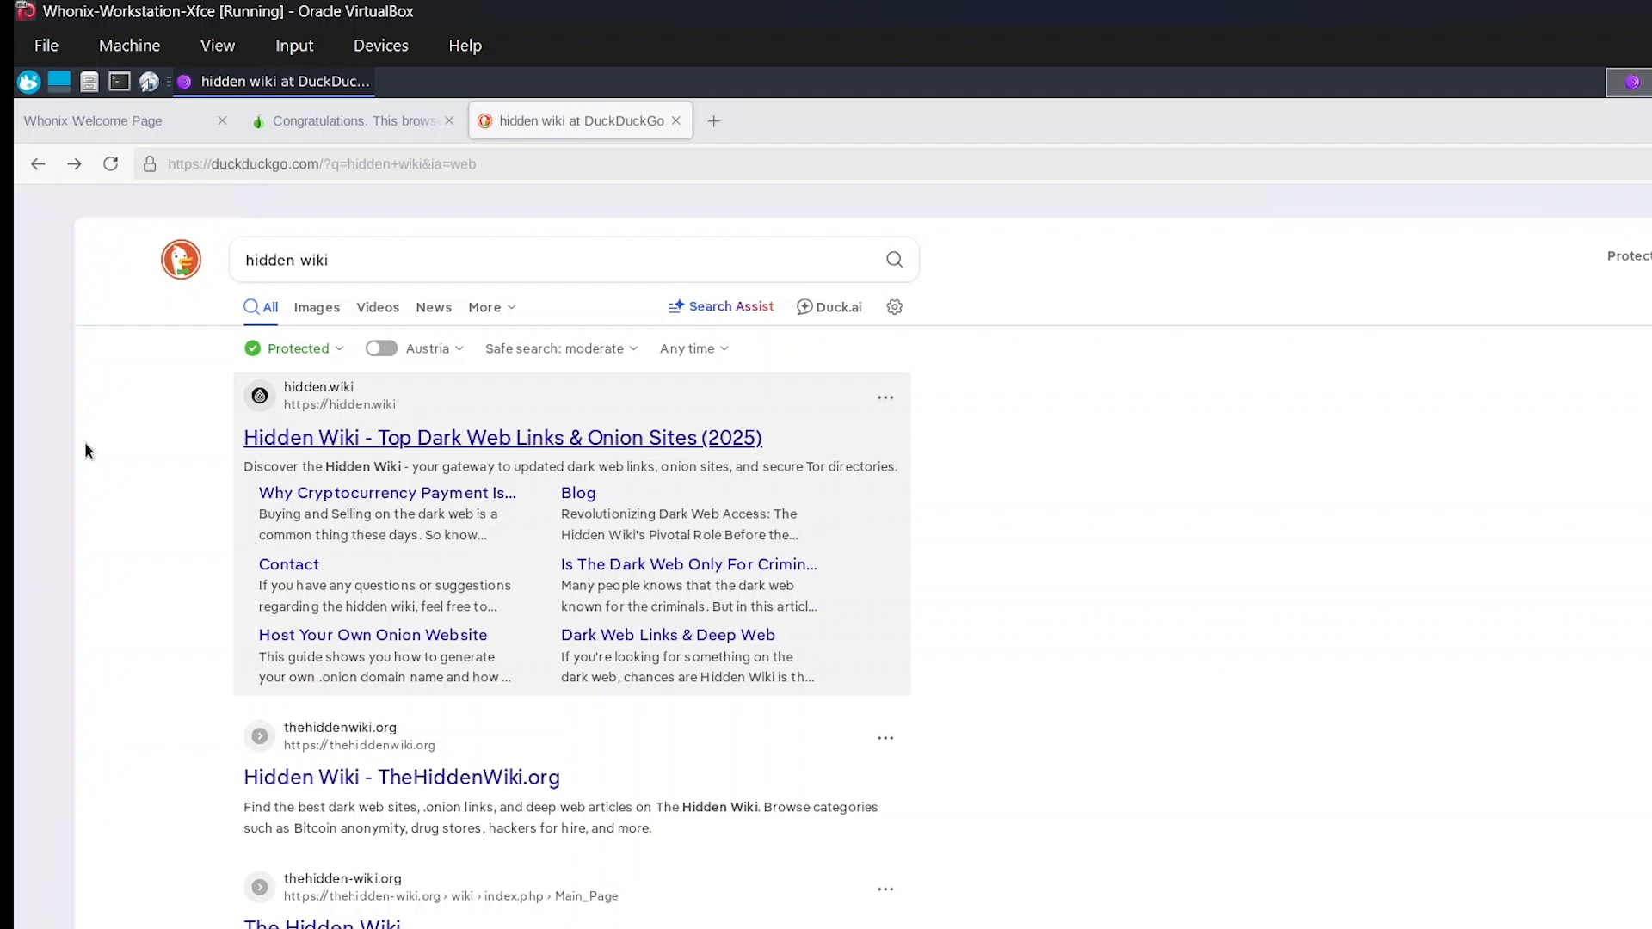
pyautogui.click(286, 790)
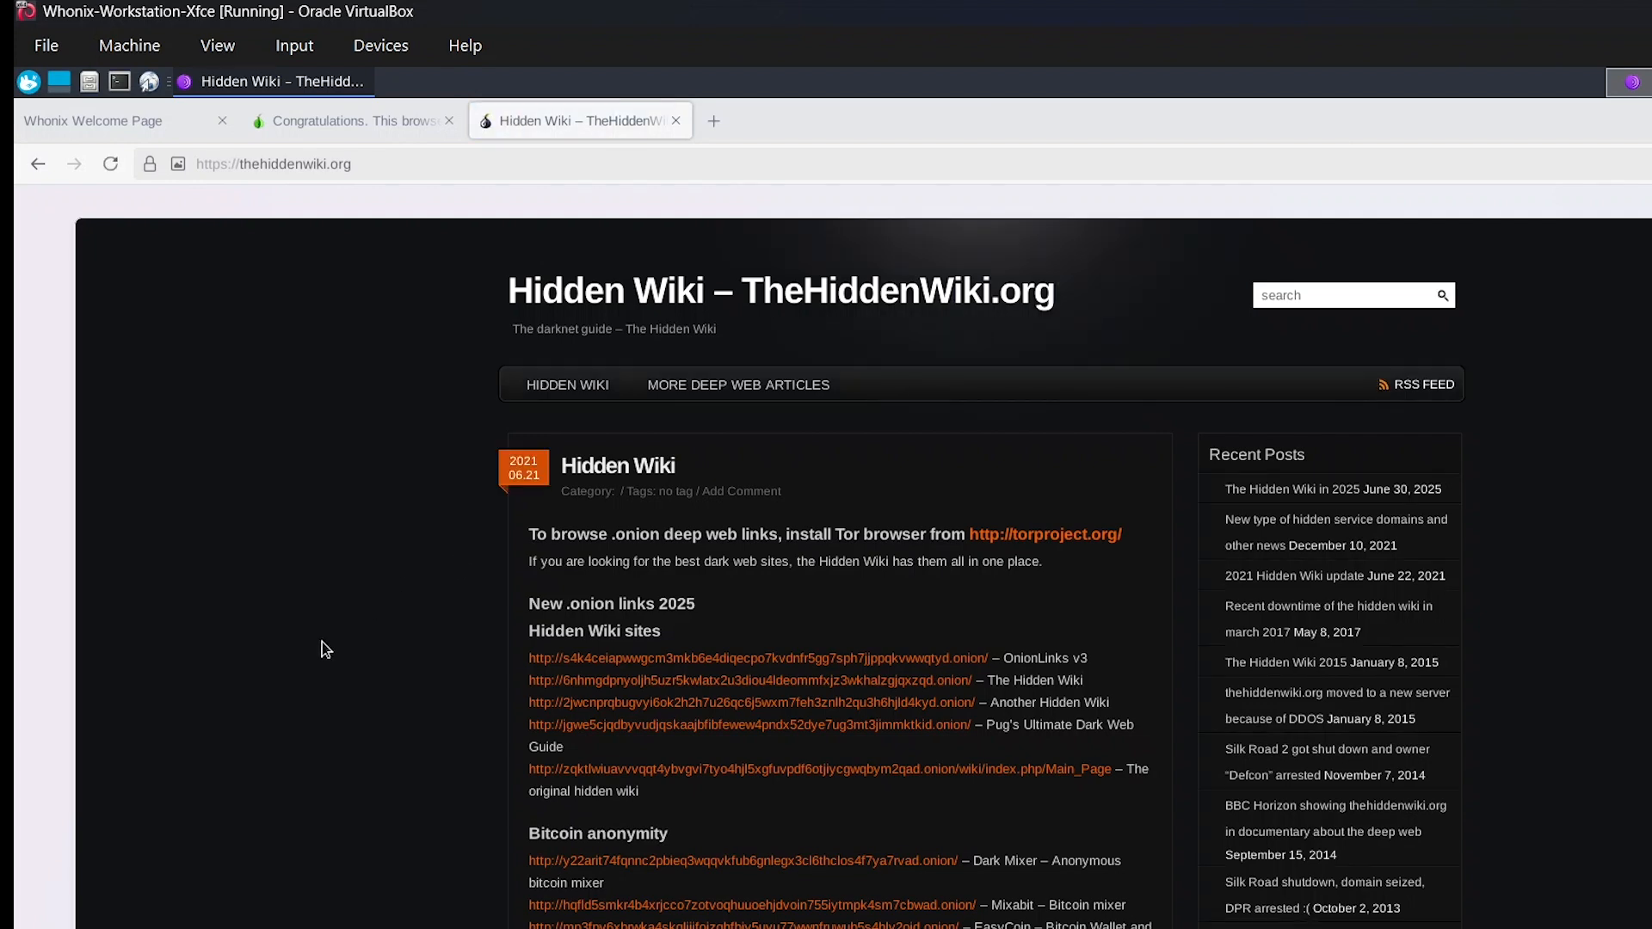
pyautogui.hotkey('ctrl', '+')
pyautogui.hotkey('ctrl', '+')
pyautogui.hotkey('ctrl', '+')
pyautogui.hotkey('ctrl', '+')
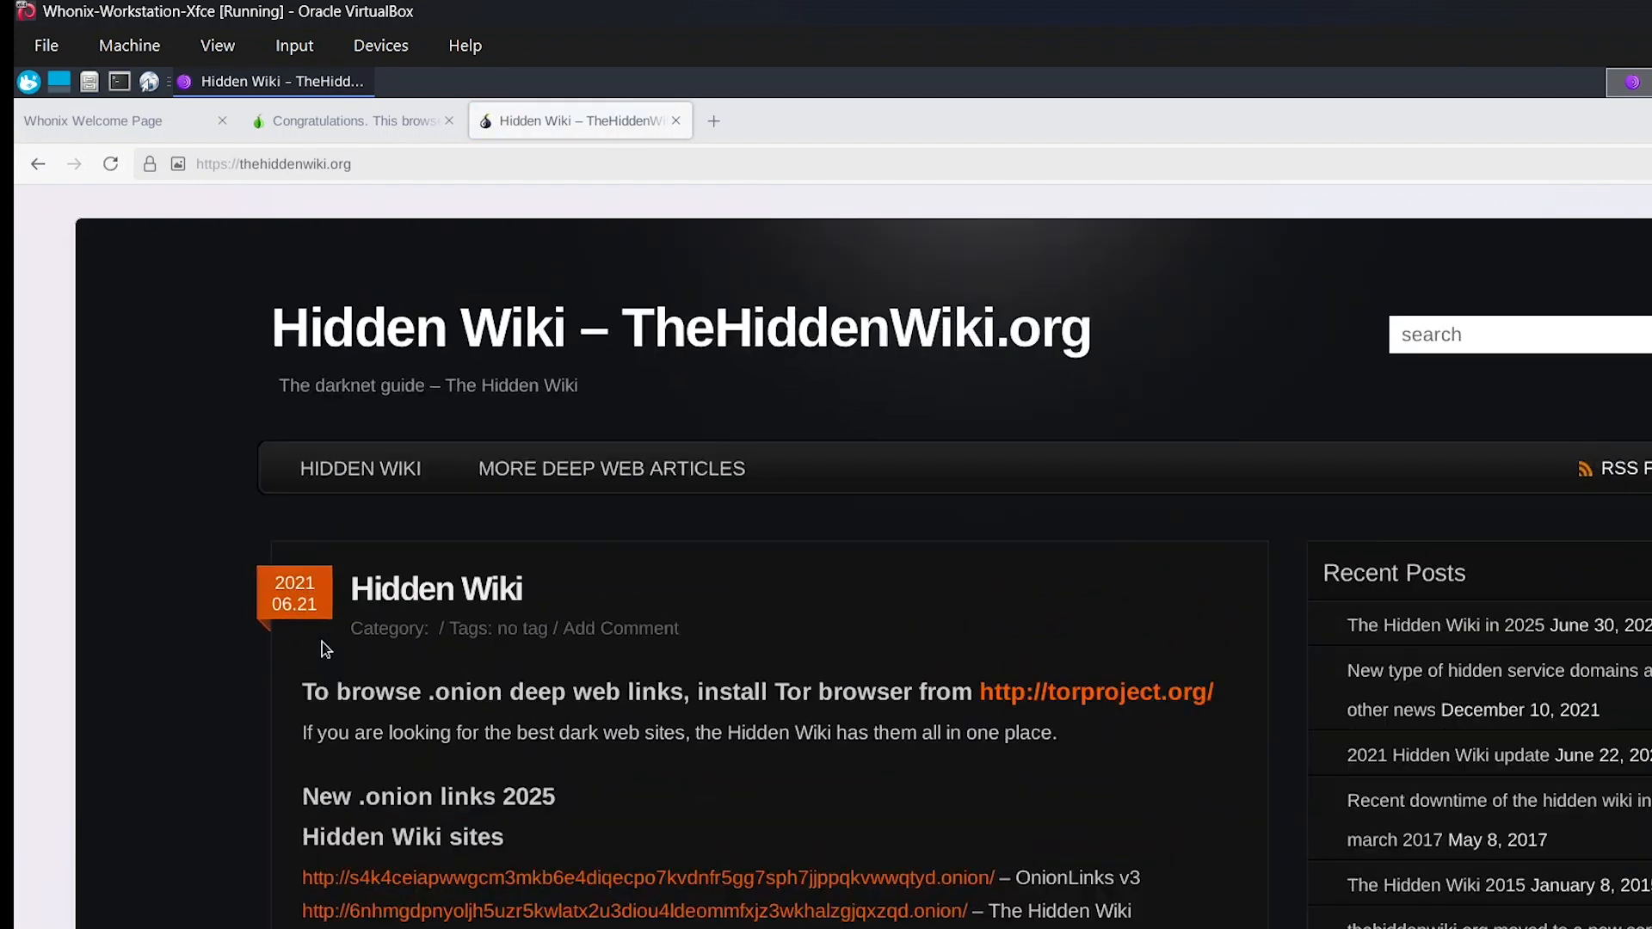
# Look through the categories of onion links listed on the thehiddenwiki.org page, from its first section down to the Hidden Wiki news.
pyautogui.scroll(-6, 322, 642)
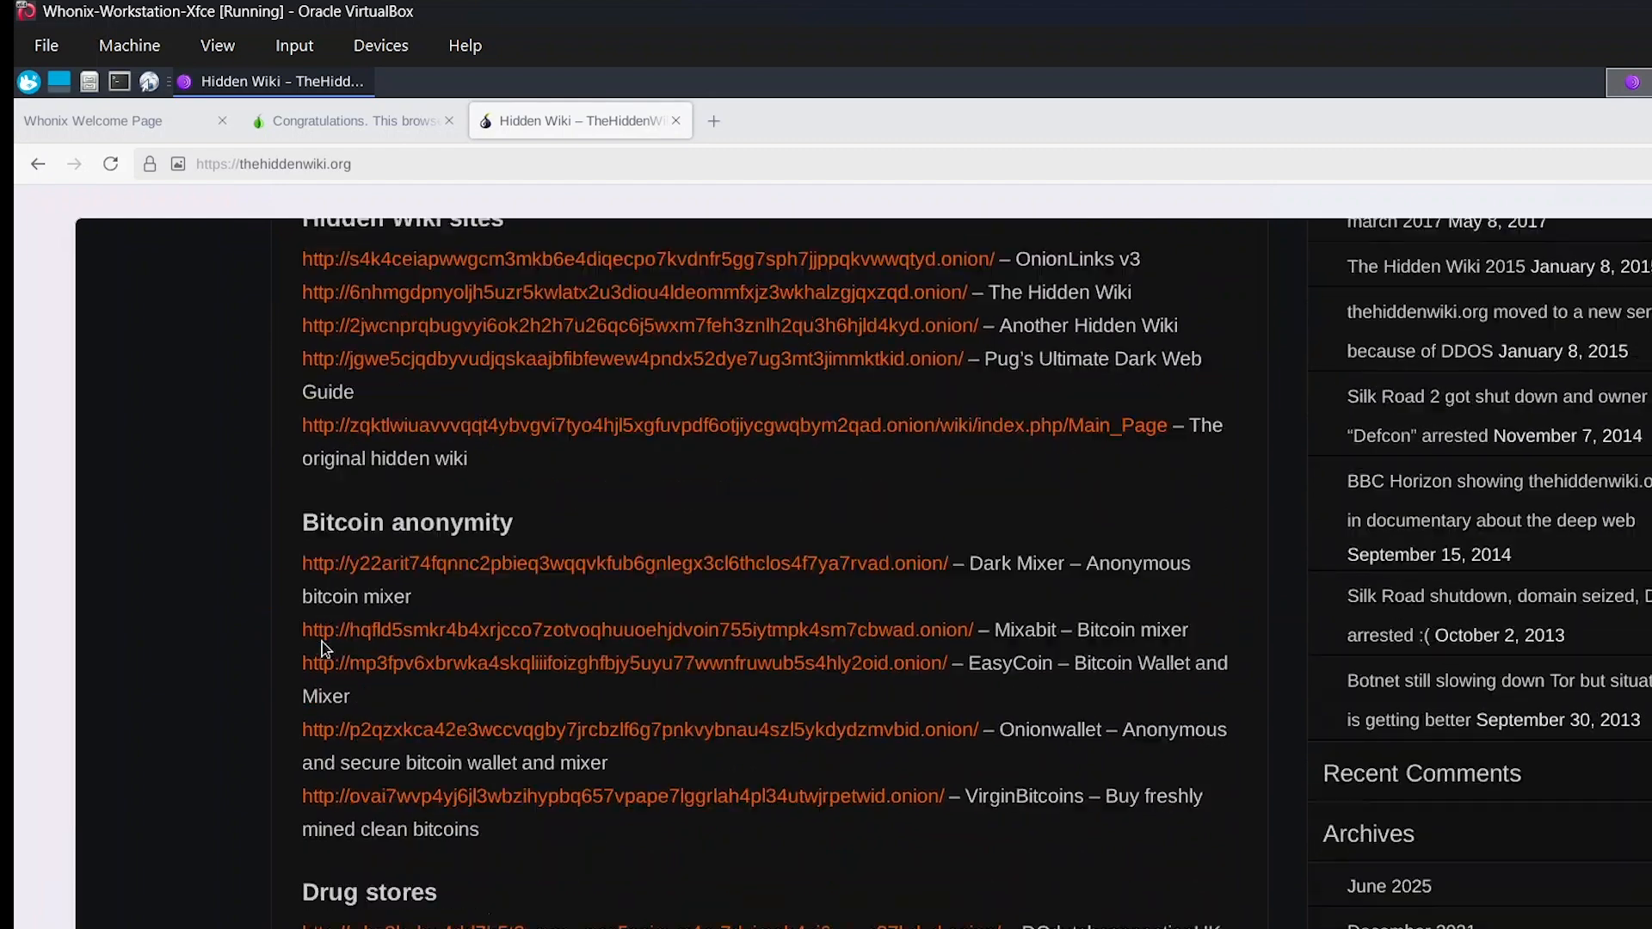
pyautogui.scroll(5, 322, 642)
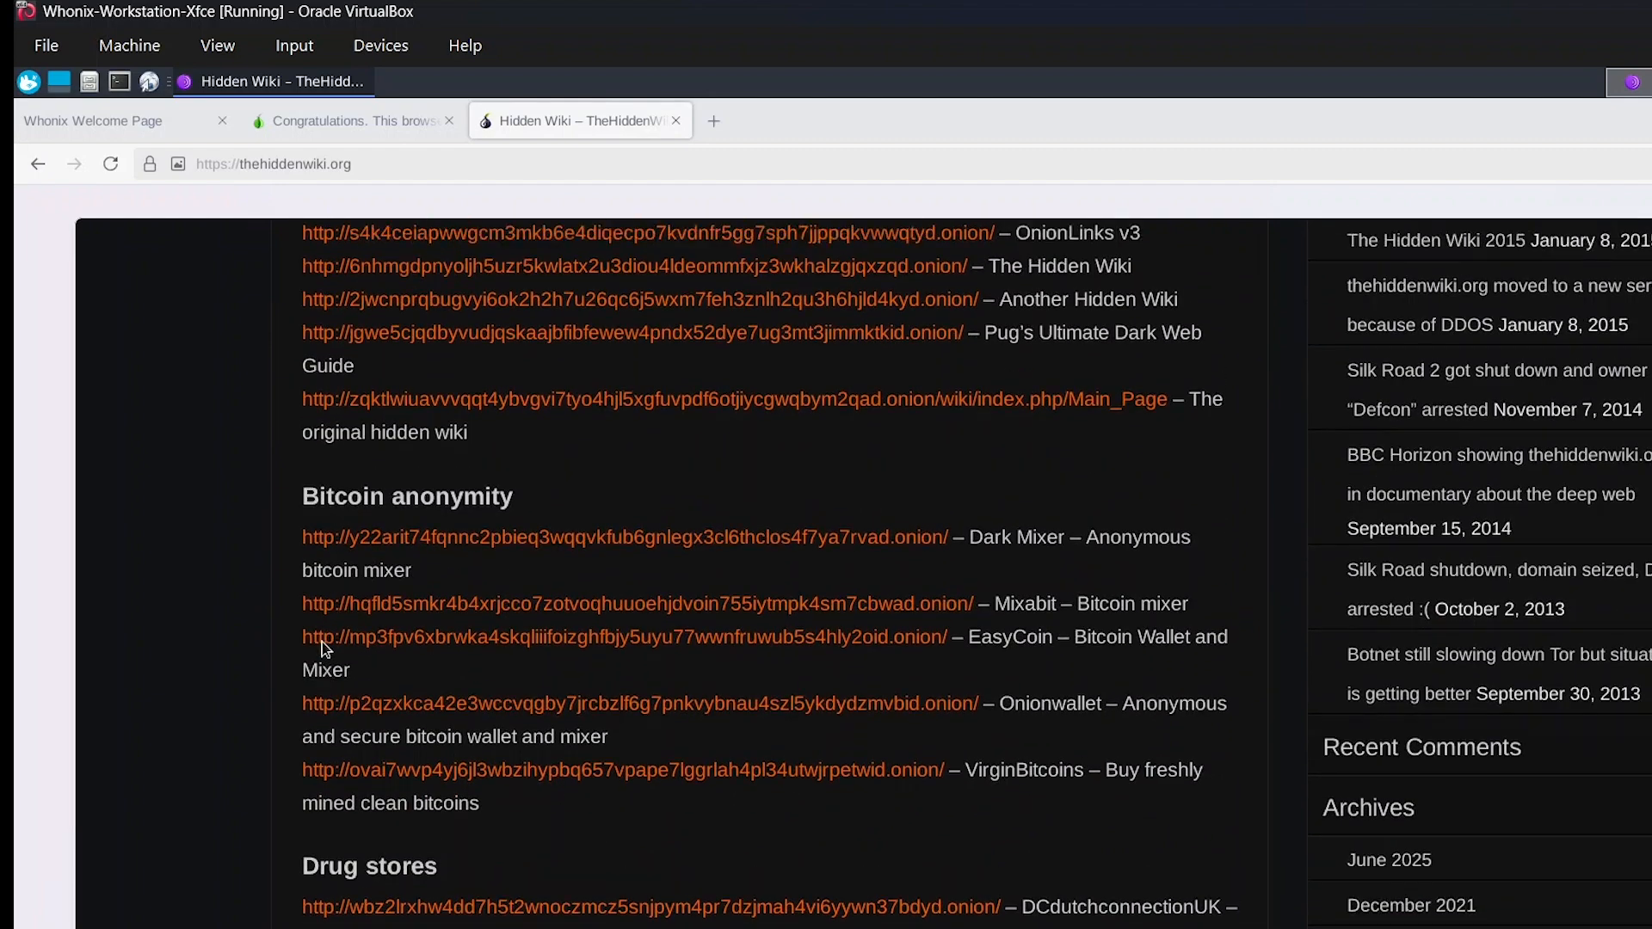
pyautogui.scroll(-2, 535, 680)
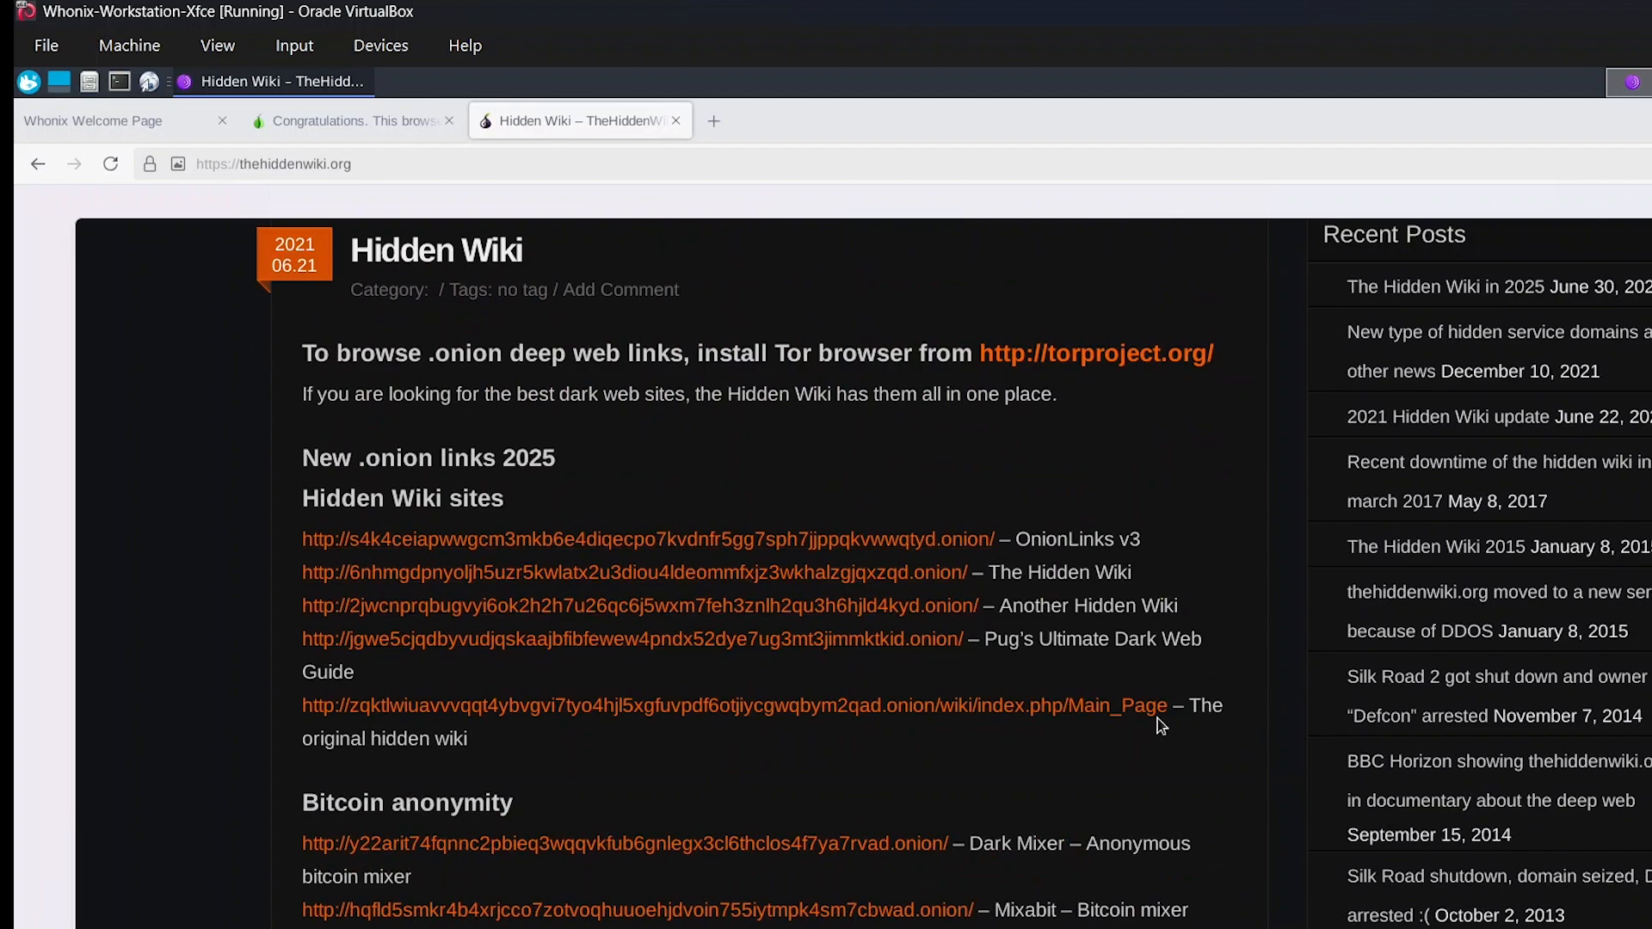
pyautogui.scroll(-8, 1158, 719)
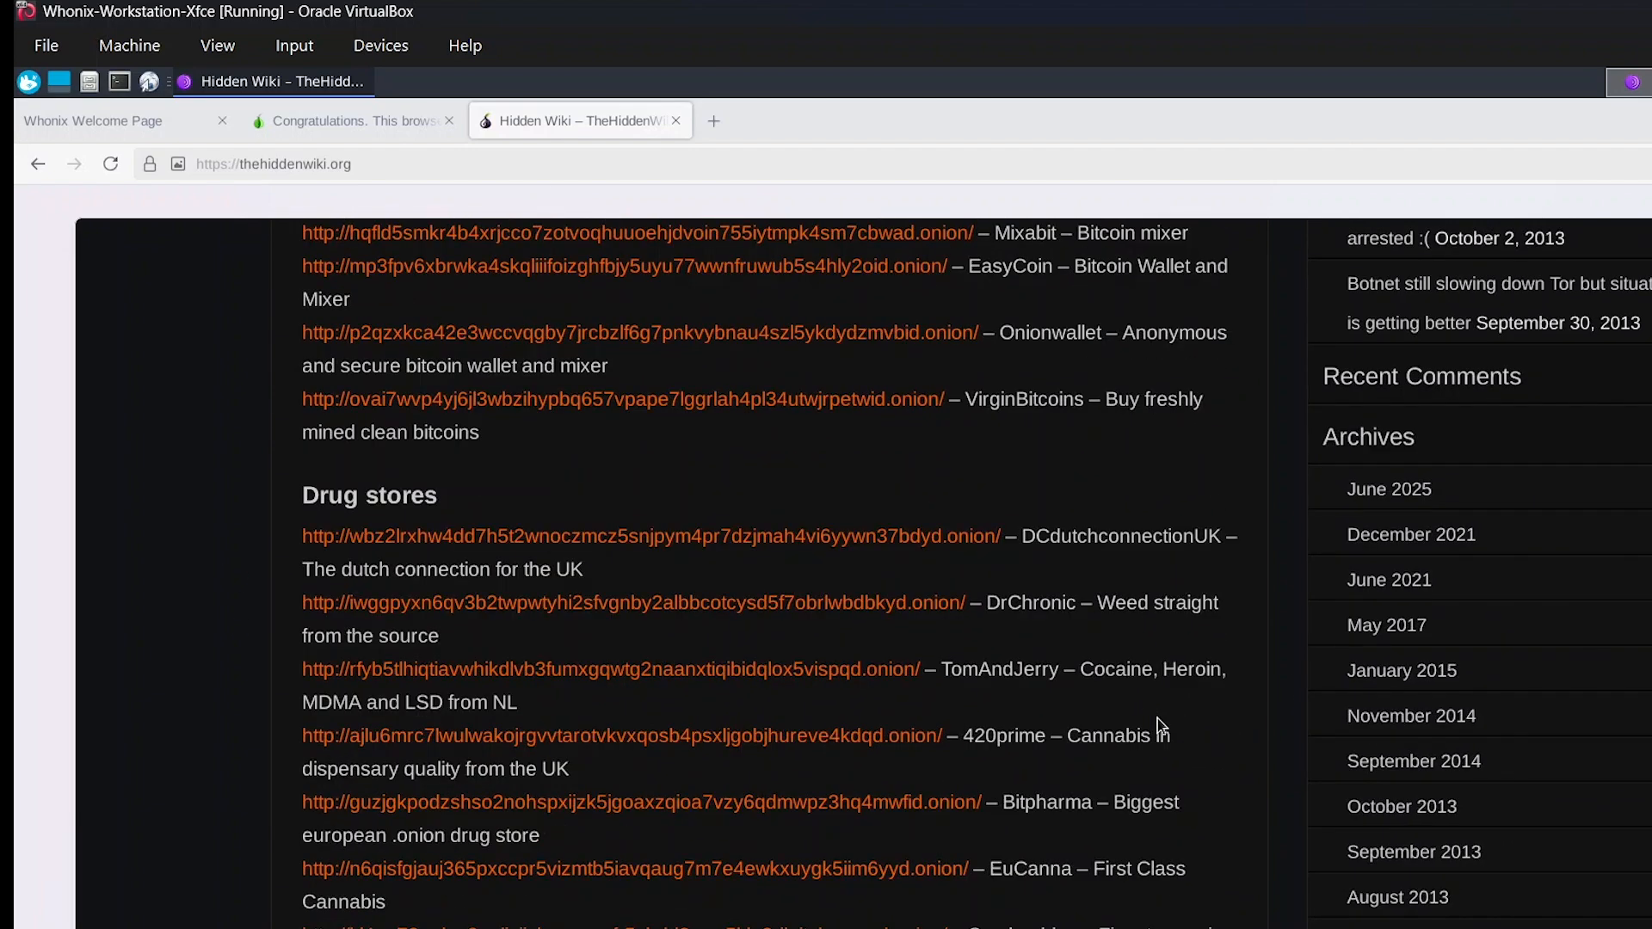
pyautogui.scroll(2, 1158, 720)
pyautogui.scroll(-12, 1158, 720)
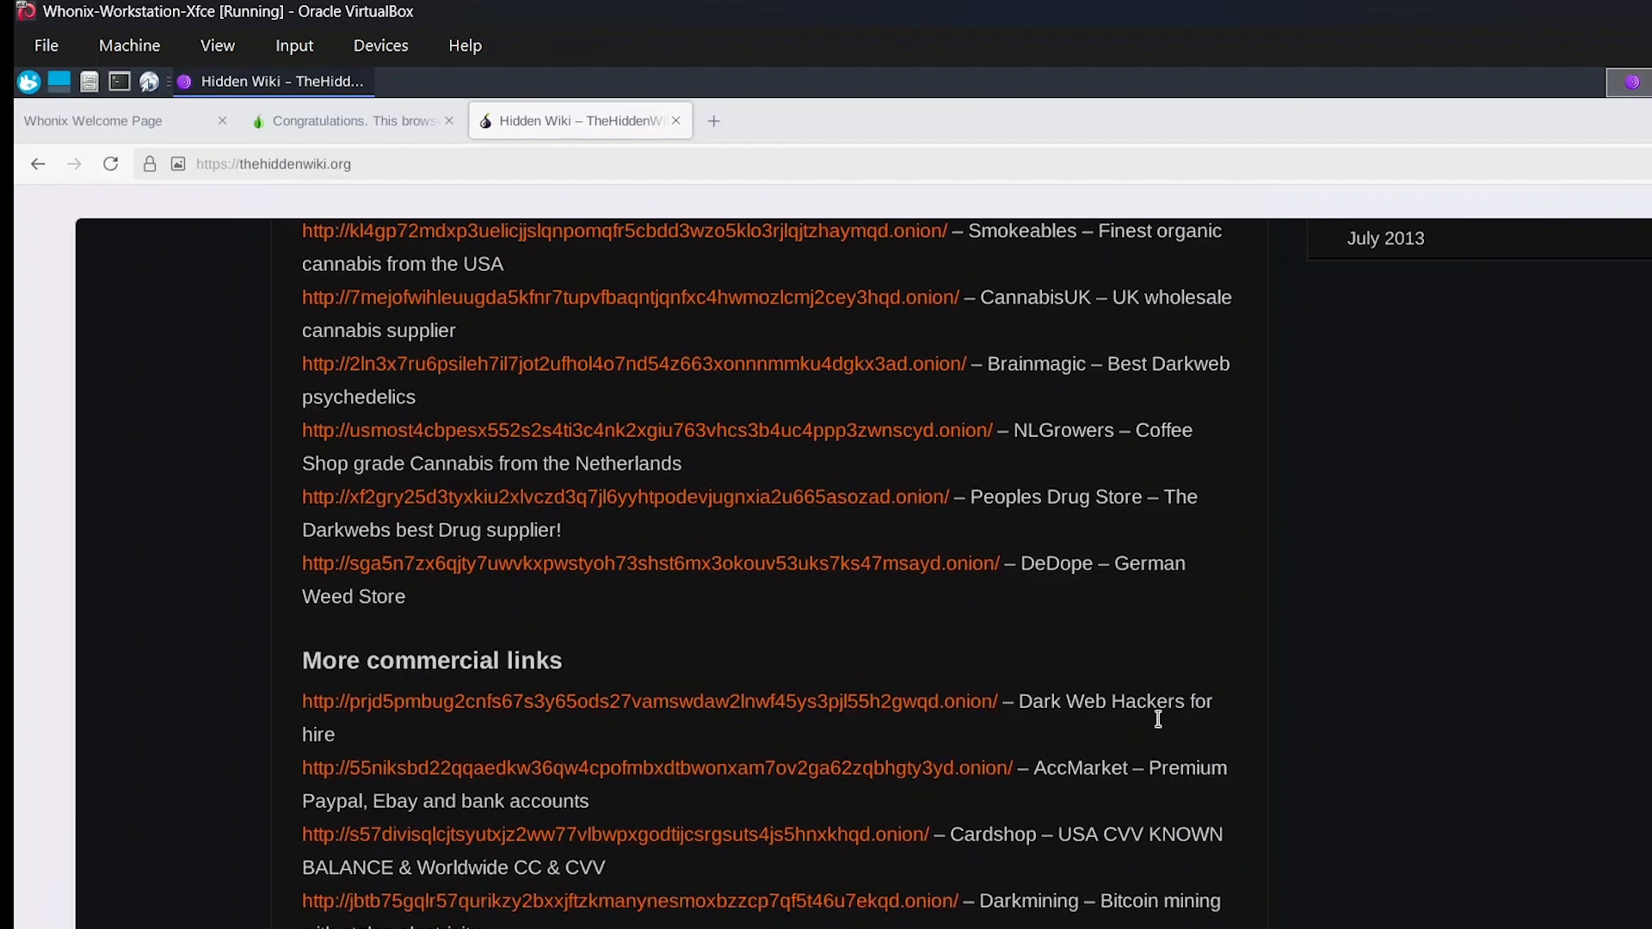
pyautogui.scroll(-16, 1158, 719)
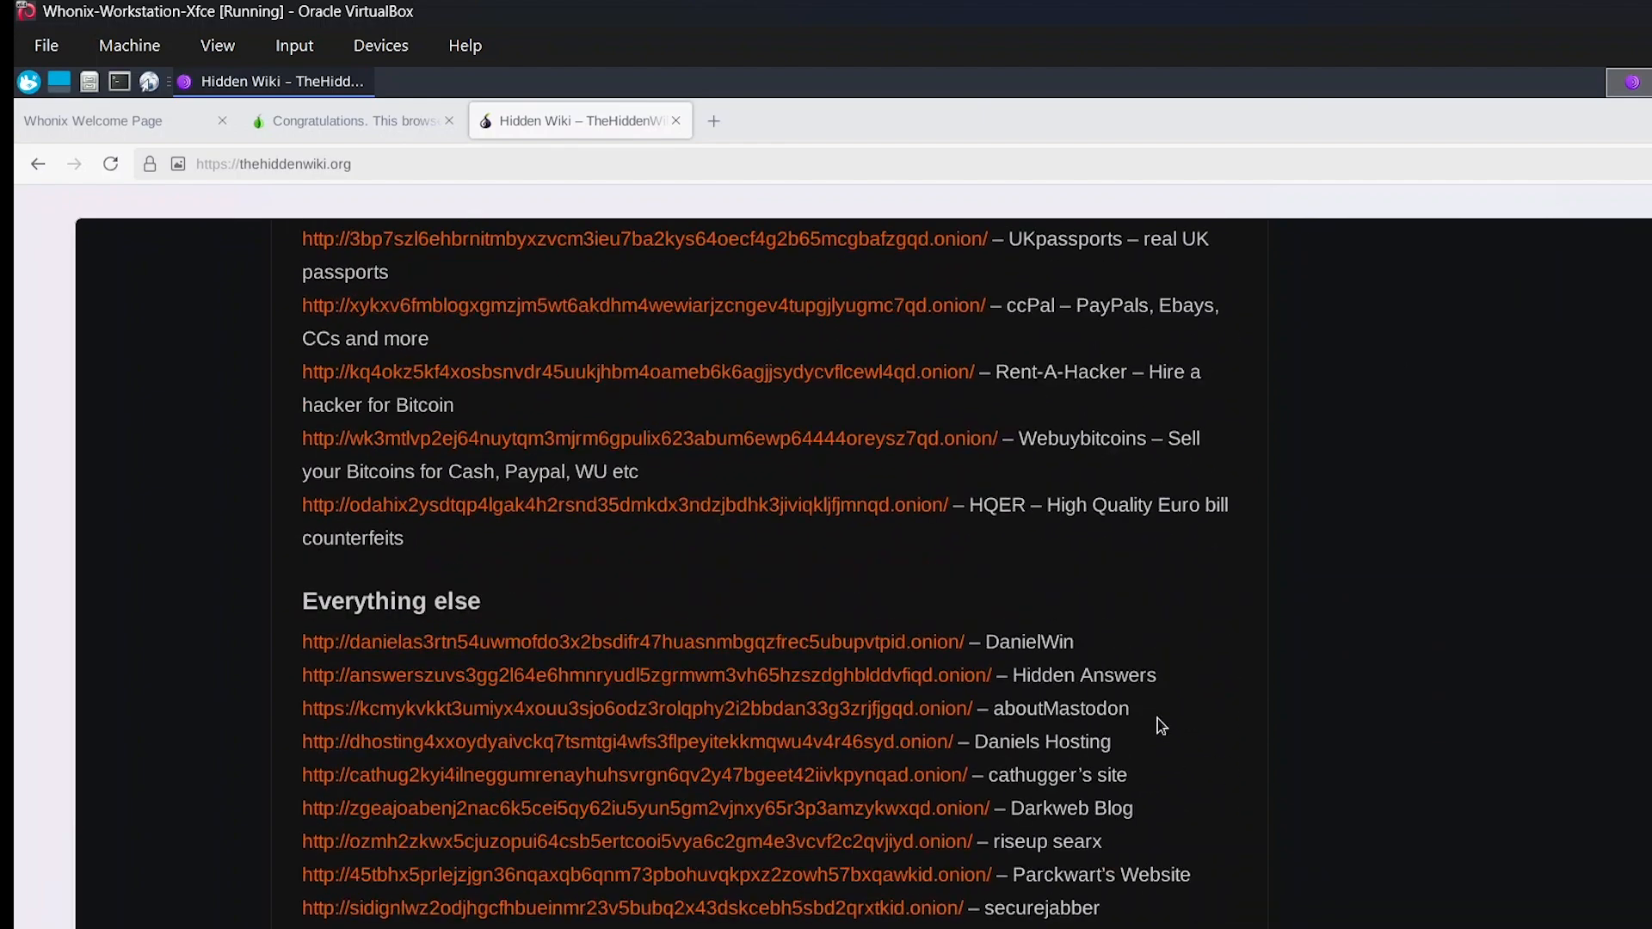
pyautogui.scroll(-5, 1158, 720)
pyautogui.scroll(20, 1158, 719)
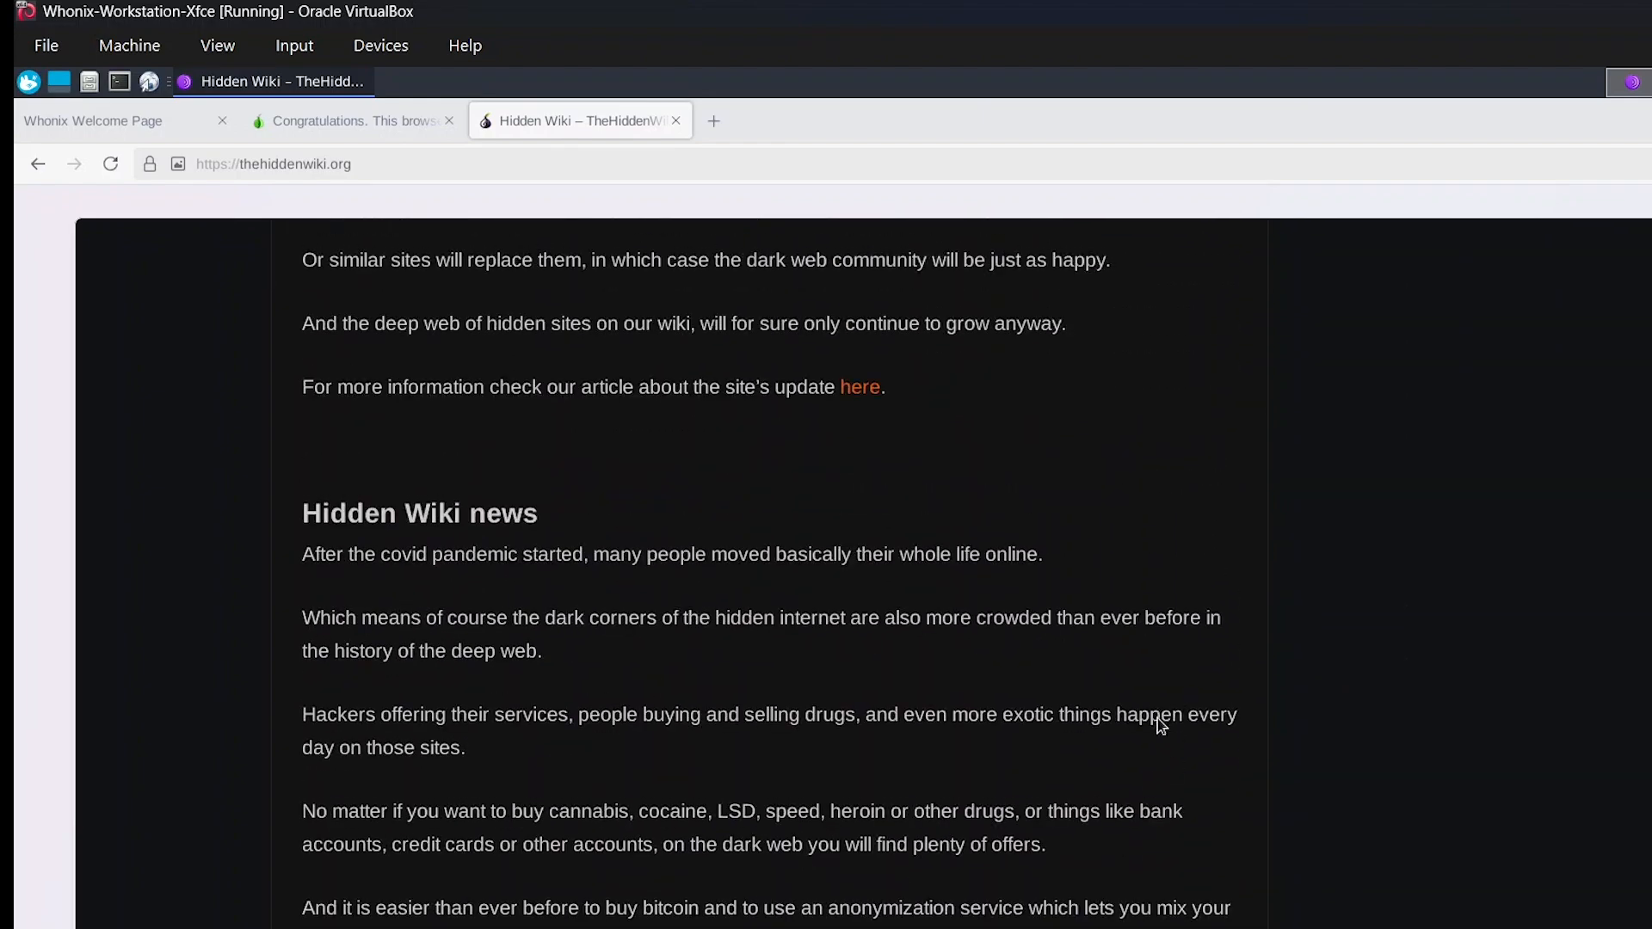
pyautogui.scroll(15, 1158, 719)
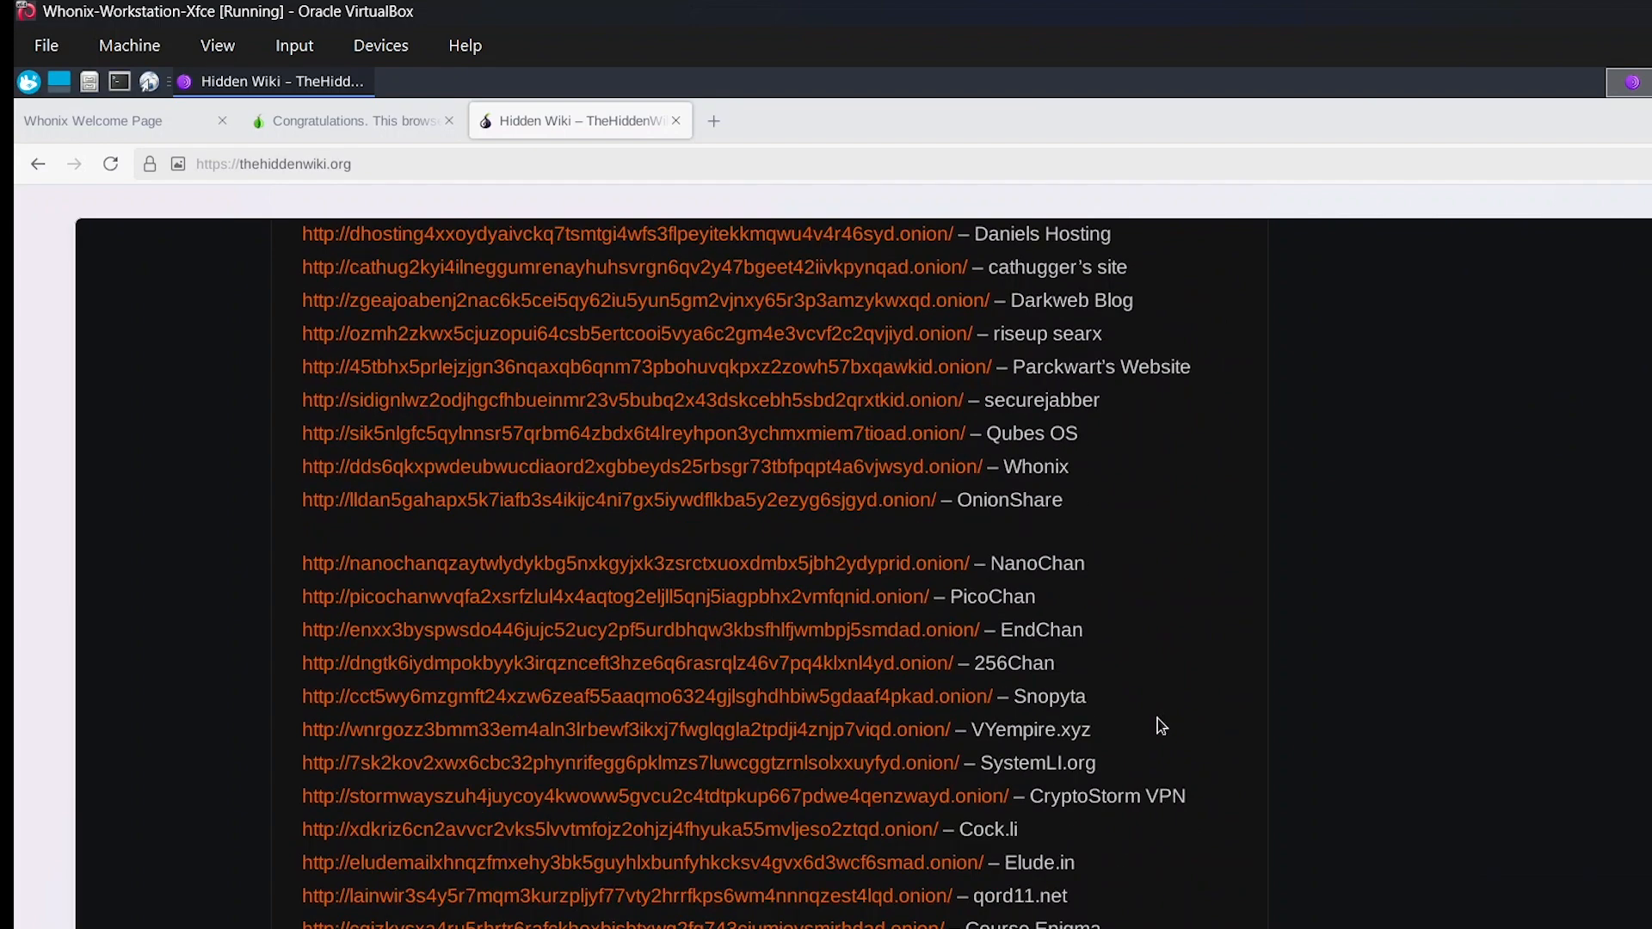
pyautogui.scroll(7, 1158, 719)
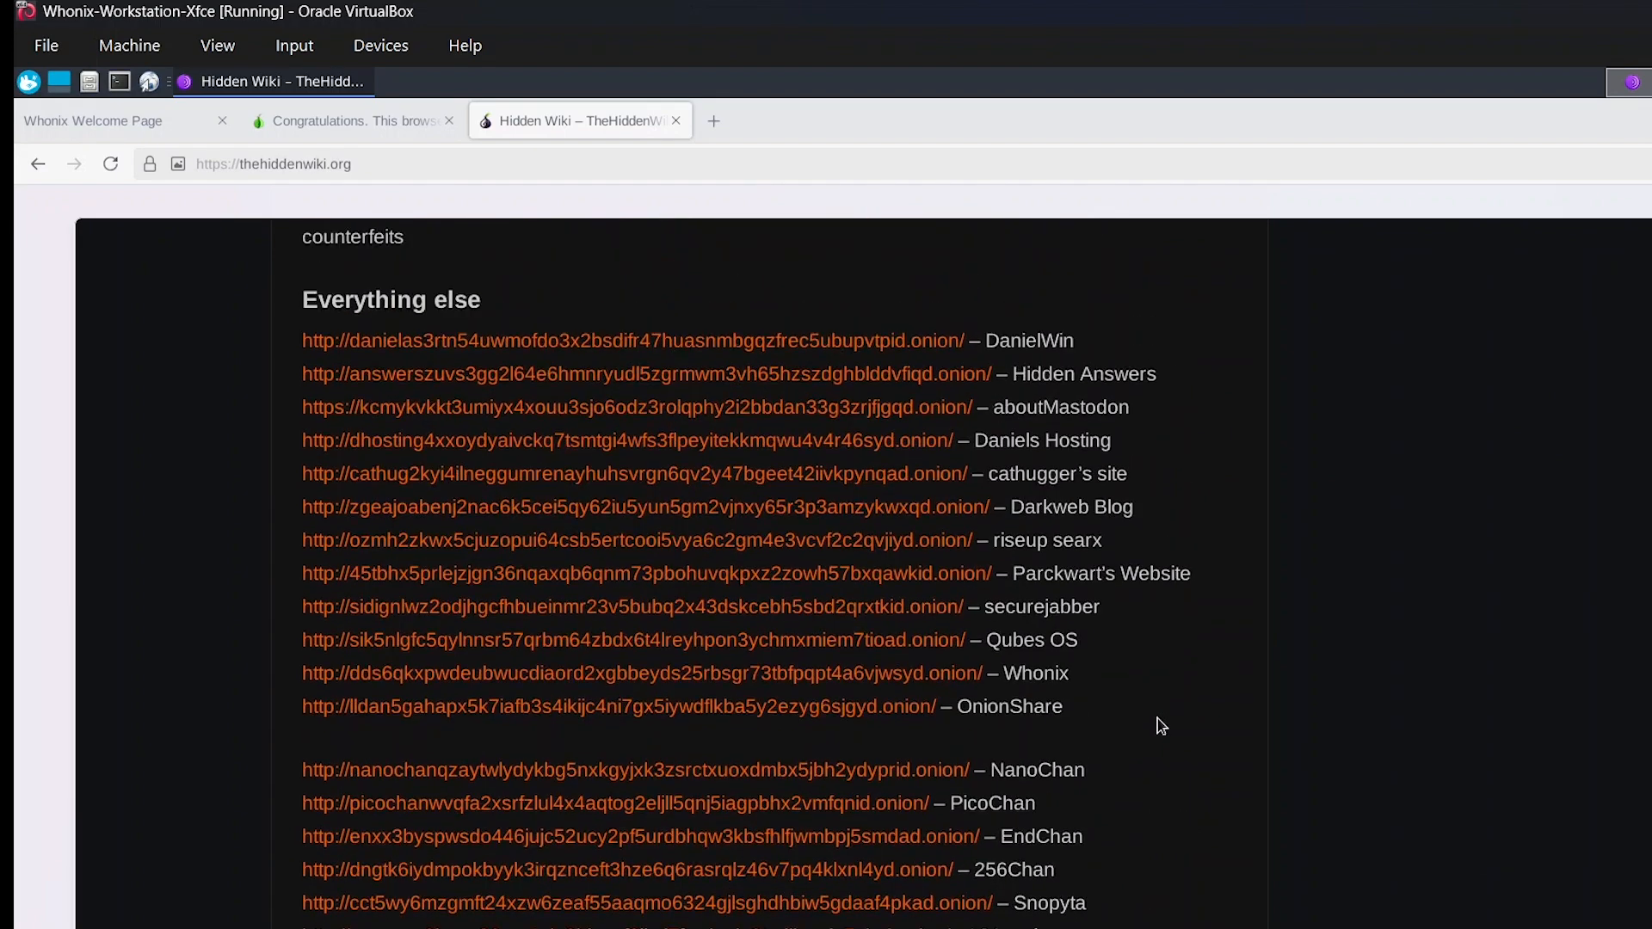
pyautogui.scroll(15, 1158, 719)
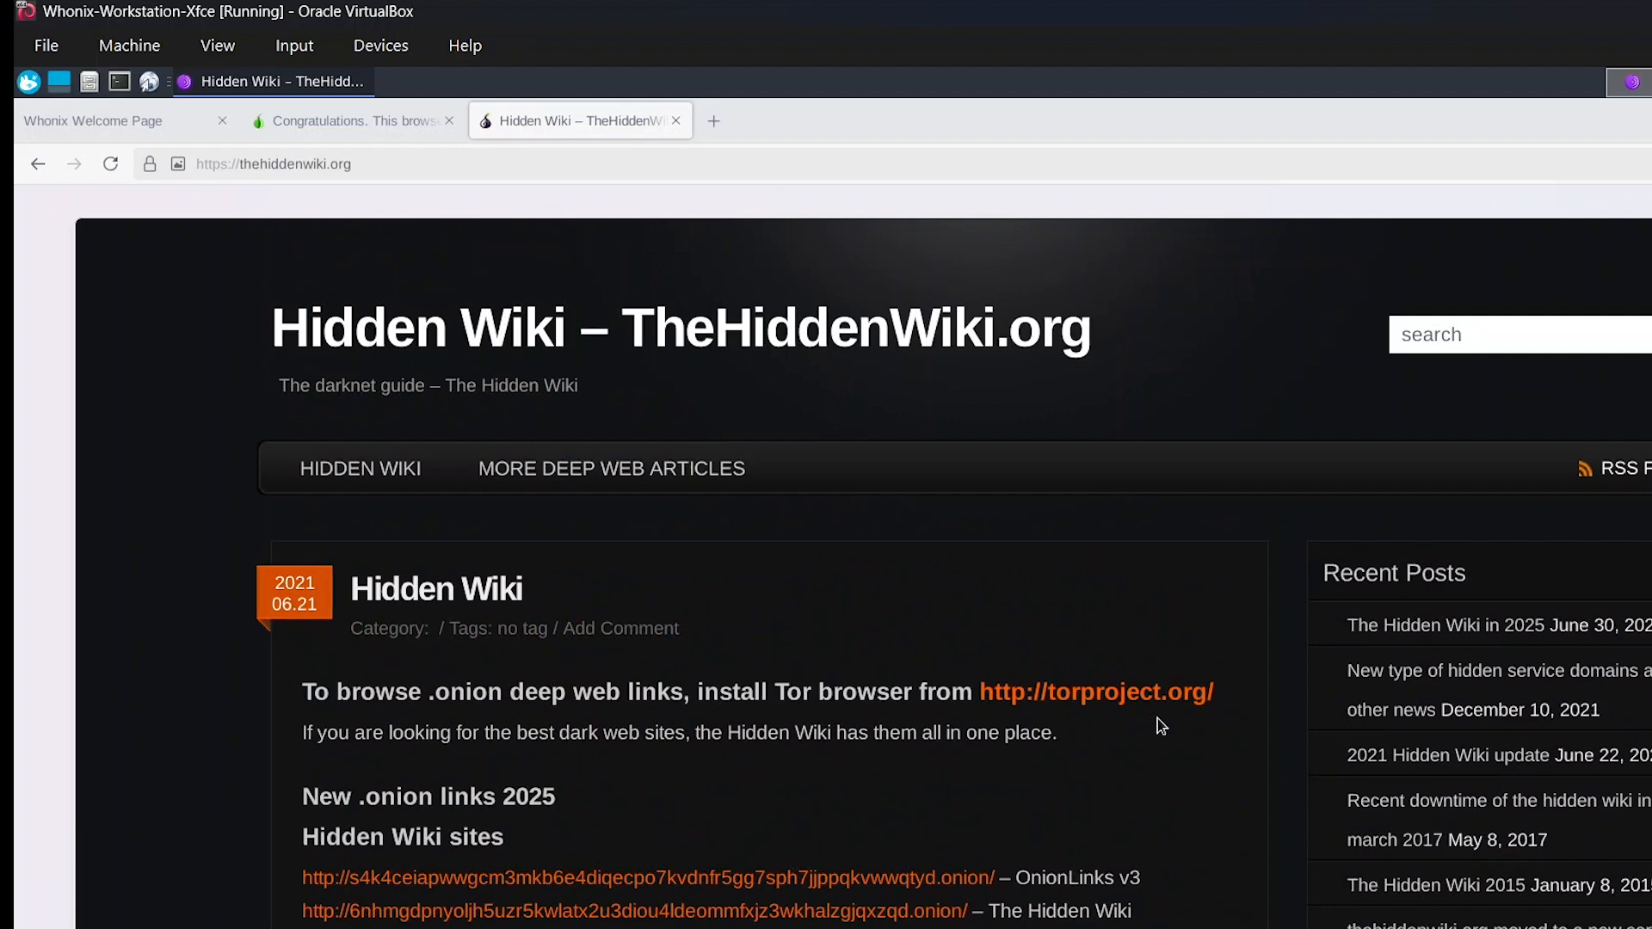
# Open the Whonix onion link in the "Everything else" section and look over the Whonix home page, including its VPN comparison.
pyautogui.scroll(-4, 1158, 719)
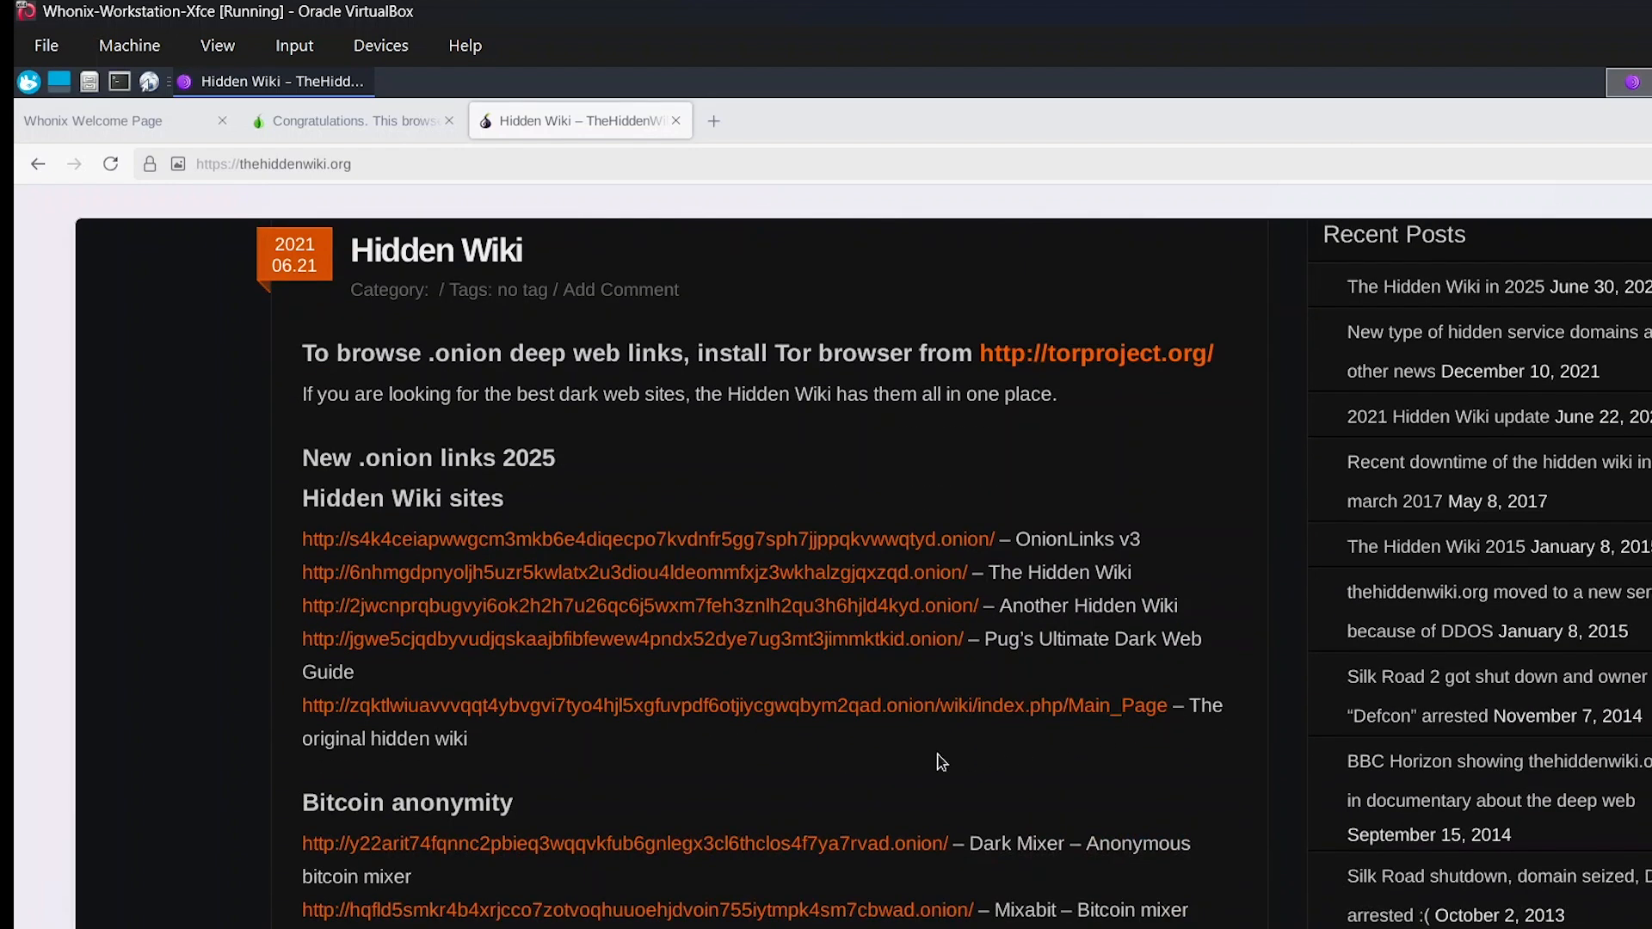
pyautogui.scroll(-9, 804, 749)
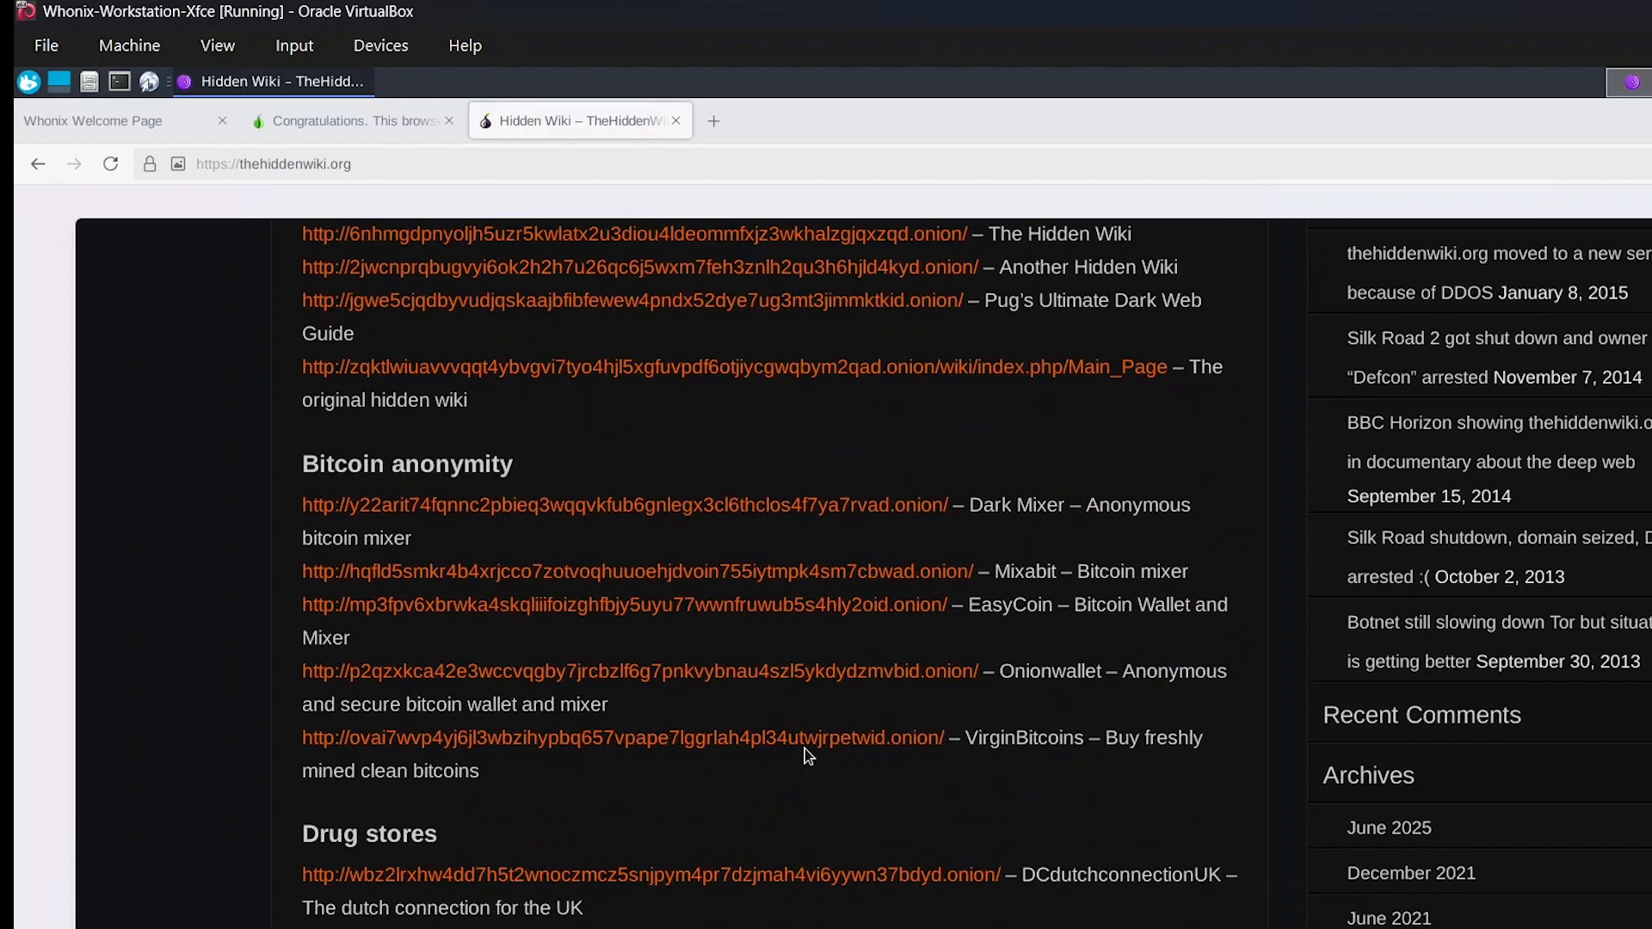
pyautogui.scroll(-12, 807, 754)
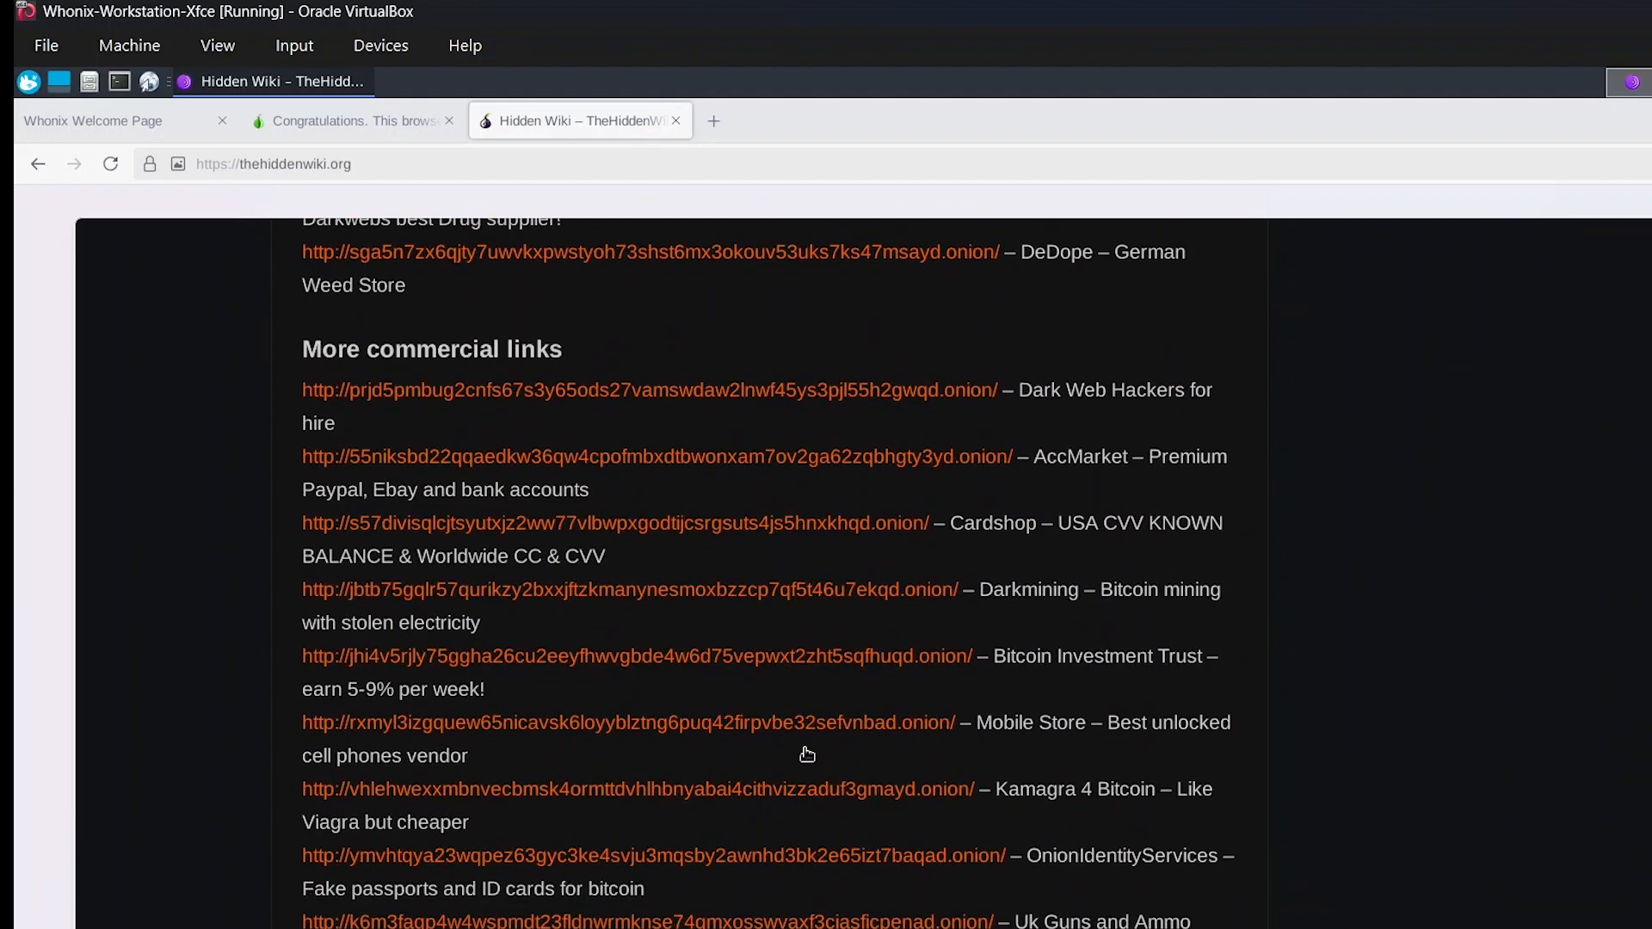
pyautogui.scroll(-10, 807, 753)
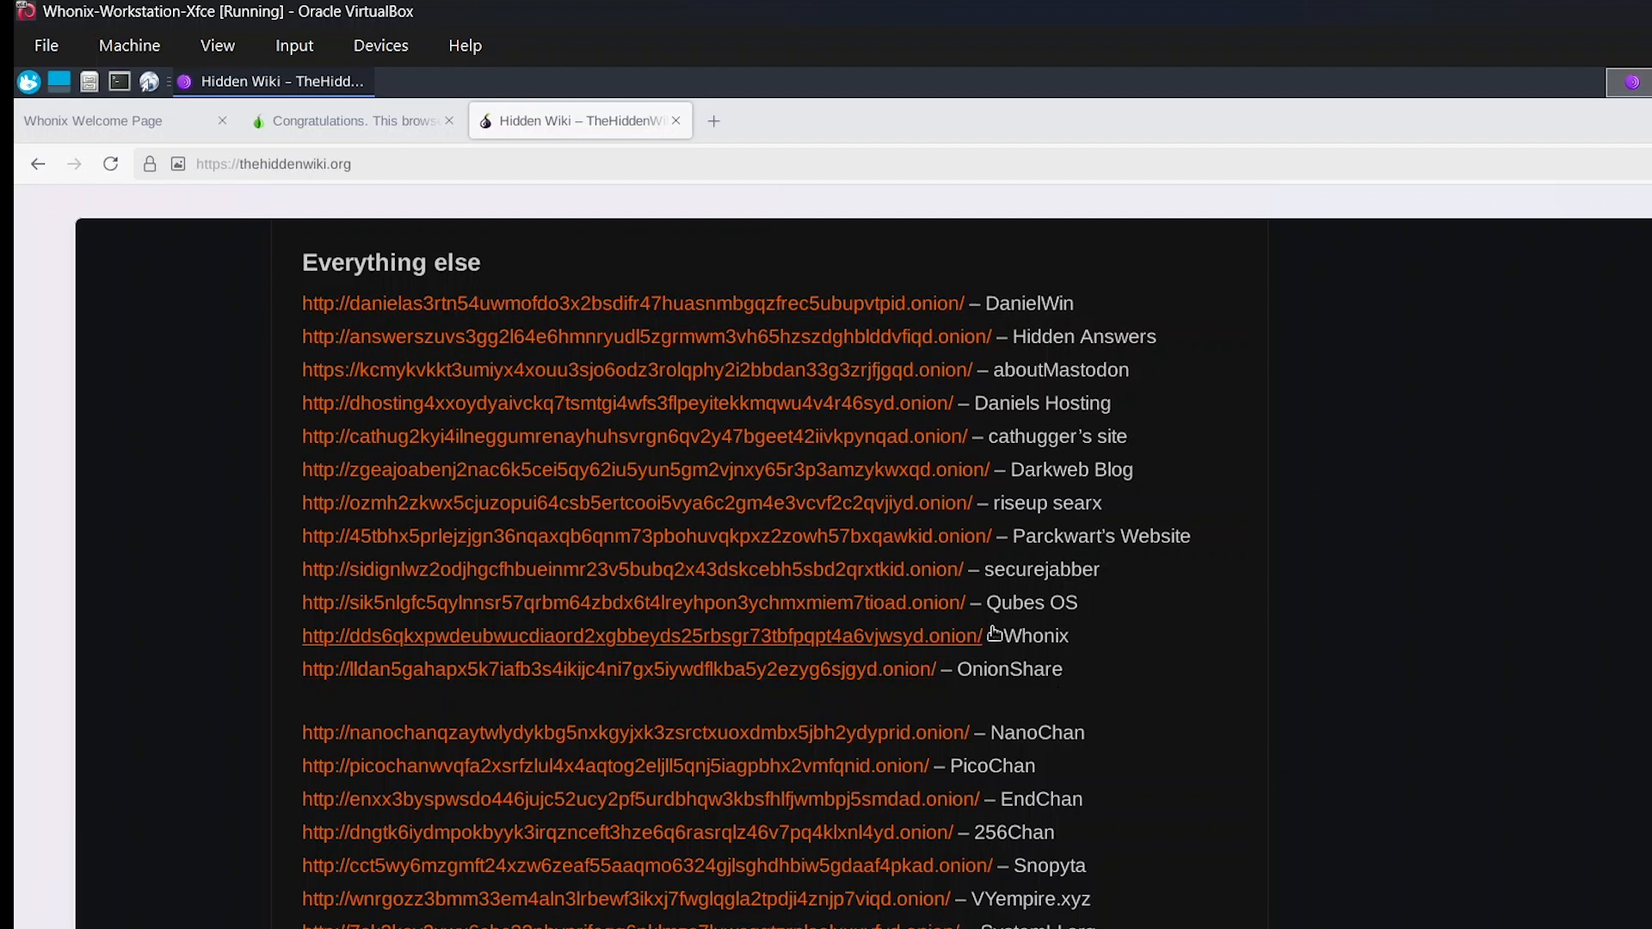
pyautogui.click(869, 639)
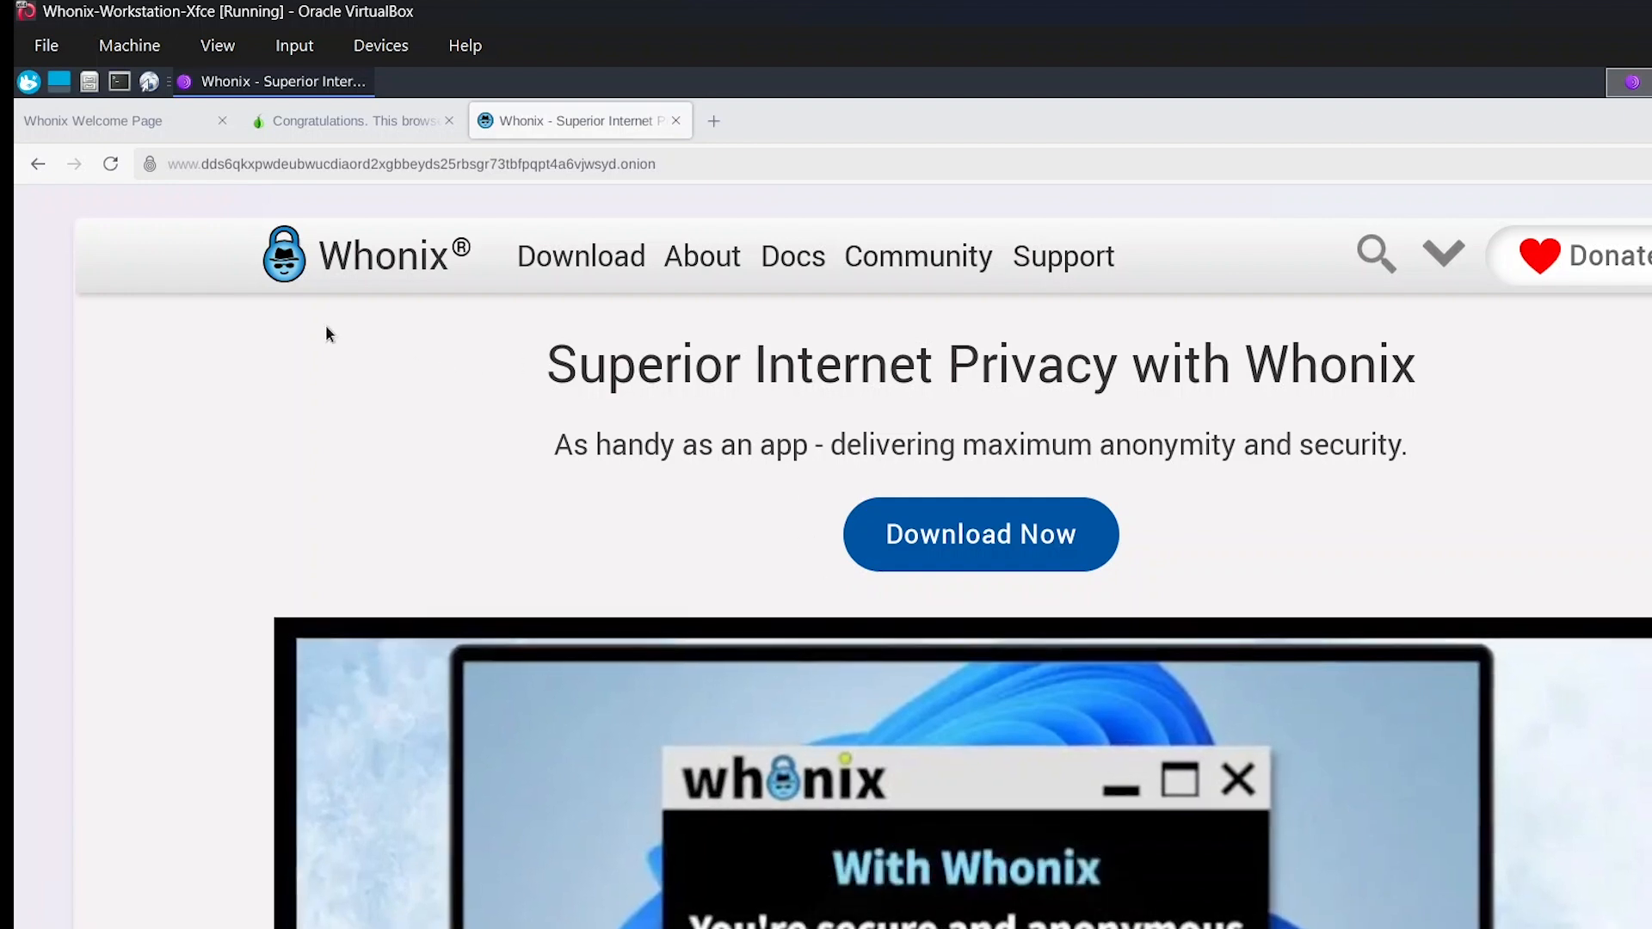
pyautogui.scroll(-10, 305, 477)
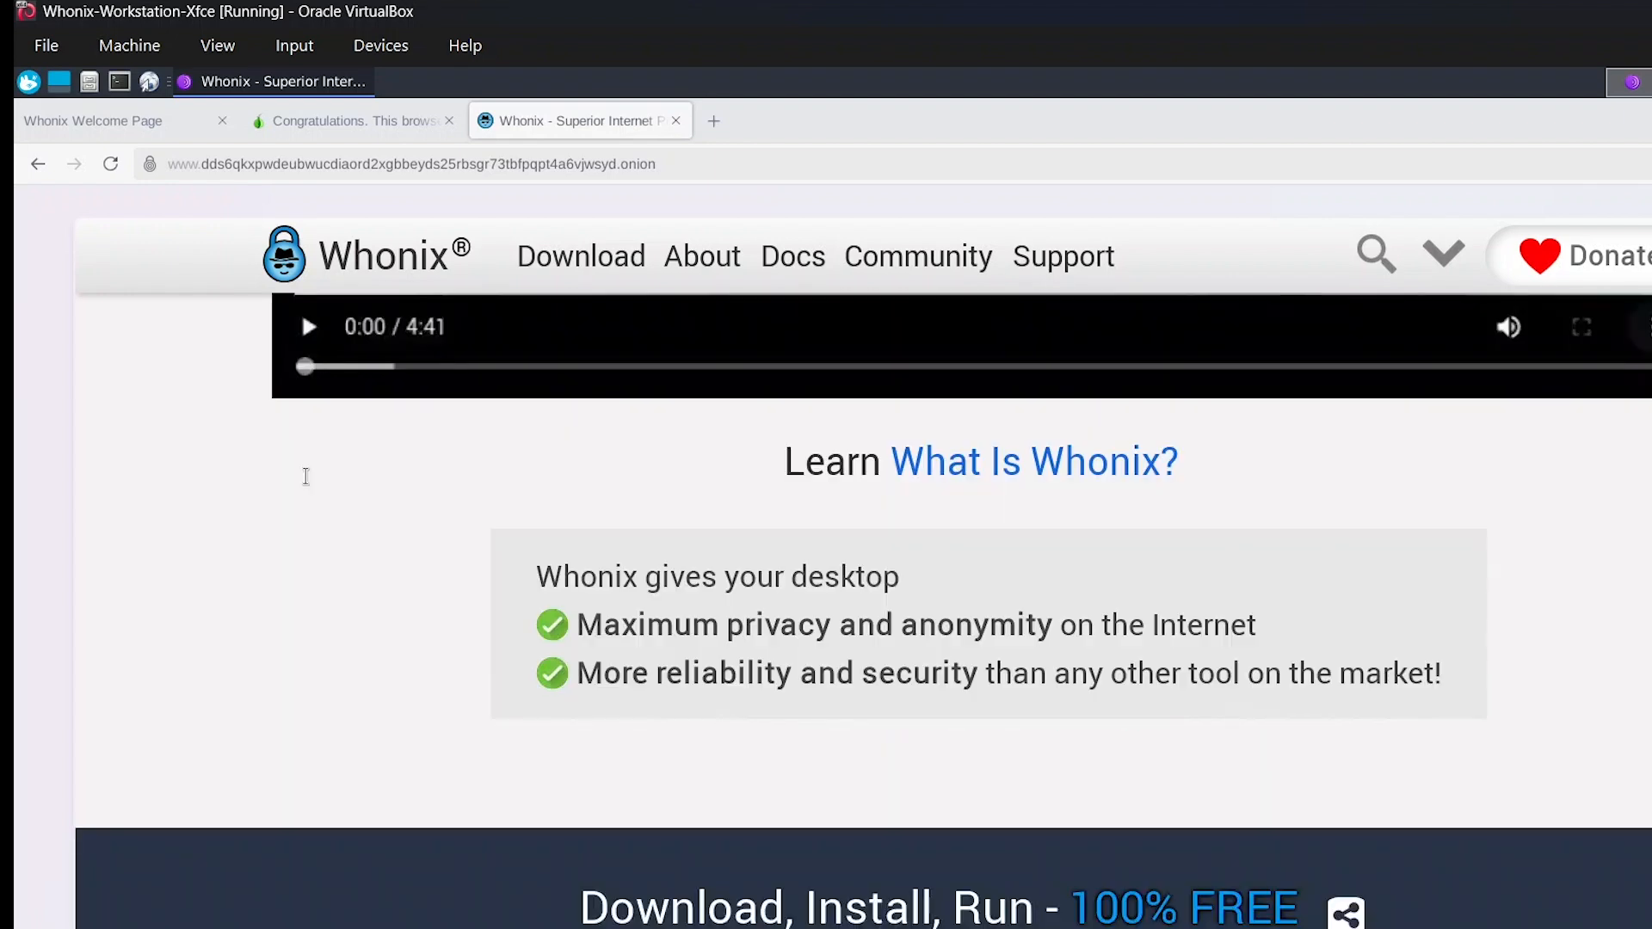
pyautogui.scroll(-5, 306, 477)
pyautogui.scroll(15, 306, 480)
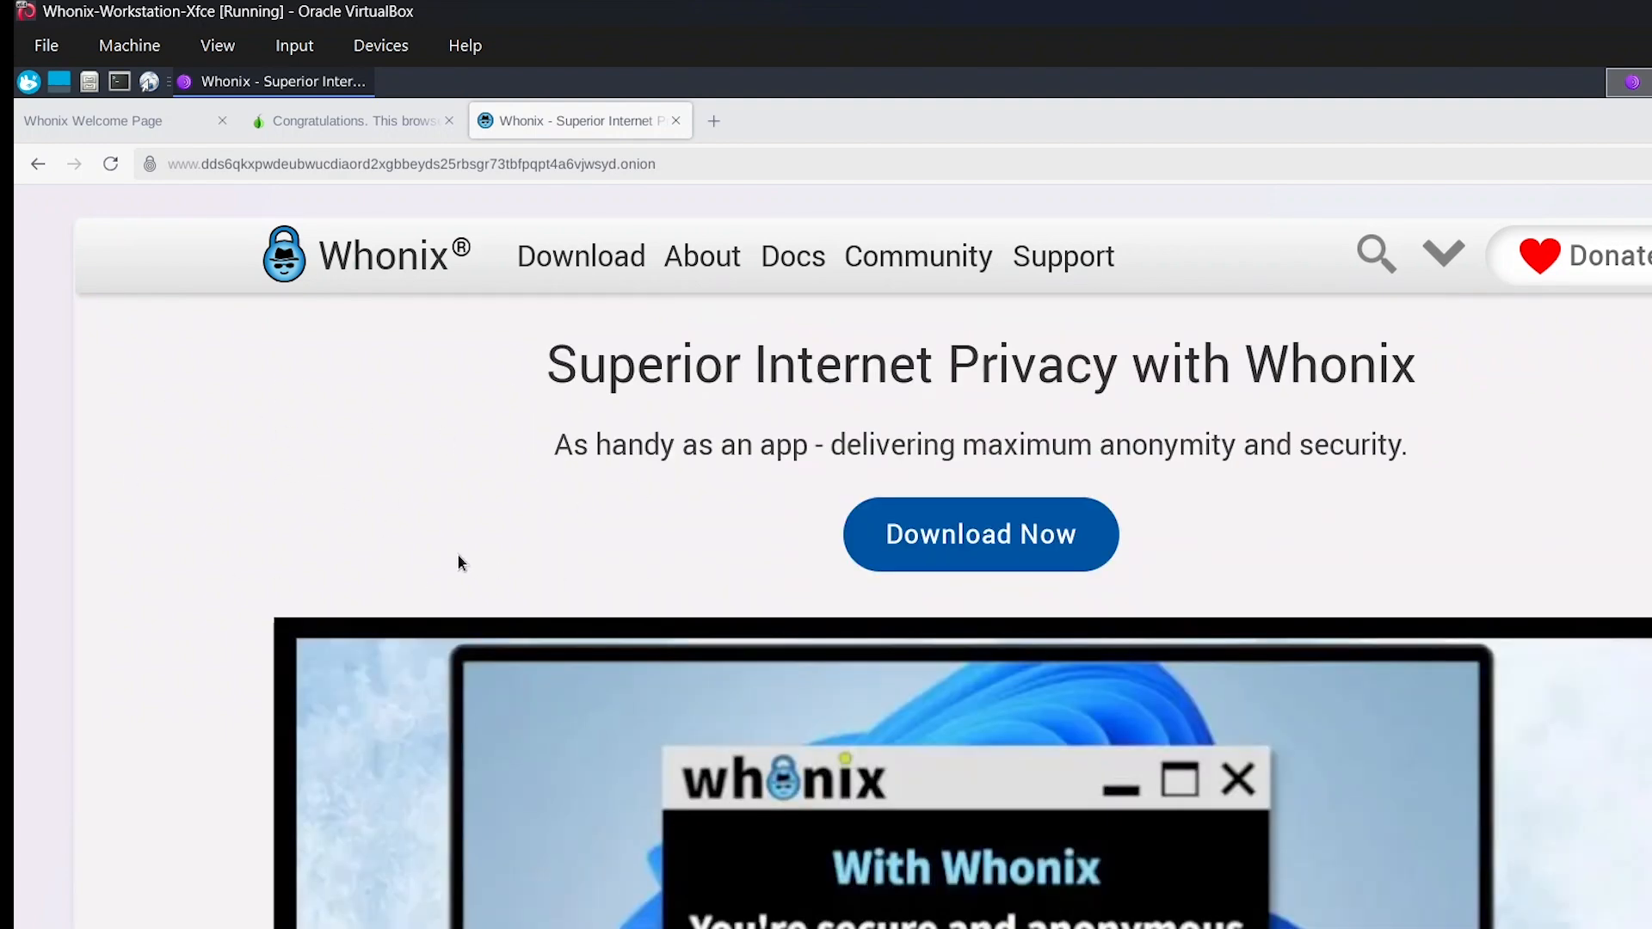
pyautogui.scroll(-10, 429, 564)
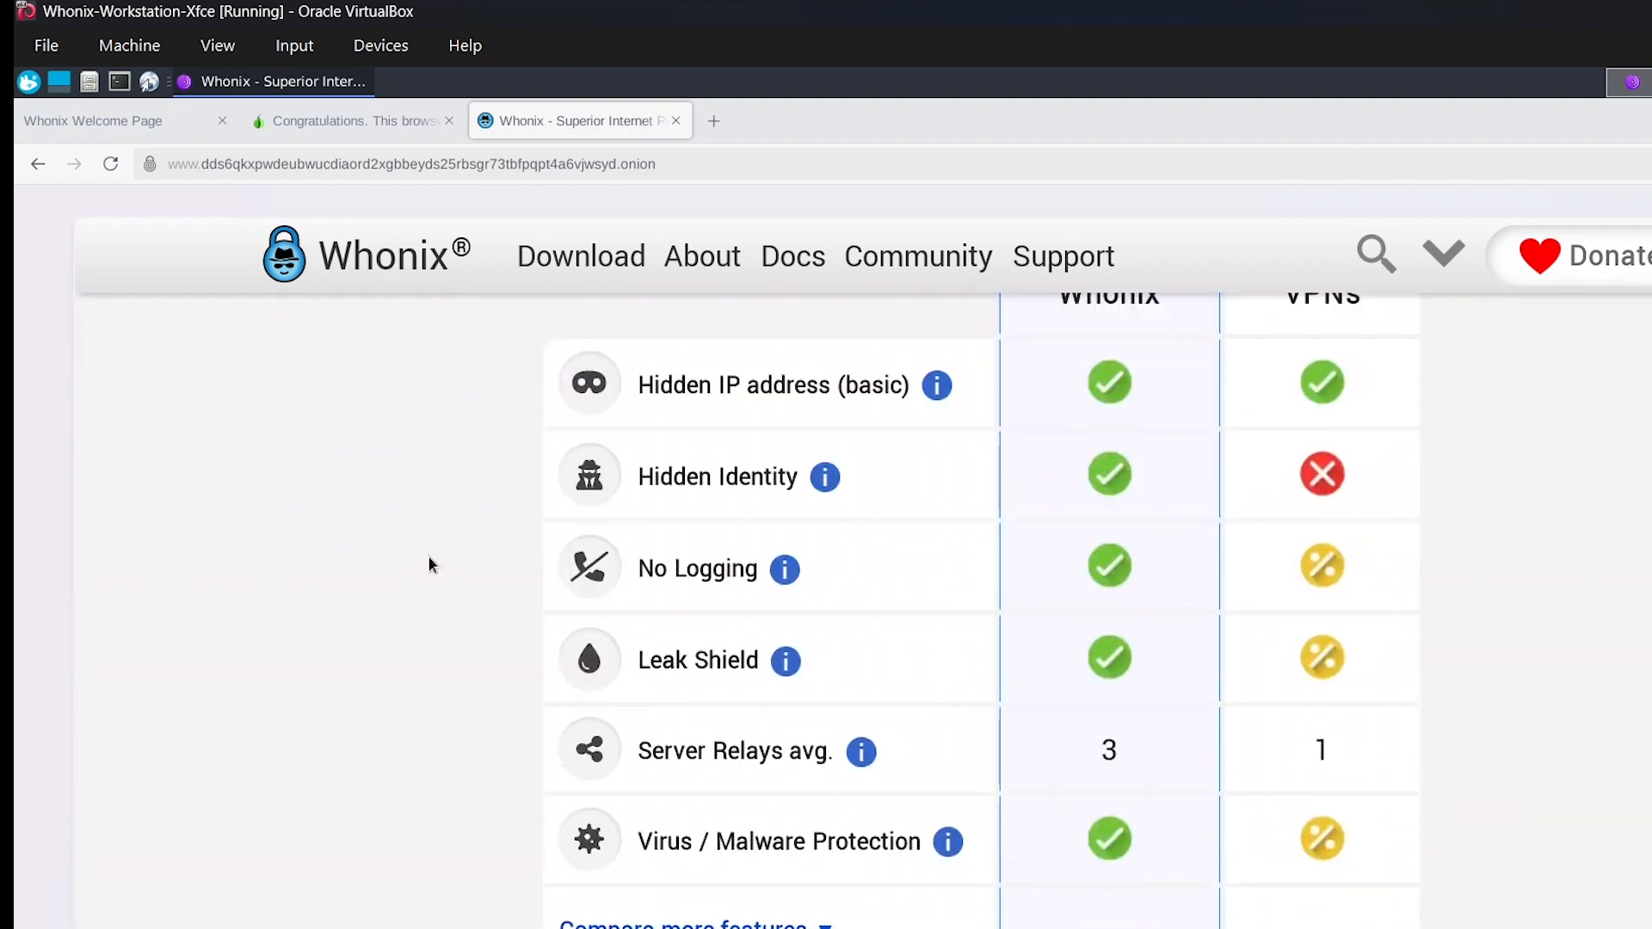
pyautogui.scroll(10, 428, 565)
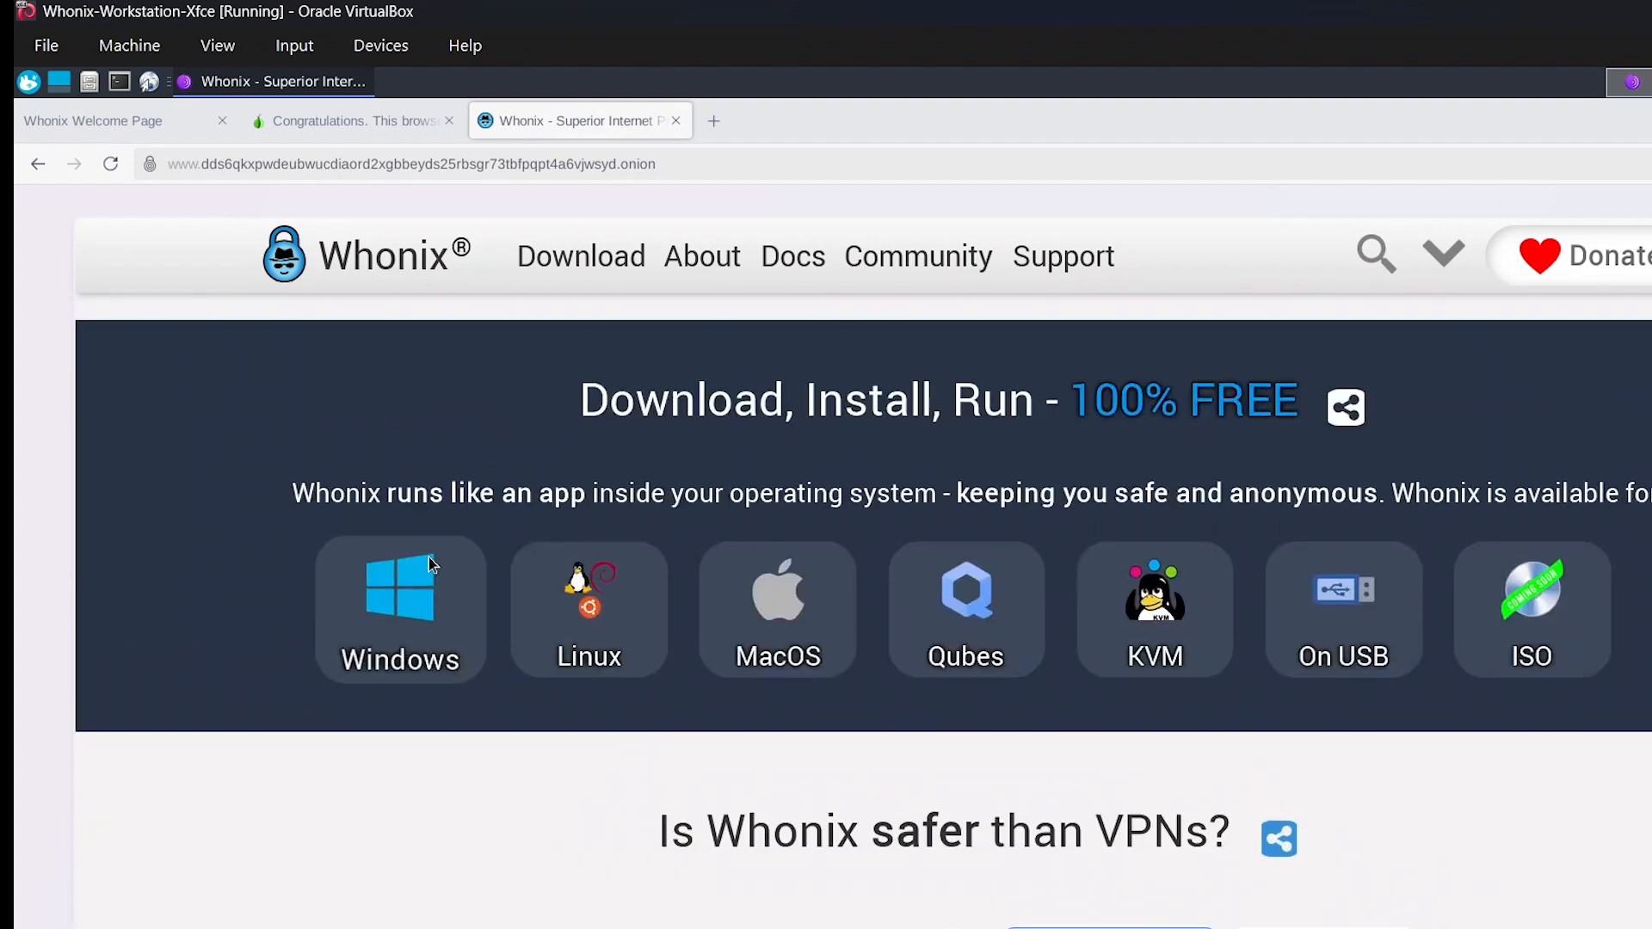